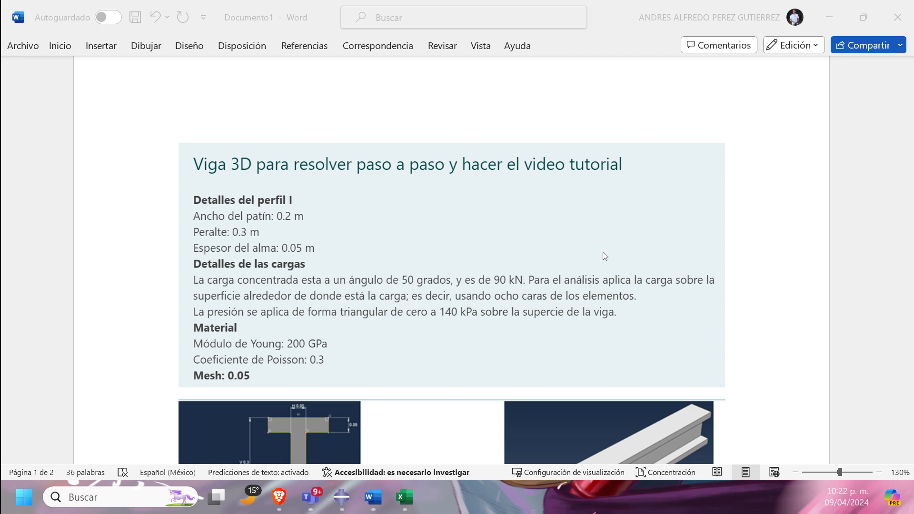
Examine the 3D beam problem's profile dimensions, loads, material and mesh data, along with the section and beam figures
{"action": "scroll", "coordinate": [605, 256], "scroll_direction": "down", "scroll_amount": 3}
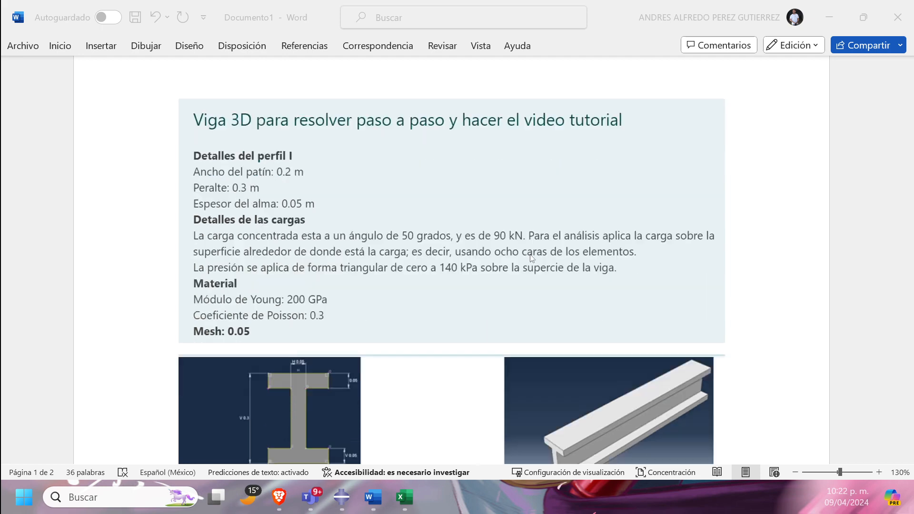
{"action": "scroll", "coordinate": [318, 334], "scroll_direction": "up", "scroll_amount": 3}
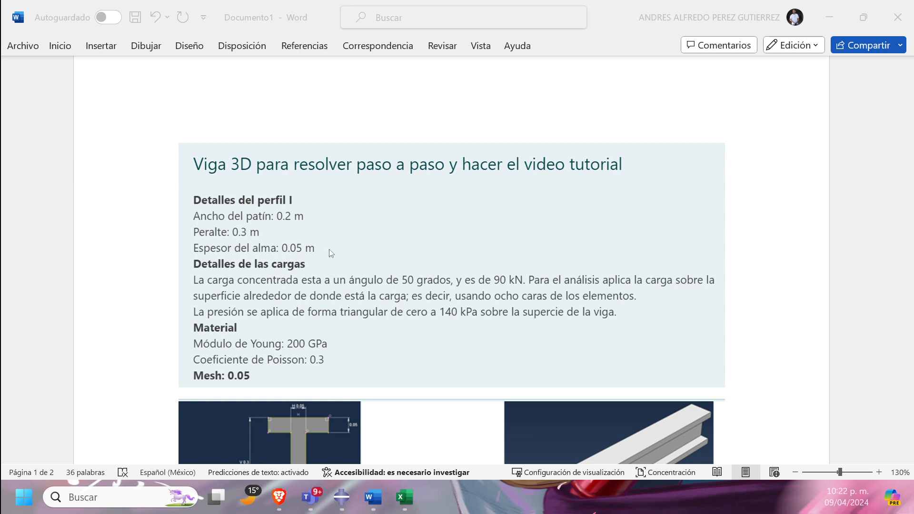
{"action": "scroll", "coordinate": [315, 232], "scroll_direction": "down", "scroll_amount": 1}
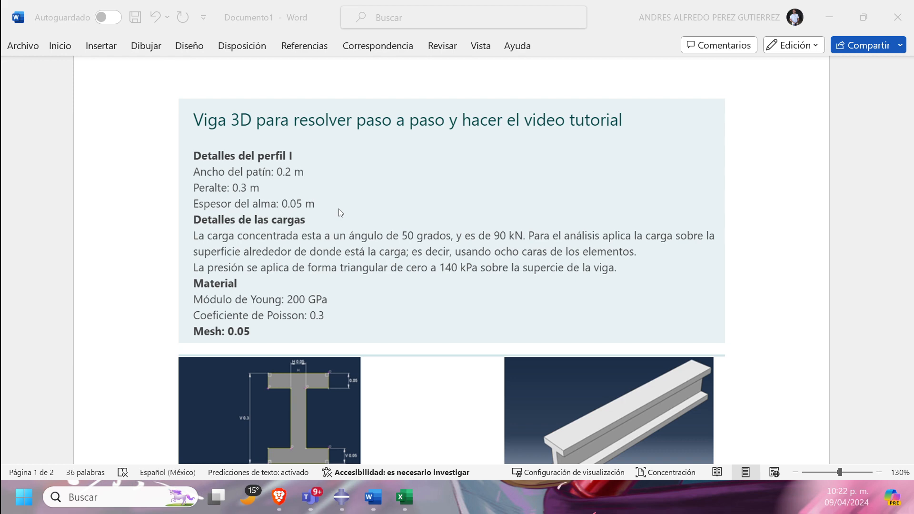
{"action": "scroll", "coordinate": [375, 240], "scroll_direction": "down", "scroll_amount": 2}
{"action": "scroll", "coordinate": [374, 241], "scroll_direction": "down", "scroll_amount": 2}
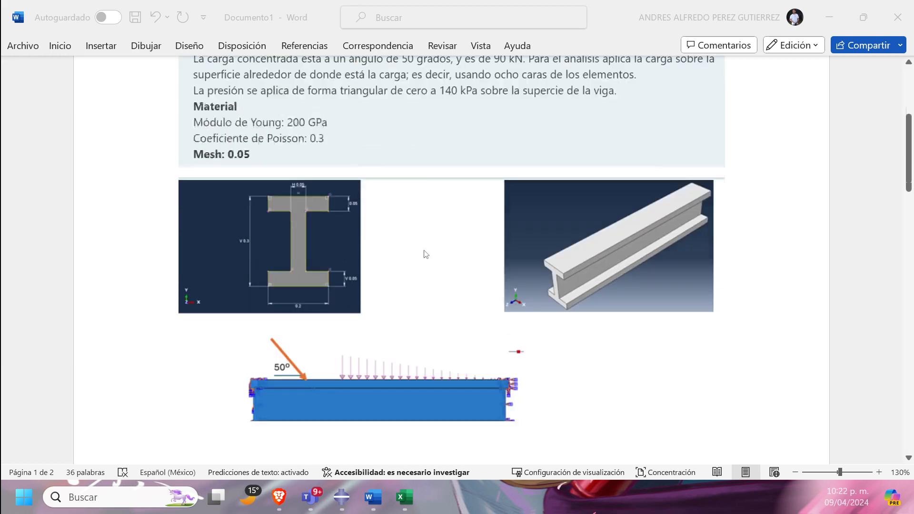
{"action": "left_click", "coordinate": [880, 472]}
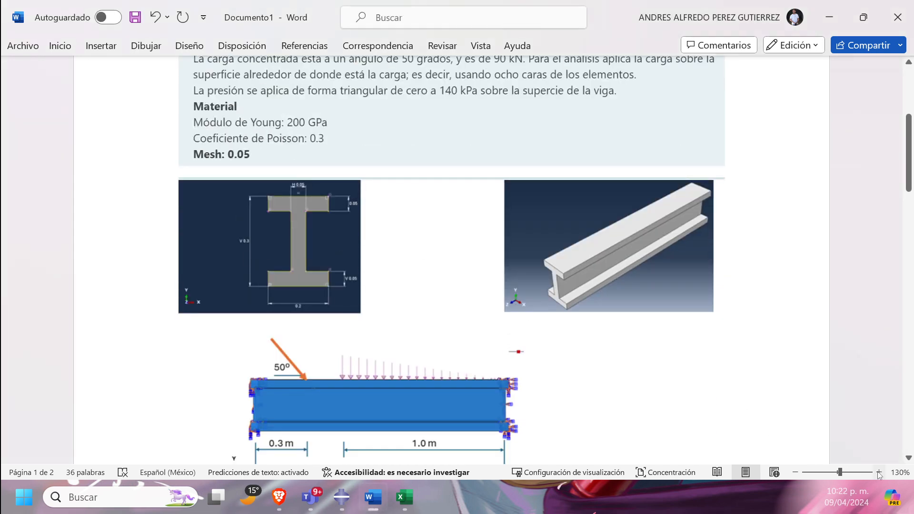
{"action": "left_click", "coordinate": [880, 472]}
{"action": "left_click", "coordinate": [880, 472]}
{"action": "scroll", "coordinate": [312, 290], "scroll_direction": "up", "scroll_amount": 1}
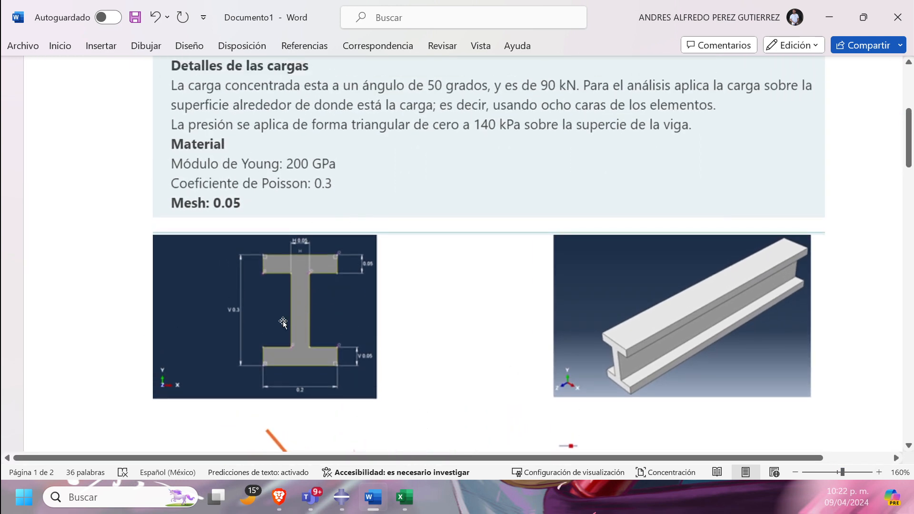
Switch to Abaqus/CAE and create Part-1 as a 3D deformable solid extrusion with an approximate size of 1
{"action": "key", "text": "alt+Tab"}
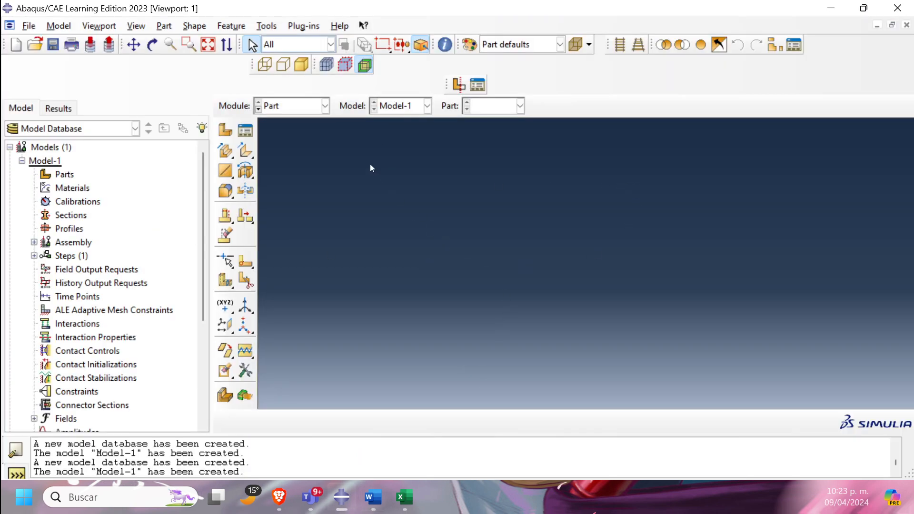
{"action": "left_click", "coordinate": [309, 109]}
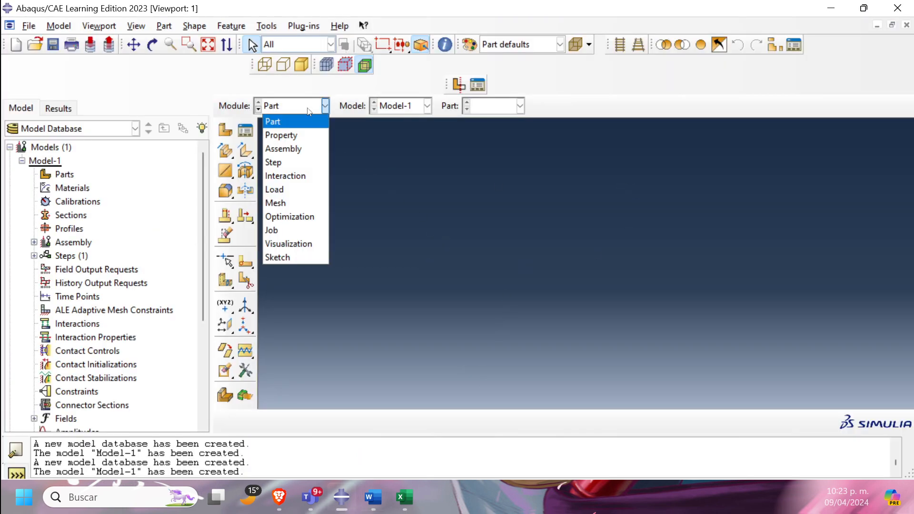
{"action": "left_click", "coordinate": [284, 113]}
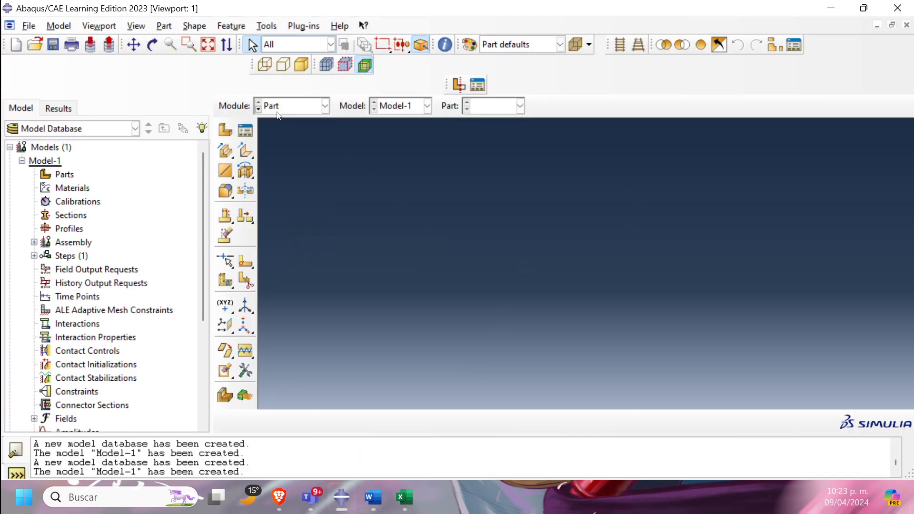
{"action": "left_click", "coordinate": [225, 129]}
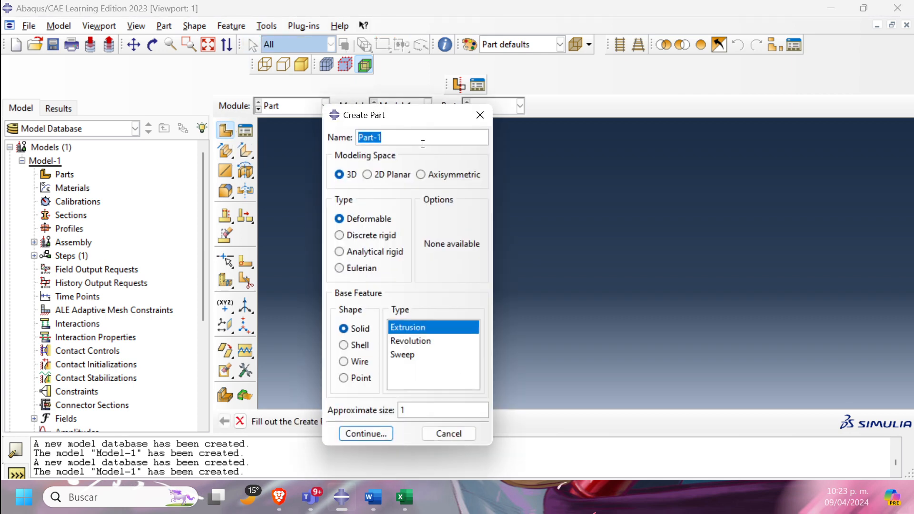
{"action": "left_click", "coordinate": [404, 138]}
{"action": "left_click", "coordinate": [373, 220]}
{"action": "left_click", "coordinate": [361, 329]}
{"action": "left_click", "coordinate": [433, 329]}
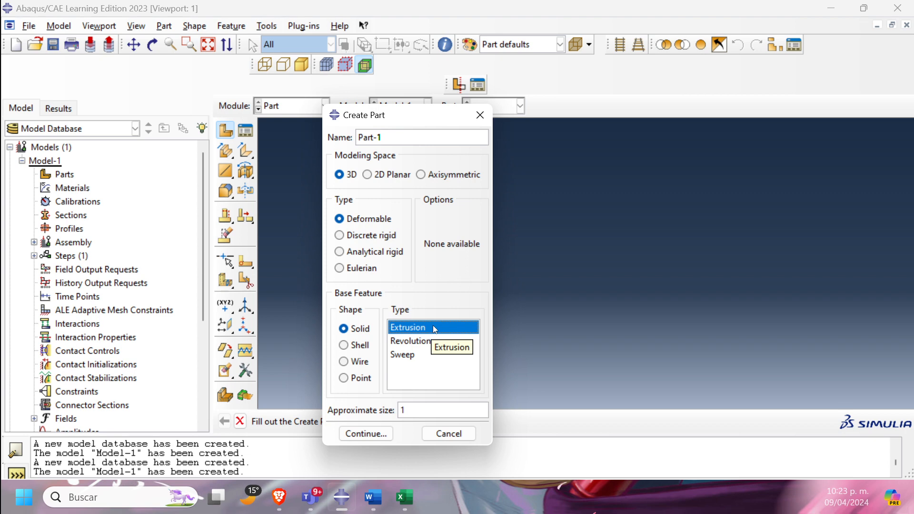
{"action": "left_click", "coordinate": [427, 411]}
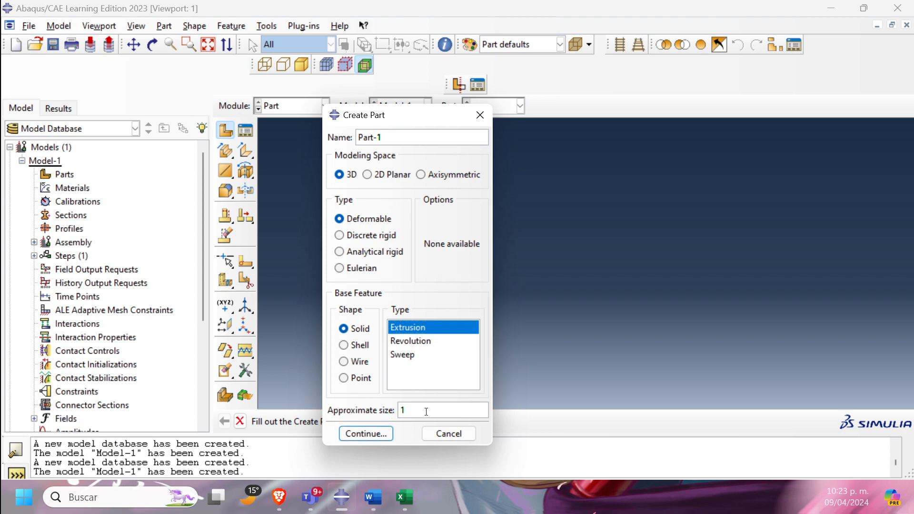
{"action": "left_click", "coordinate": [380, 435]}
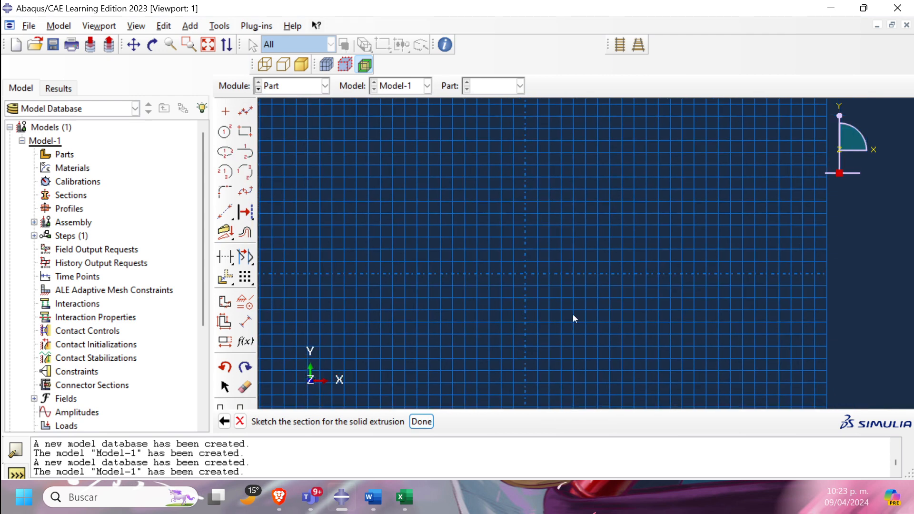
Switch to the Word document and examine the I-profile drawing, the beam's length dimensions and the list of point coordinates
{"action": "left_click", "coordinate": [373, 497]}
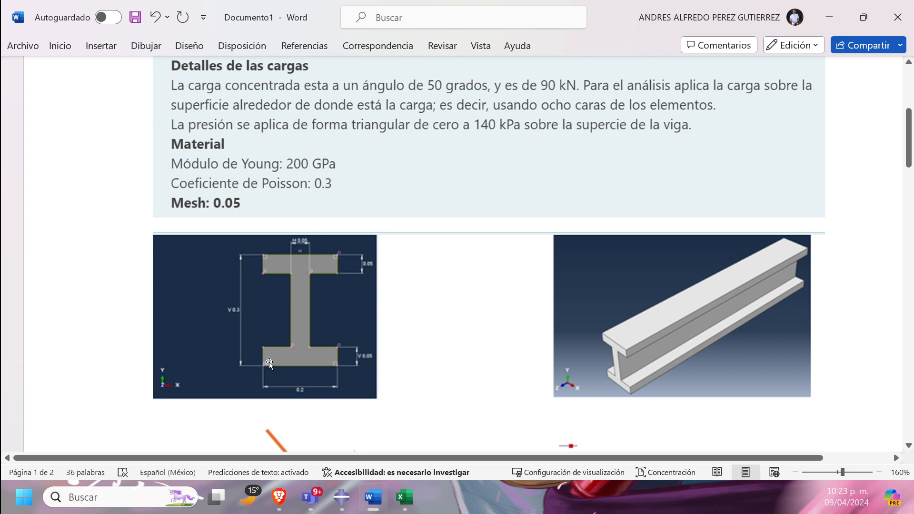
{"action": "scroll", "coordinate": [306, 309], "scroll_direction": "down", "scroll_amount": 1}
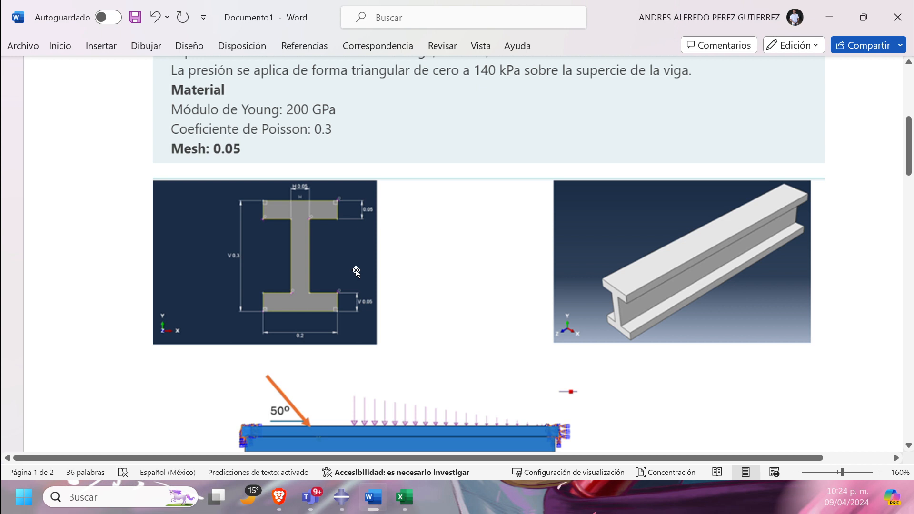
{"action": "scroll", "coordinate": [356, 271], "scroll_direction": "down", "scroll_amount": 5}
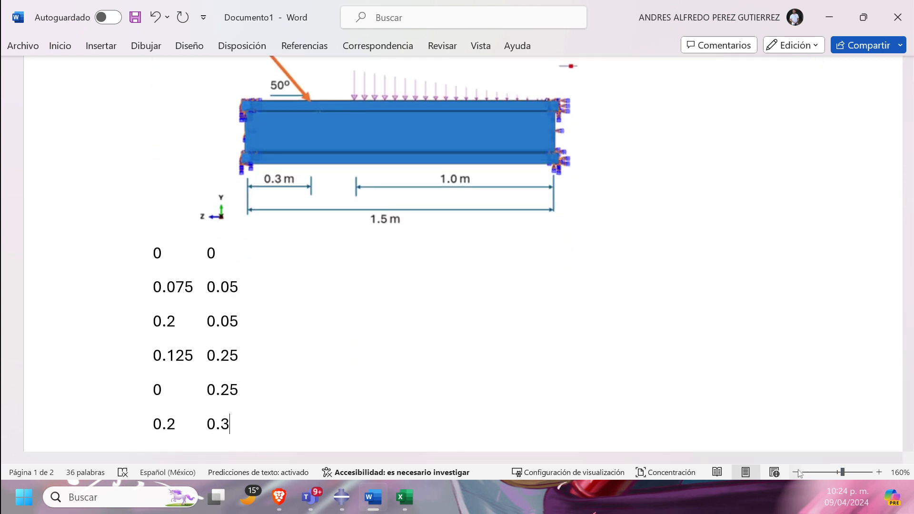
{"action": "left_click", "coordinate": [796, 472]}
{"action": "left_click", "coordinate": [796, 472]}
{"action": "left_click", "coordinate": [796, 472]}
{"action": "left_click", "coordinate": [796, 472]}
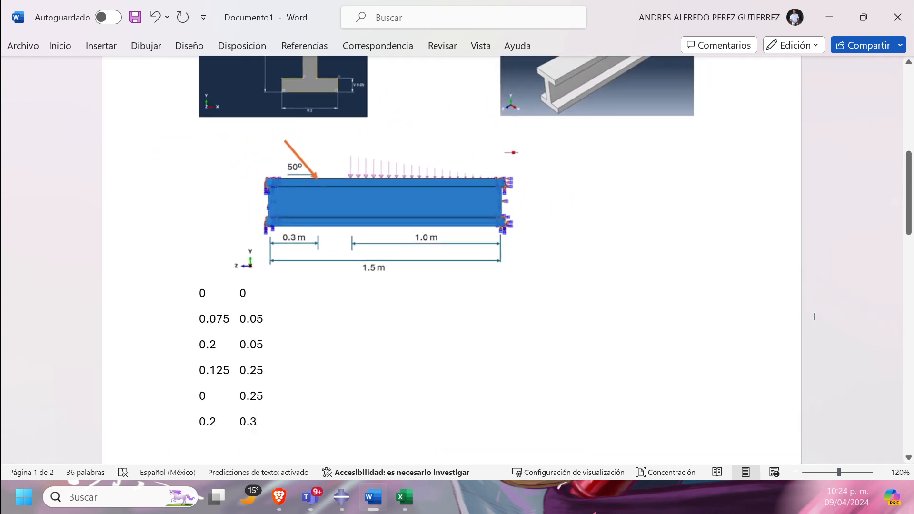
{"action": "scroll", "coordinate": [815, 316], "scroll_direction": "down", "scroll_amount": 1}
{"action": "scroll", "coordinate": [814, 316], "scroll_direction": "up", "scroll_amount": 1}
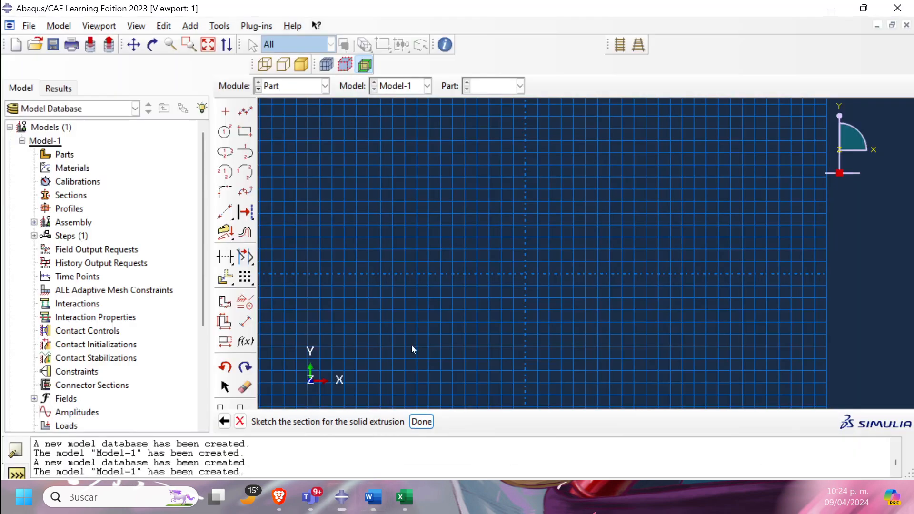
Return to Abaqus/CAE and add an isolated point at 0, 0 in the section sketch
{"action": "left_click", "coordinate": [341, 498]}
{"action": "left_click", "coordinate": [225, 111]}
{"action": "type", "text": "0 0"}
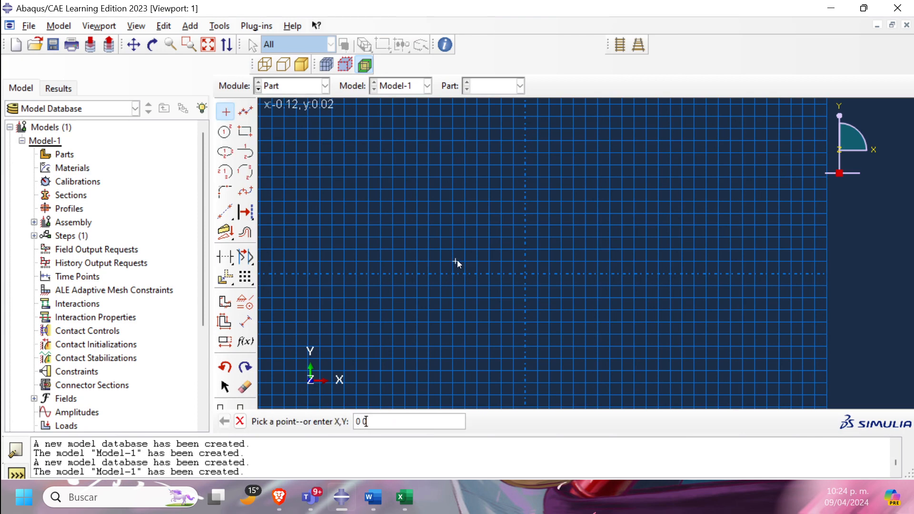
{"action": "key", "text": "Return"}
In the Word document, compare the listed point coordinates with the corners of the dimensioned I-profile drawing
{"action": "left_click", "coordinate": [373, 497]}
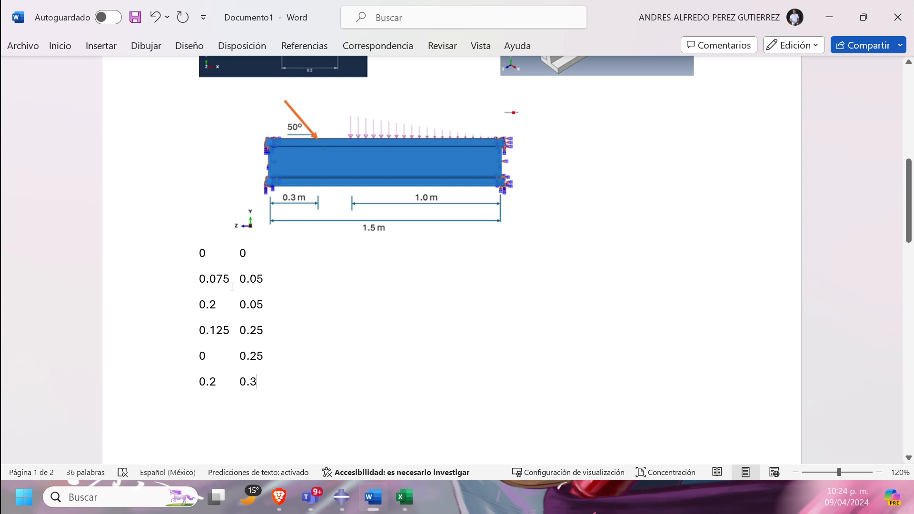
{"action": "scroll", "coordinate": [288, 318], "scroll_direction": "up", "scroll_amount": 3}
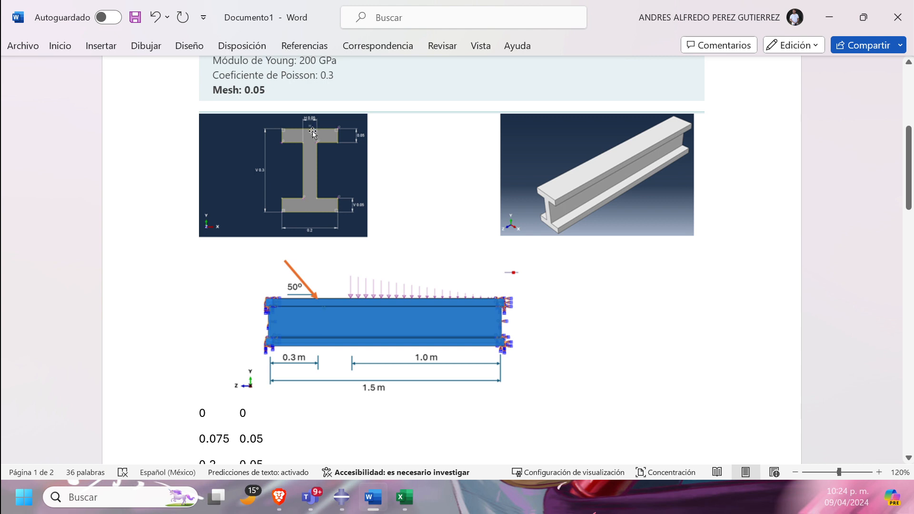
{"action": "scroll", "coordinate": [312, 239], "scroll_direction": "down", "scroll_amount": 3}
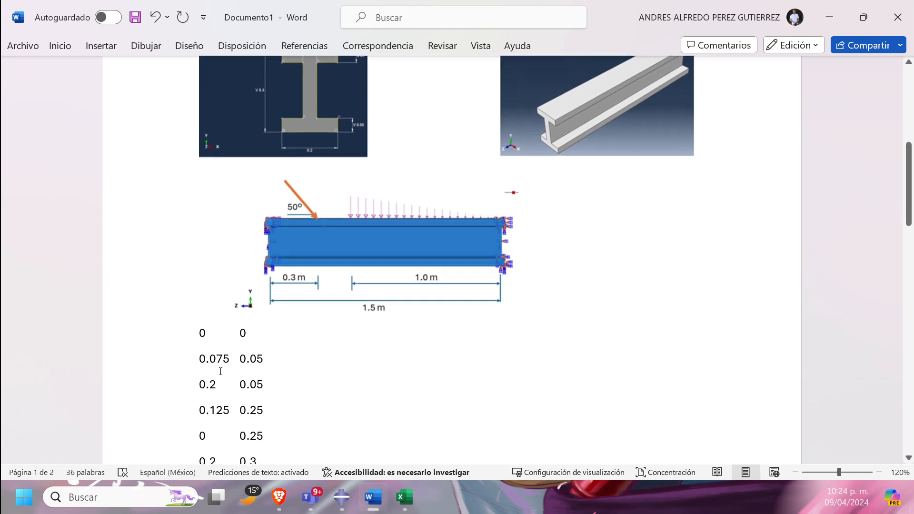
{"action": "left_click_drag", "start_coordinate": [200, 360], "coordinate": [232, 361]}
{"action": "left_click", "coordinate": [235, 361]}
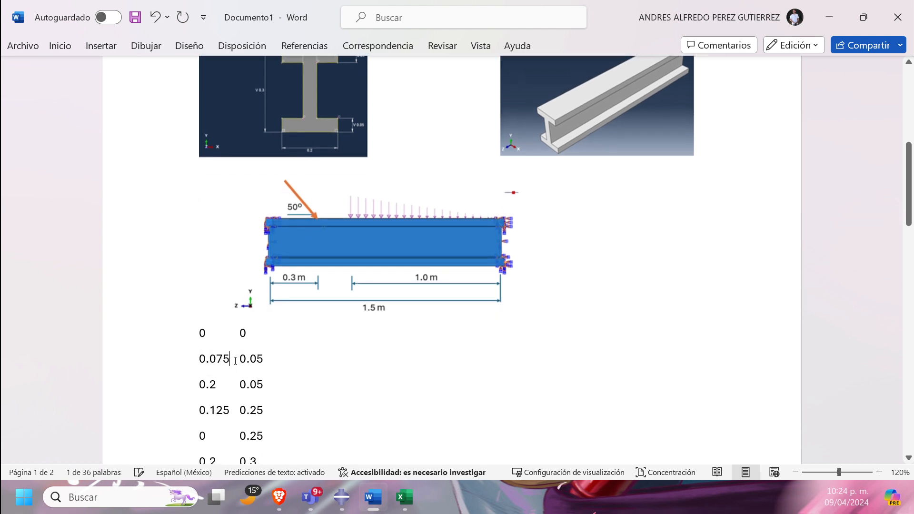
{"action": "scroll", "coordinate": [313, 237], "scroll_direction": "up", "scroll_amount": 5}
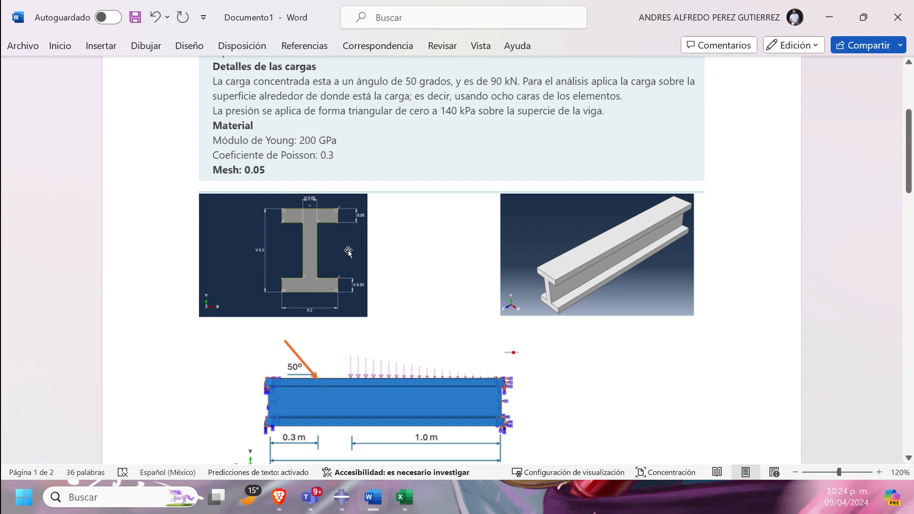
{"action": "scroll", "coordinate": [348, 251], "scroll_direction": "down", "scroll_amount": 3}
{"action": "scroll", "coordinate": [348, 251], "scroll_direction": "down", "scroll_amount": 2}
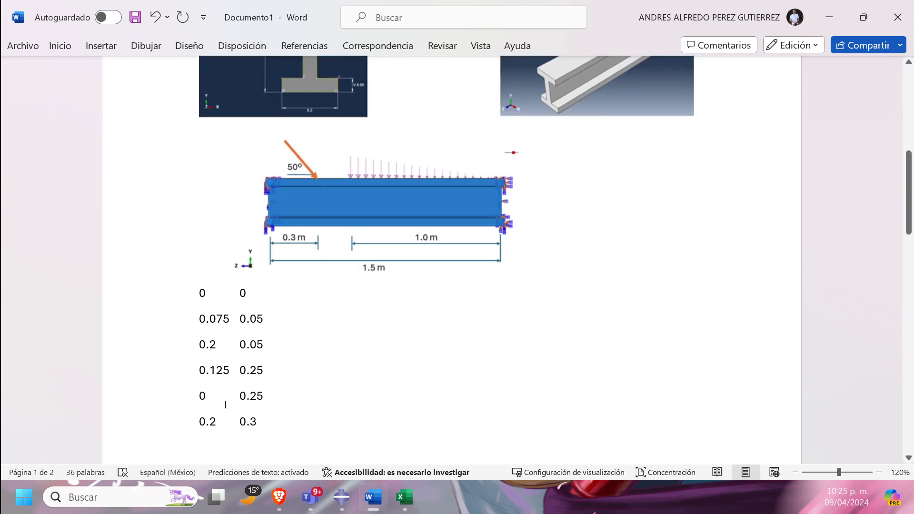
{"action": "double_click", "coordinate": [241, 399]}
{"action": "left_click", "coordinate": [267, 399]}
{"action": "scroll", "coordinate": [267, 400], "scroll_direction": "up", "scroll_amount": 2}
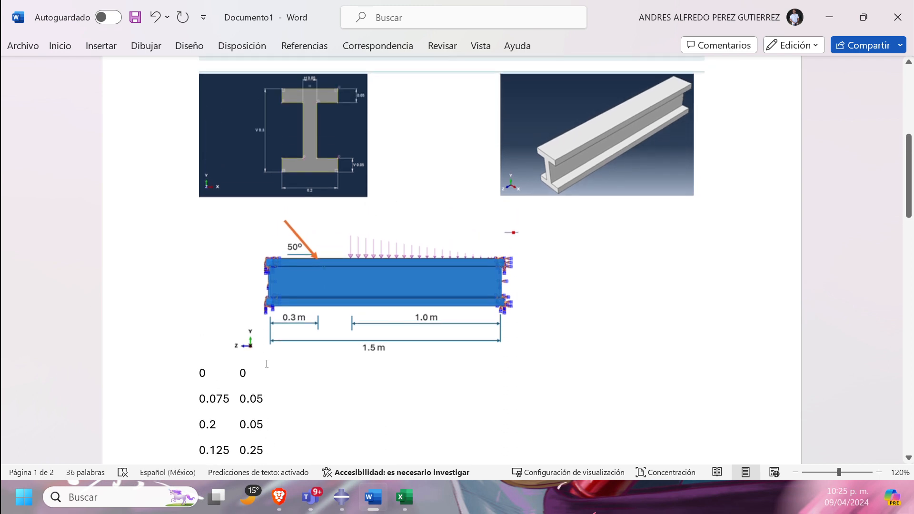
{"action": "scroll", "coordinate": [262, 321], "scroll_direction": "down", "scroll_amount": 1}
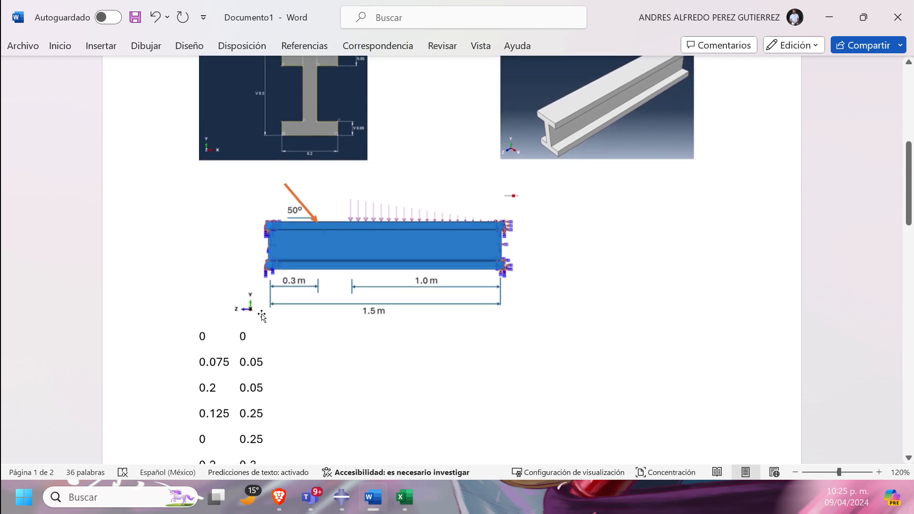
{"action": "double_click", "coordinate": [227, 333]}
{"action": "left_click", "coordinate": [252, 335]}
{"action": "scroll", "coordinate": [275, 329], "scroll_direction": "down", "scroll_amount": 2}
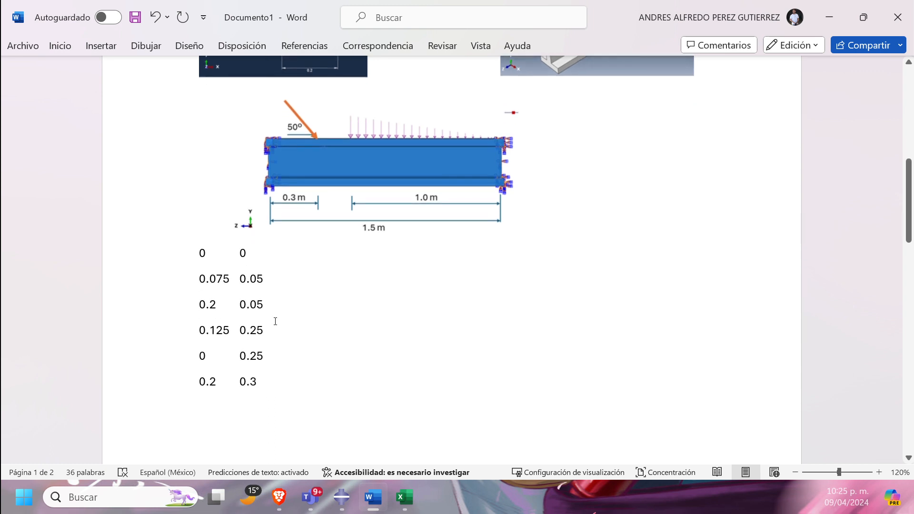
{"action": "left_click_drag", "start_coordinate": [199, 281], "coordinate": [271, 282]}
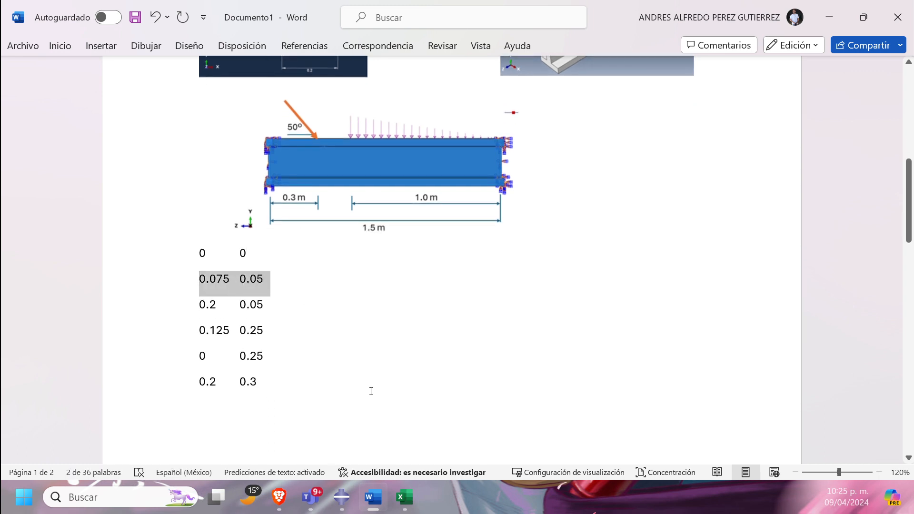
Switch to Abaqus/CAE and add isolated points at 0.075, 0.05 and 0.2, 0.05 to the section sketch
{"action": "key", "text": "alt+Tab"}
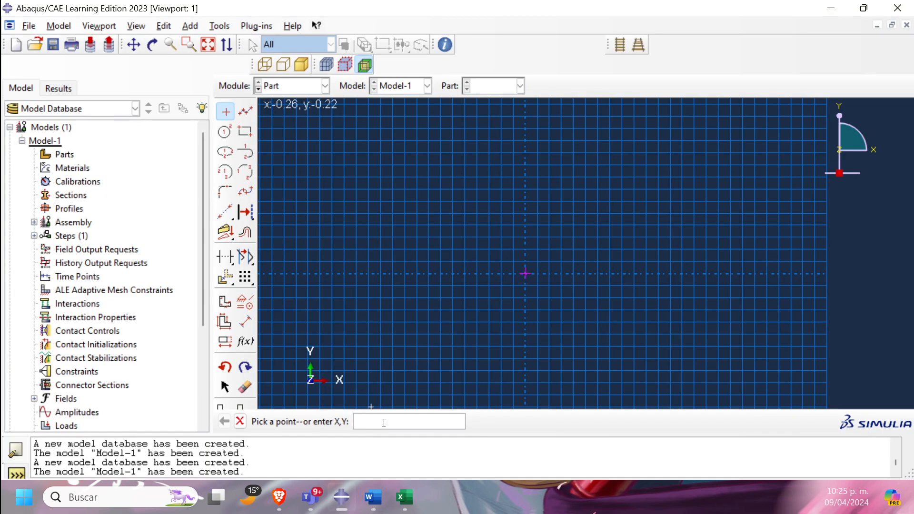
{"action": "type", "text": ".0"}
{"action": "type", "text": ".085"}
{"action": "key", "text": "BackSpace"}
{"action": "type", "text": "5"}
{"action": "key", "text": "Return"}
{"action": "type", "text": ".2 .05"}
{"action": "key", "text": "Return"}
Check the next coordinate pair in the Word list and add an isolated point at 0.125, 0.25 to the Abaqus sketch
{"action": "left_click", "coordinate": [373, 497]}
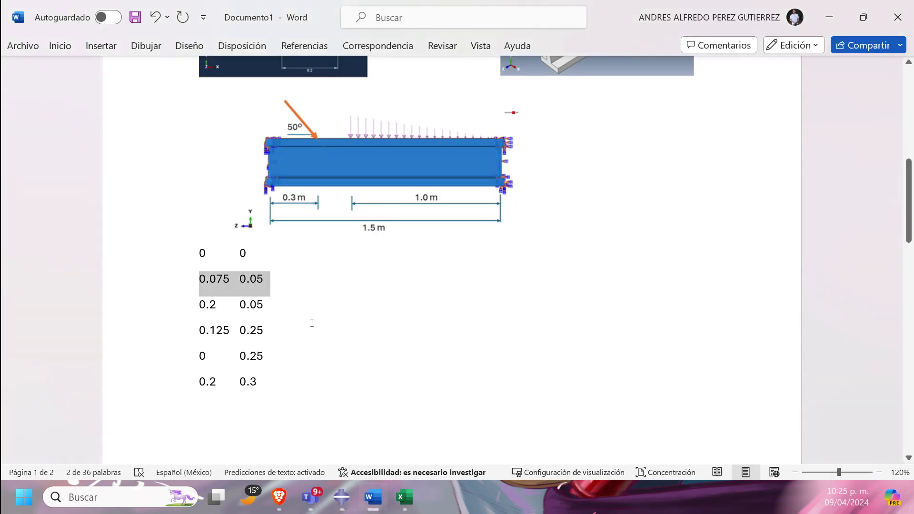
{"action": "double_click", "coordinate": [252, 304]}
{"action": "left_click", "coordinate": [273, 304]}
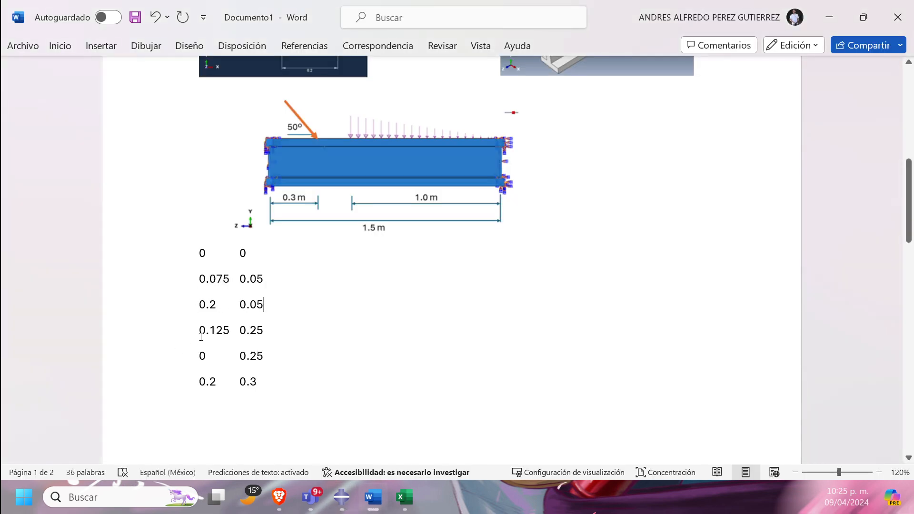
{"action": "left_click_drag", "start_coordinate": [200, 331], "coordinate": [250, 332]}
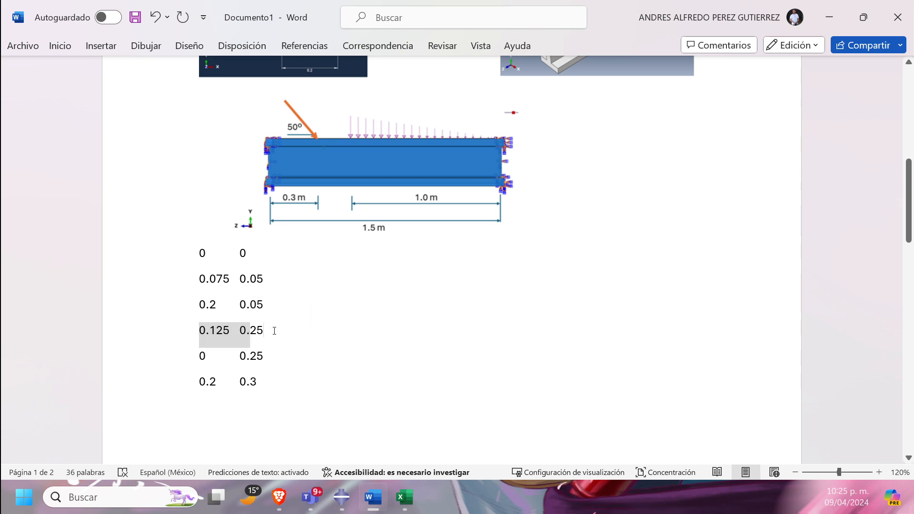
{"action": "left_click", "coordinate": [274, 330]}
{"action": "left_click", "coordinate": [342, 497]}
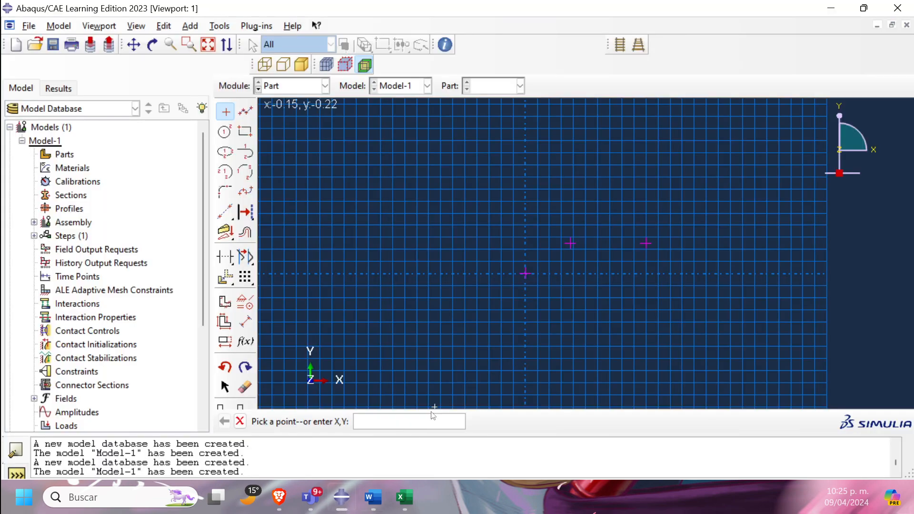
{"action": "type", "text": ".125 .25"}
{"action": "key", "text": "Return"}
{"action": "scroll", "coordinate": [394, 355], "scroll_direction": "down", "scroll_amount": 1}
{"action": "scroll", "coordinate": [392, 353], "scroll_direction": "up", "scroll_amount": 4}
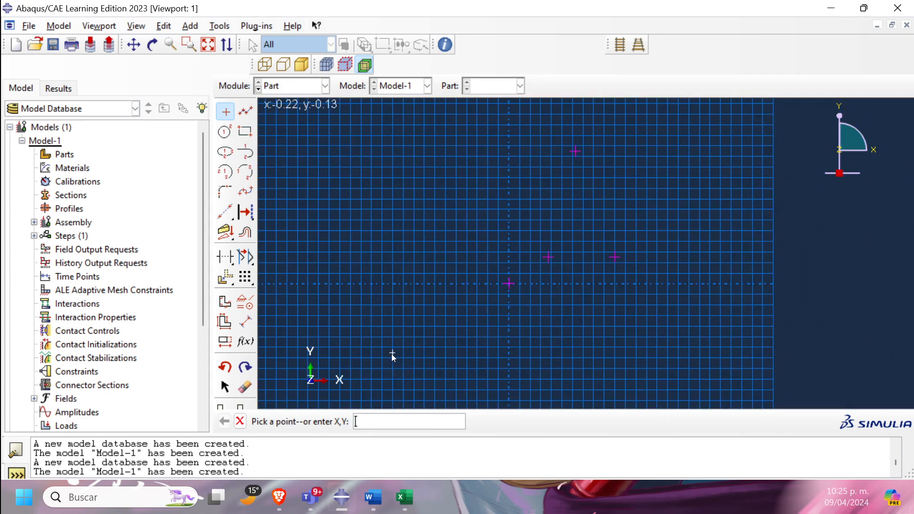
Check the last two coordinate pairs in the Word list and add isolated points at 0, 0.25 and 0.2, 0.3 to the Abaqus sketch
{"action": "scroll", "coordinate": [590, 261], "scroll_direction": "down", "scroll_amount": 1}
{"action": "scroll", "coordinate": [552, 268], "scroll_direction": "down", "scroll_amount": 2}
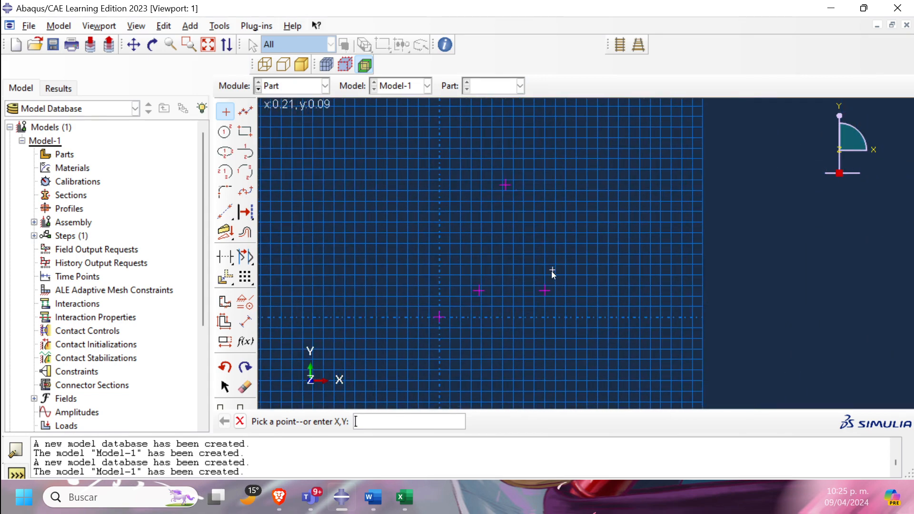
{"action": "left_click", "coordinate": [373, 497]}
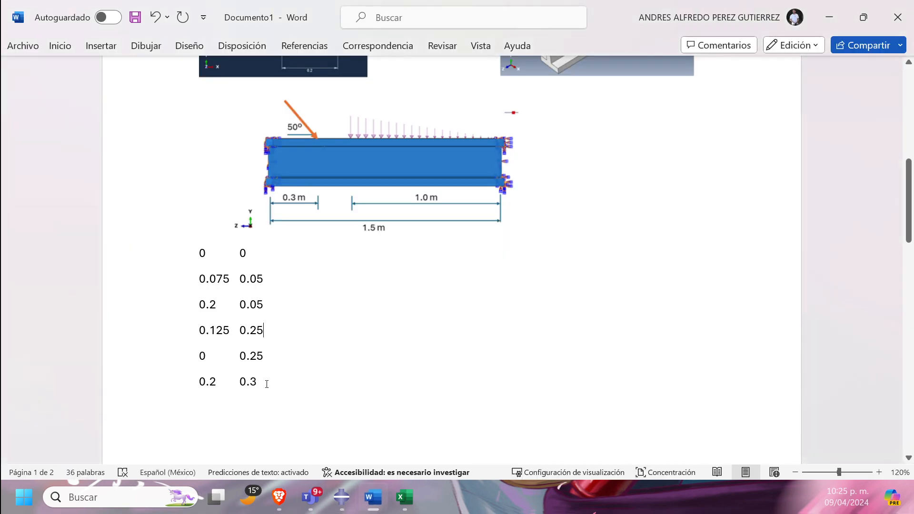
{"action": "scroll", "coordinate": [201, 359], "scroll_direction": "up", "scroll_amount": 4}
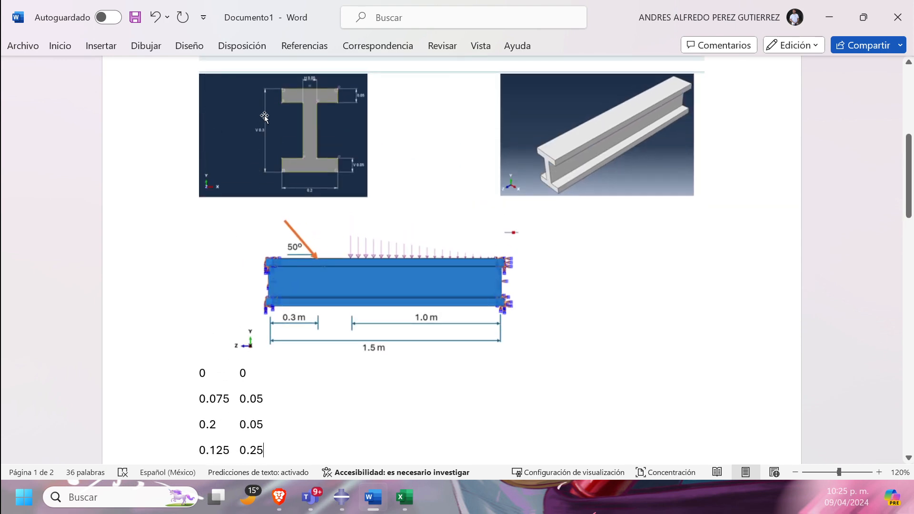
{"action": "scroll", "coordinate": [270, 187], "scroll_direction": "down", "scroll_amount": 3}
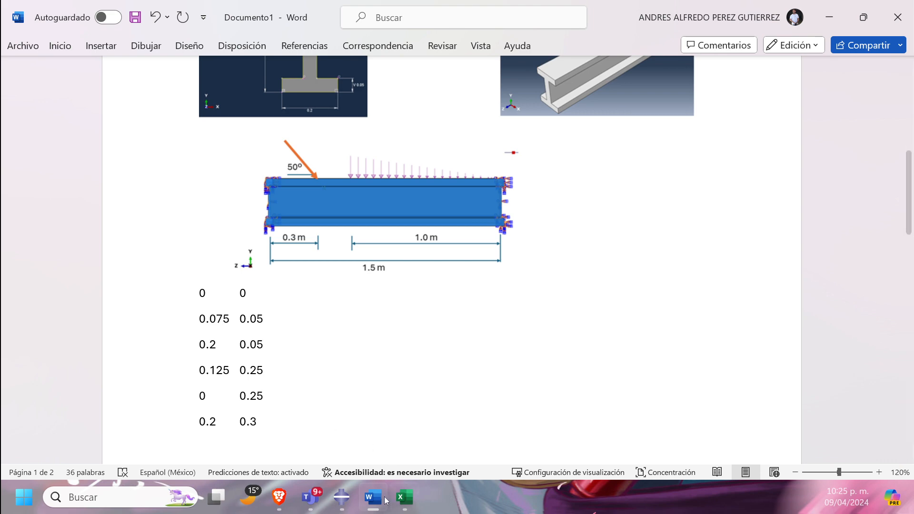
{"action": "left_click", "coordinate": [341, 497]}
{"action": "type", "text": "0"}
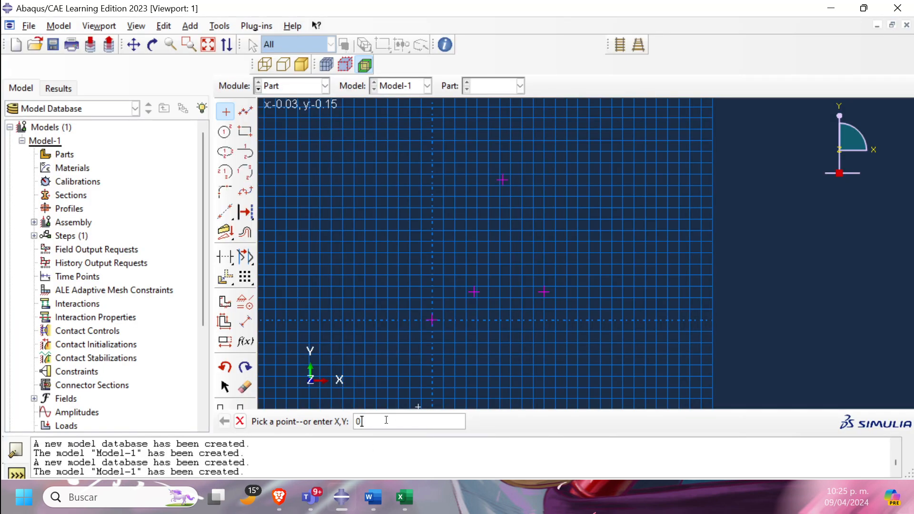
{"action": "type", "text": ",0.25"}
{"action": "key", "text": "Return"}
{"action": "type", "text": ".2,.3"}
{"action": "key", "text": "Return"}
{"action": "left_click", "coordinate": [435, 170]}
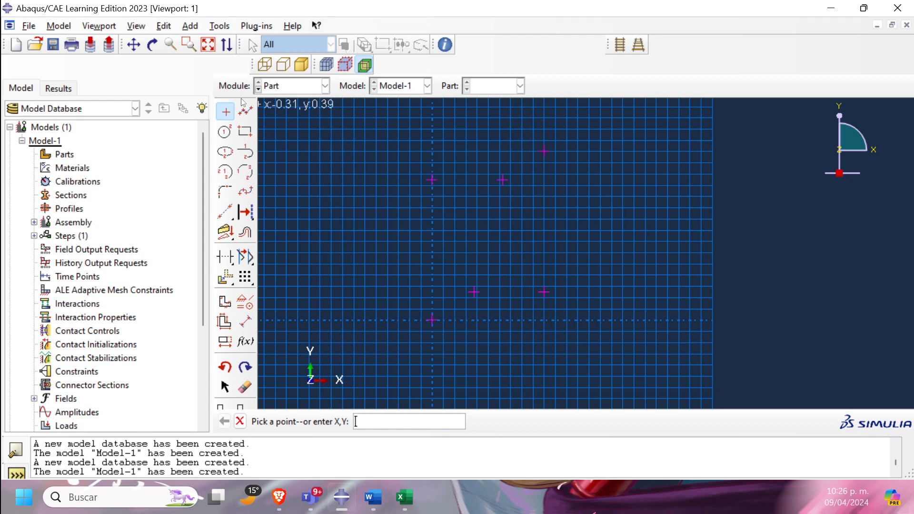
Draw the bottom flange as a rectangle from the point at 0, 0 to the point at 0.2, 0.05
{"action": "left_click", "coordinate": [245, 132]}
{"action": "left_click", "coordinate": [246, 132]}
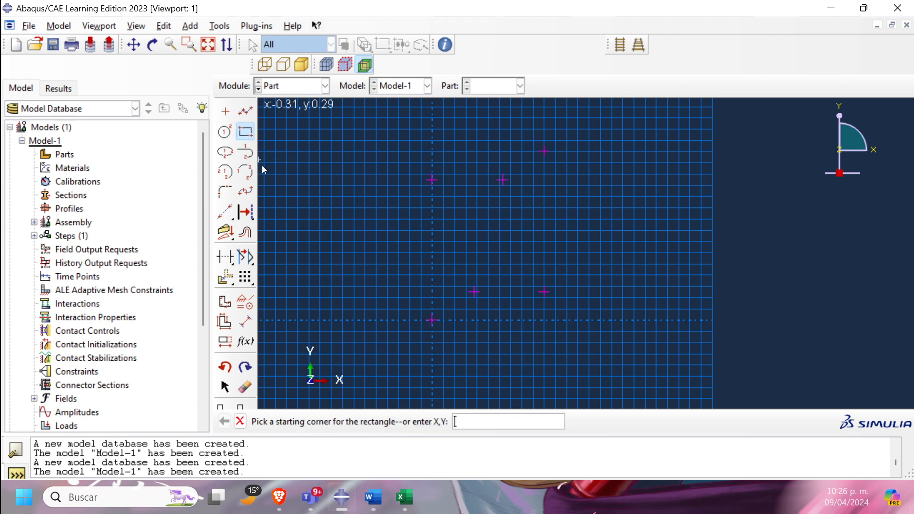
{"action": "left_click", "coordinate": [432, 320]}
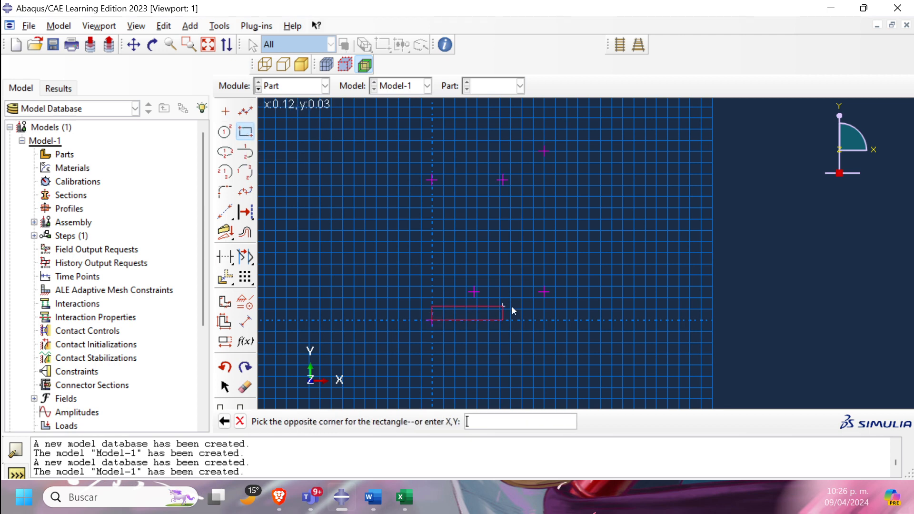
{"action": "left_click", "coordinate": [545, 292]}
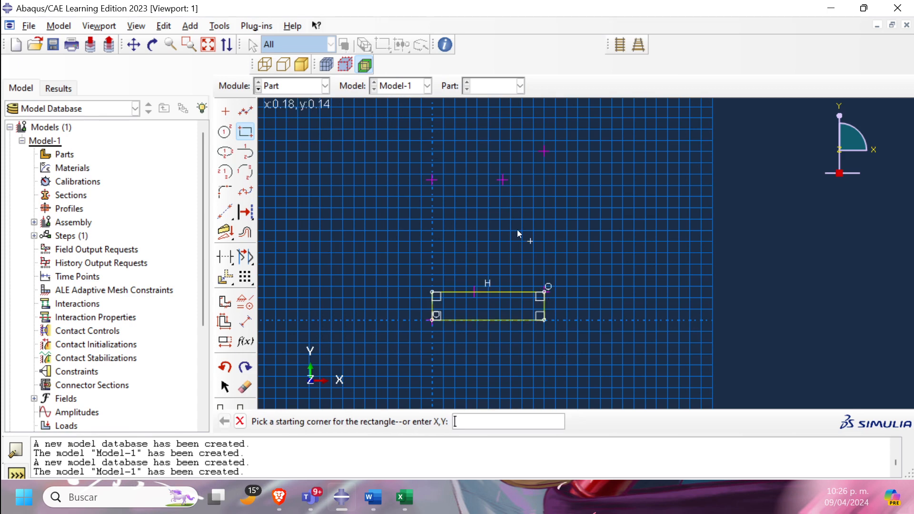
Draw rectangles for the web from 0.075, 0.05 to 0.125, 0.25 and the top flange from 0, 0.25 to 0.2, 0.3
{"action": "left_click", "coordinate": [475, 292]}
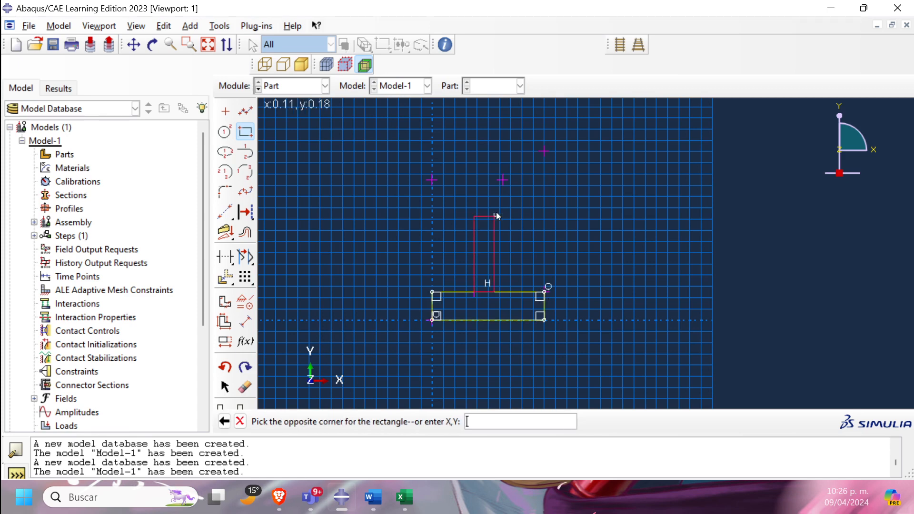
{"action": "left_click", "coordinate": [503, 180]}
{"action": "left_click", "coordinate": [432, 180]}
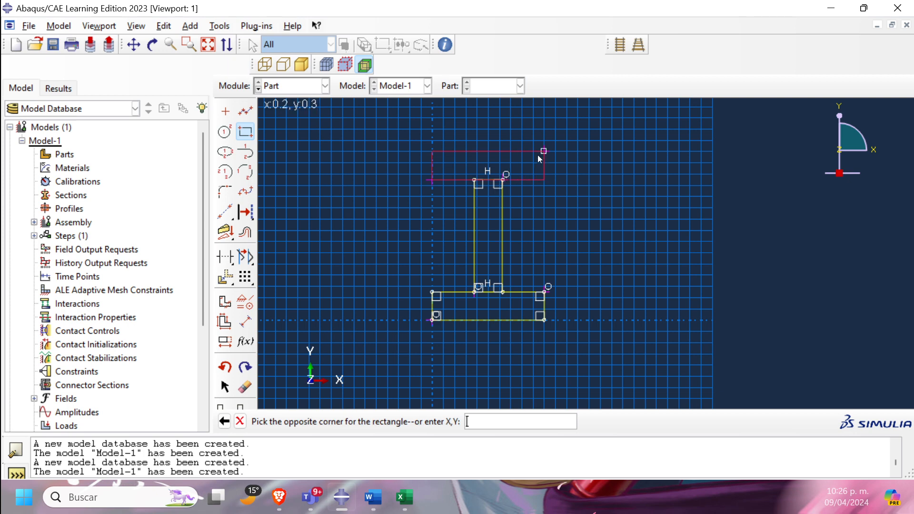
{"action": "left_click", "coordinate": [544, 152]}
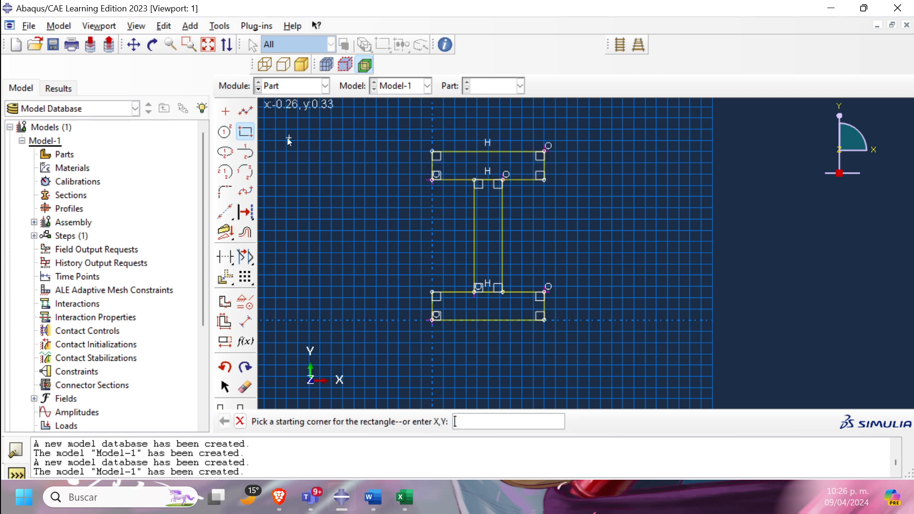
{"action": "key", "text": "Escape"}
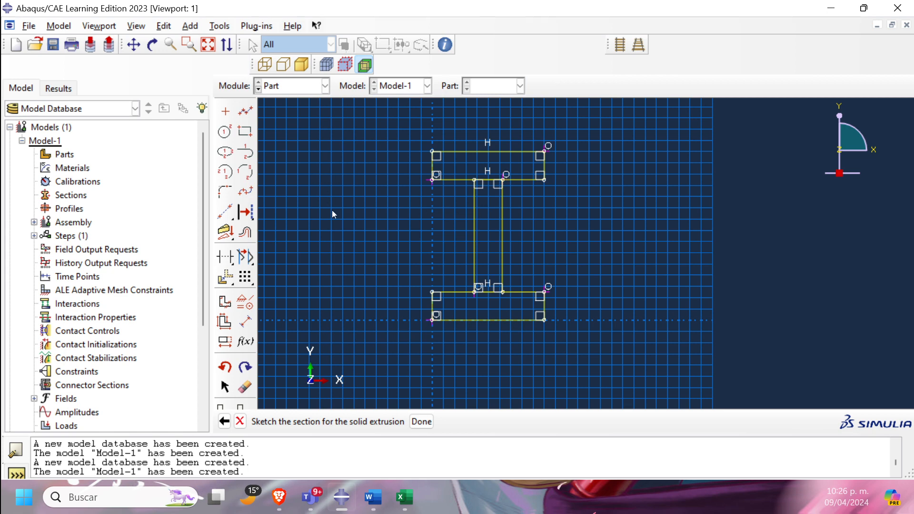
Dimension the bottom flange's width below the profile and its thickness beside the right edge
{"action": "left_click", "coordinate": [246, 323]}
{"action": "left_click", "coordinate": [488, 321]}
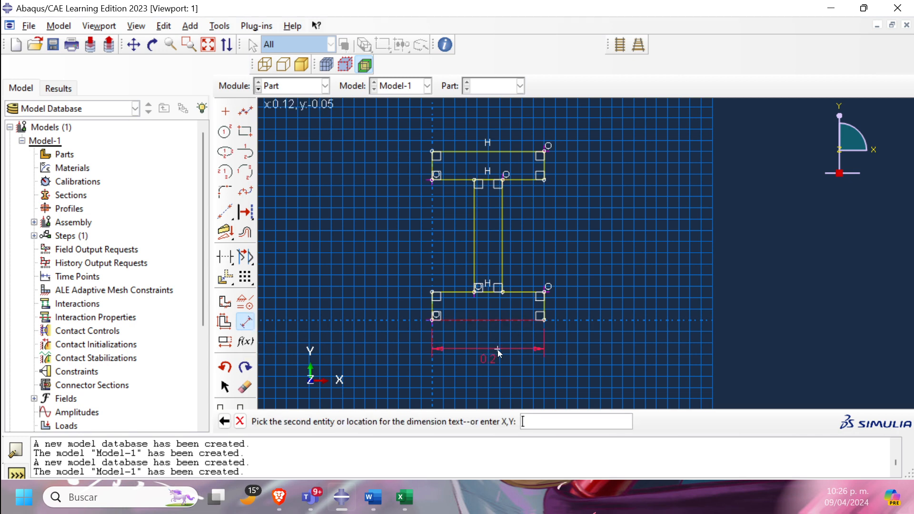
{"action": "left_click", "coordinate": [572, 356]}
{"action": "key", "text": "Return"}
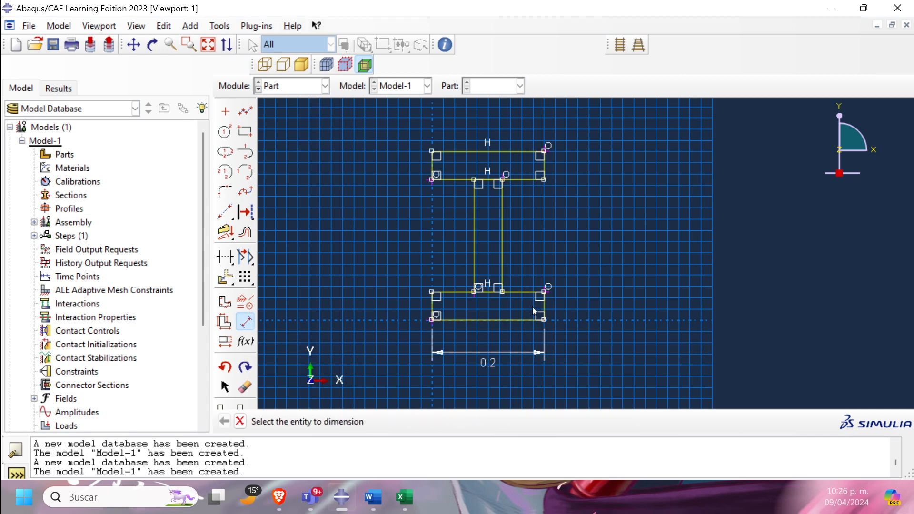
{"action": "left_click", "coordinate": [546, 310]}
{"action": "left_click", "coordinate": [643, 336]}
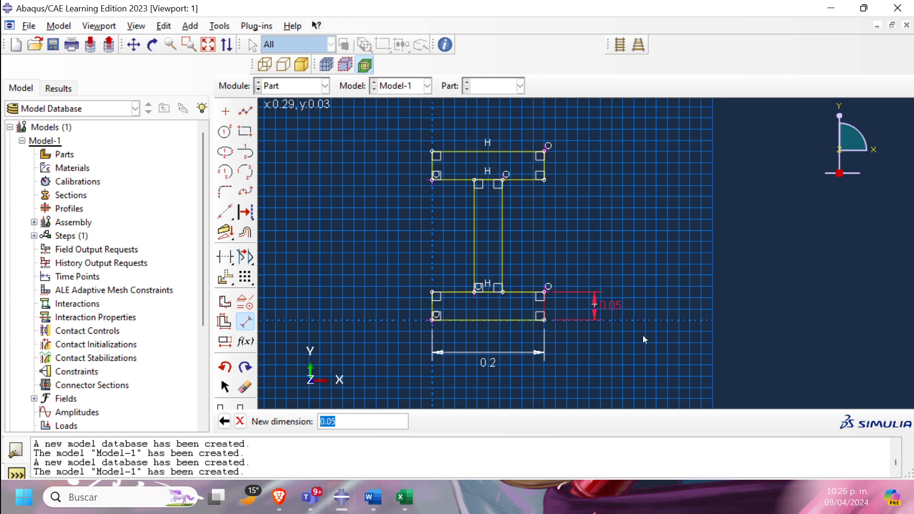
{"action": "key", "text": "Return"}
Dimension the web's width at its upper end and the profile's overall height beside the left edges
{"action": "left_click", "coordinate": [502, 188]}
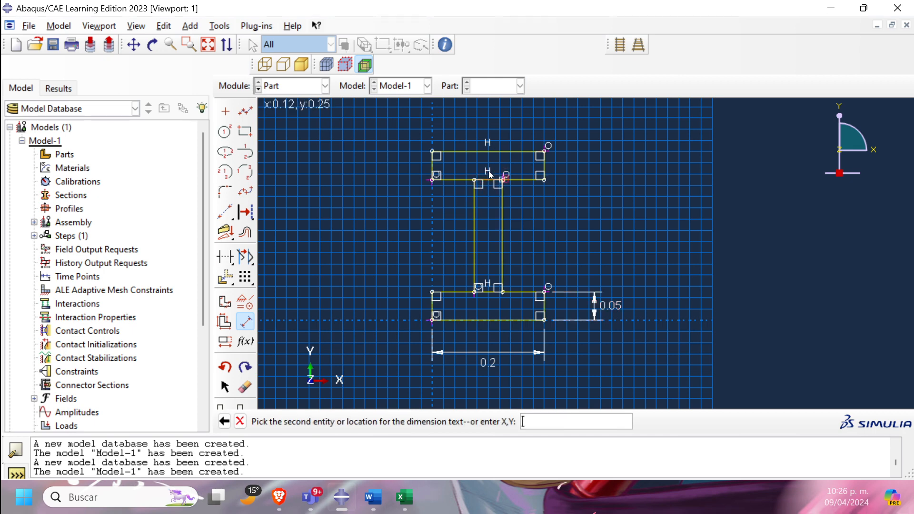
{"action": "left_click", "coordinate": [579, 170]}
{"action": "key", "text": "Return"}
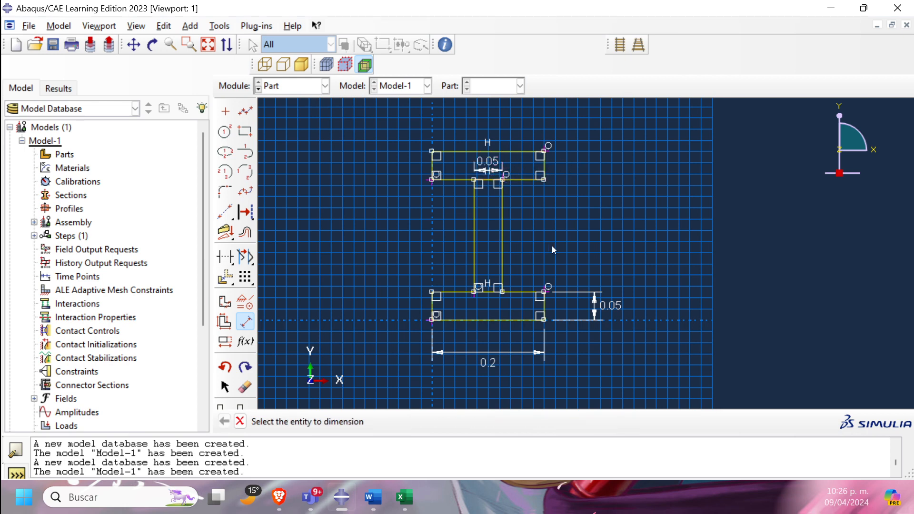
{"action": "left_click", "coordinate": [432, 151]}
{"action": "left_click", "coordinate": [426, 304]}
{"action": "left_click", "coordinate": [356, 253]}
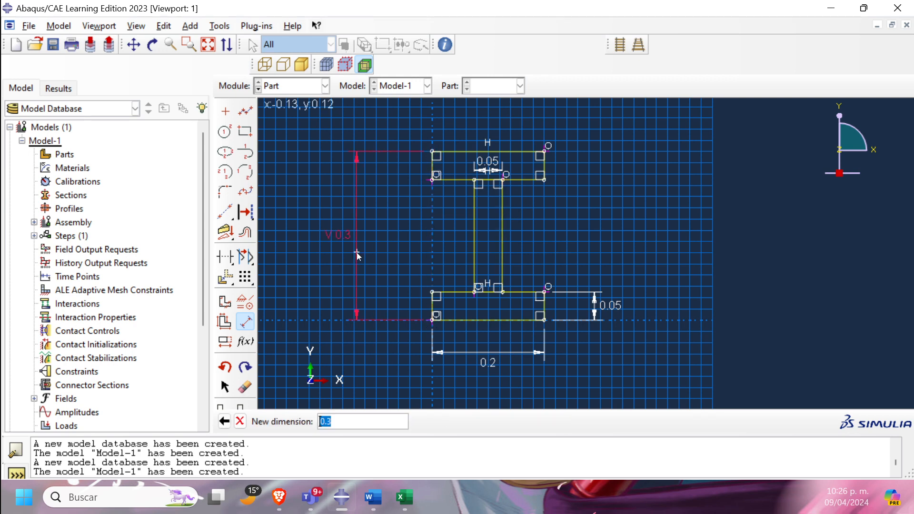
{"action": "key", "text": "Return"}
Dimension the top flange's thickness beside its right edge and leave the dimension tool
{"action": "left_click", "coordinate": [544, 166]}
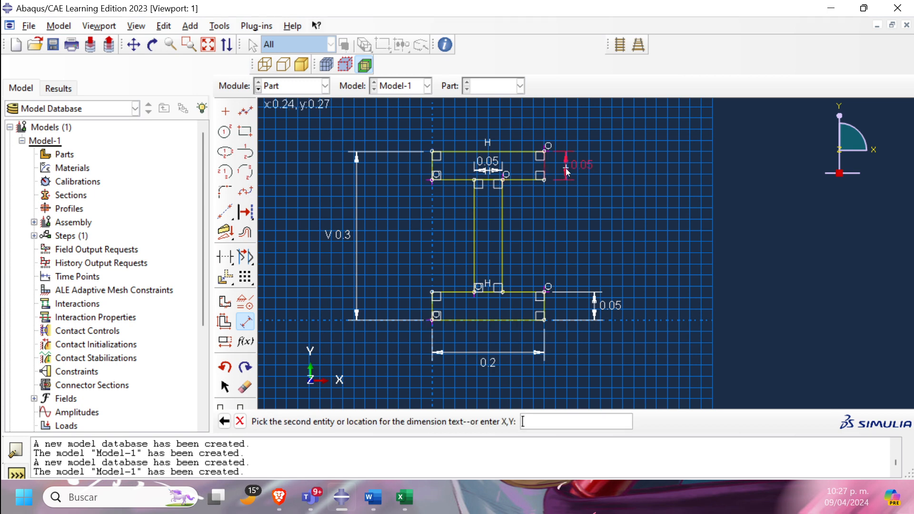
{"action": "left_click", "coordinate": [565, 168]}
{"action": "key", "text": "Return"}
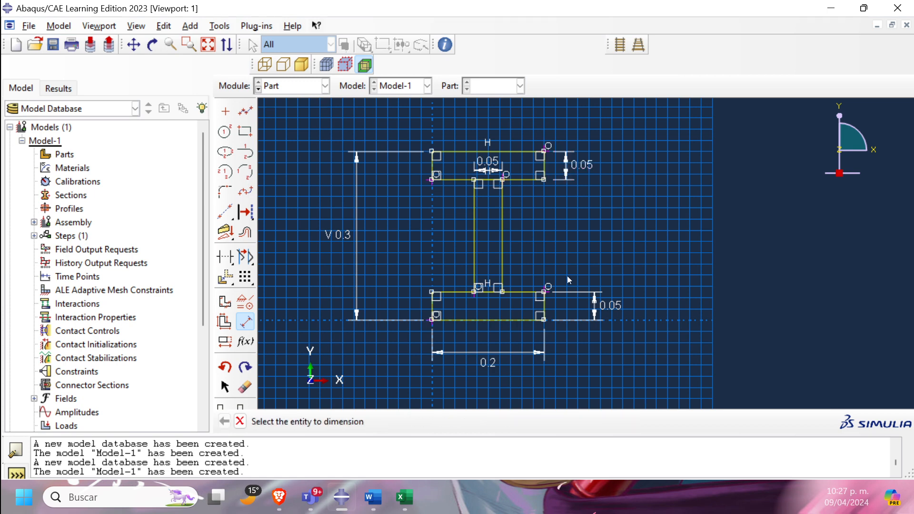
{"action": "left_click", "coordinate": [247, 328]}
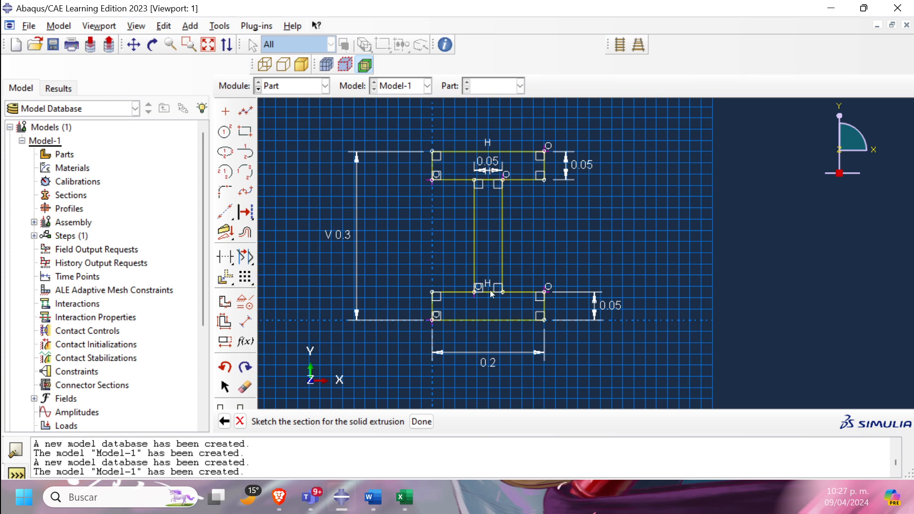
Auto-trim the line segments where the web meets the top and bottom flanges, leaving one closed I-profile outline
{"action": "scroll", "coordinate": [492, 293], "scroll_direction": "up", "scroll_amount": 1}
{"action": "scroll", "coordinate": [482, 294], "scroll_direction": "up", "scroll_amount": 3}
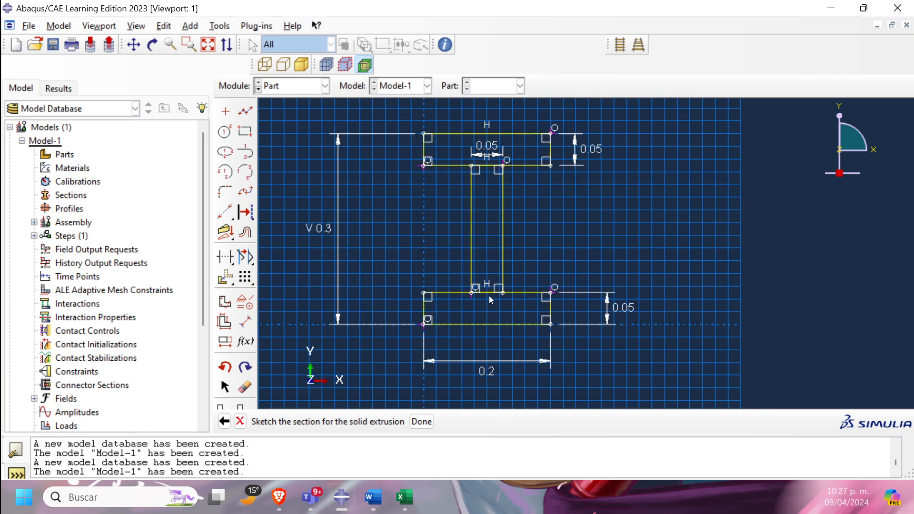
{"action": "scroll", "coordinate": [490, 297], "scroll_direction": "down", "scroll_amount": 1}
{"action": "scroll", "coordinate": [495, 139], "scroll_direction": "up", "scroll_amount": 1}
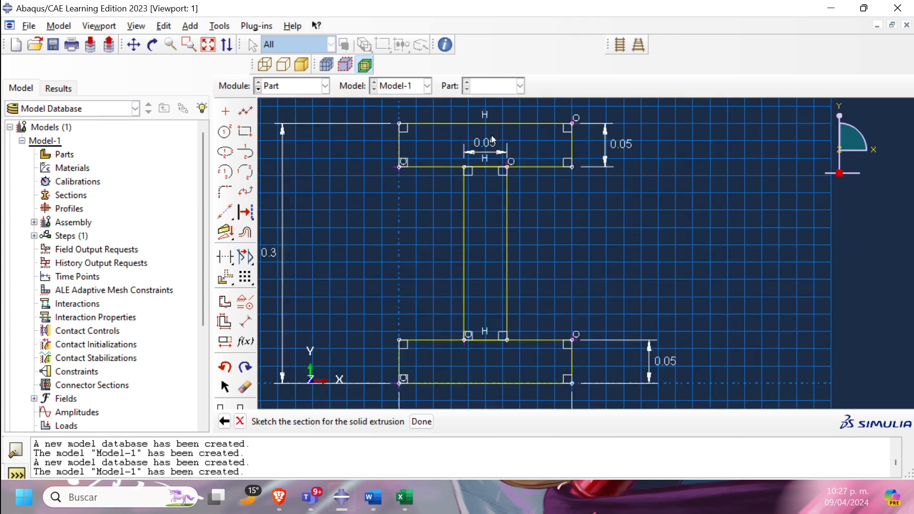
{"action": "left_click", "coordinate": [227, 259]}
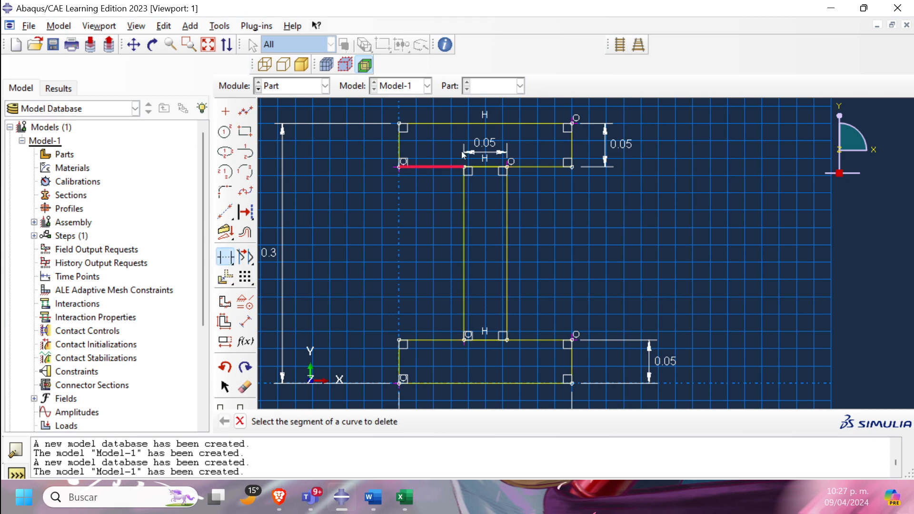
{"action": "left_click", "coordinate": [487, 166]}
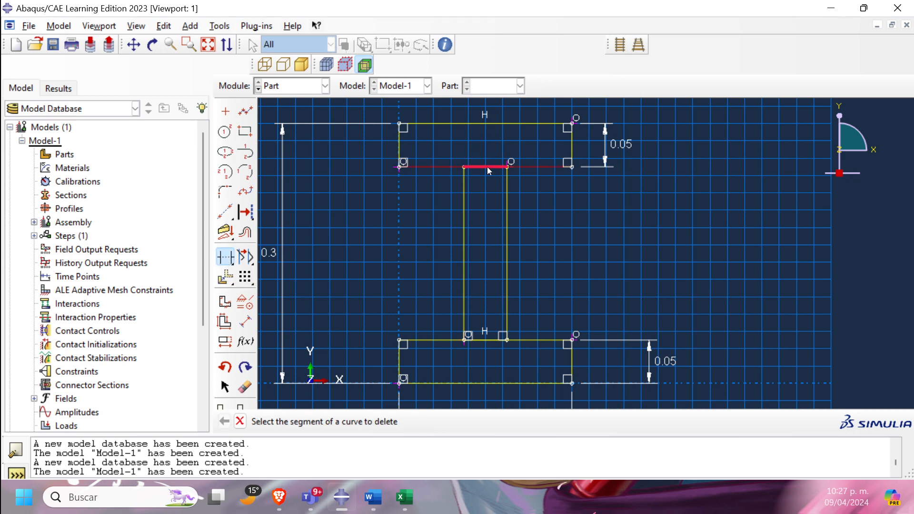
{"action": "left_click", "coordinate": [485, 341]}
{"action": "scroll", "coordinate": [489, 348], "scroll_direction": "down", "scroll_amount": 3}
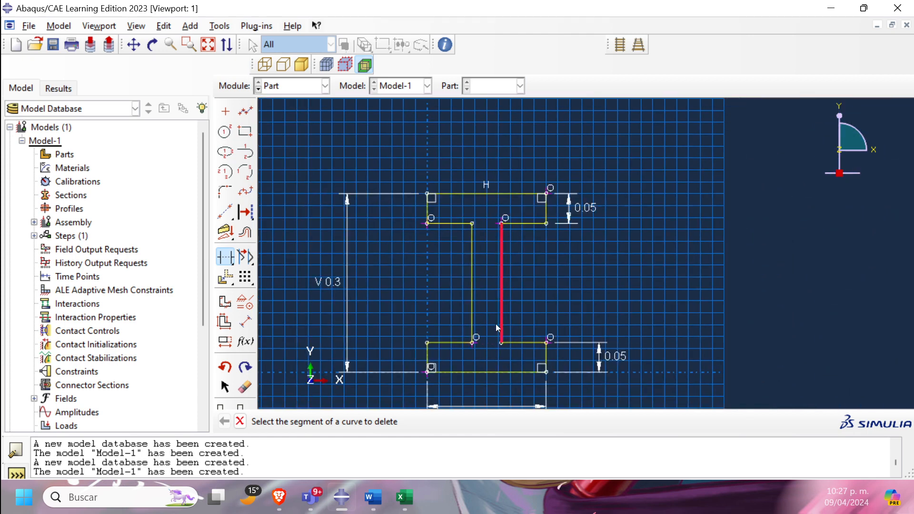
{"action": "left_click", "coordinate": [228, 253]}
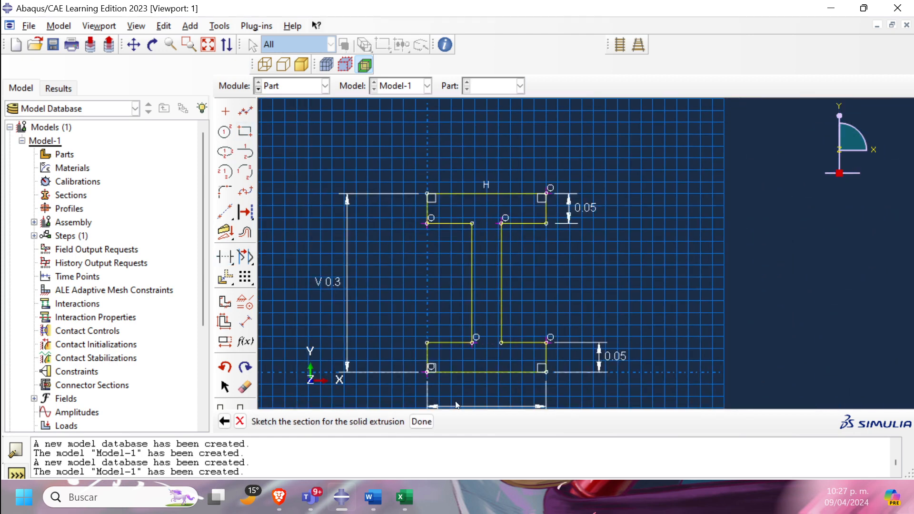
Finish the section sketch, check the beam length in the Word drawing, and extrude the I-profile to a depth of 1.5
{"action": "left_click", "coordinate": [422, 422]}
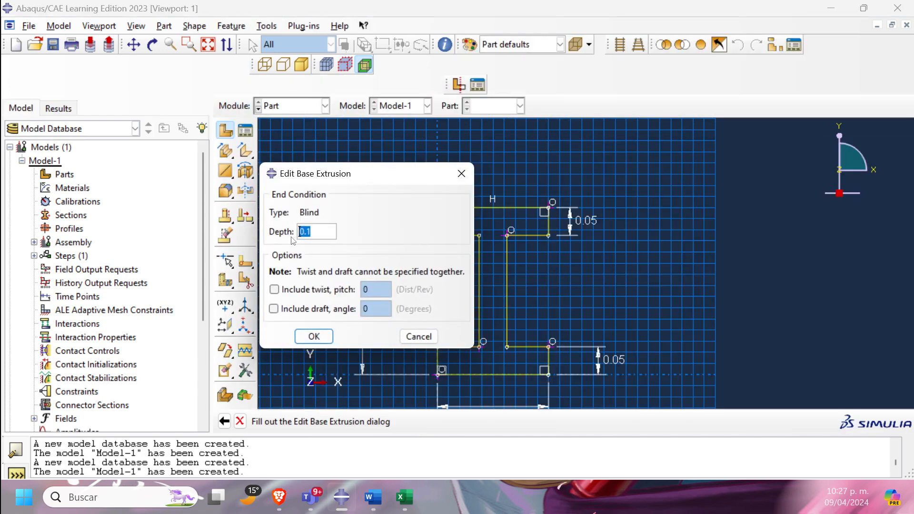
{"action": "left_click", "coordinate": [373, 497]}
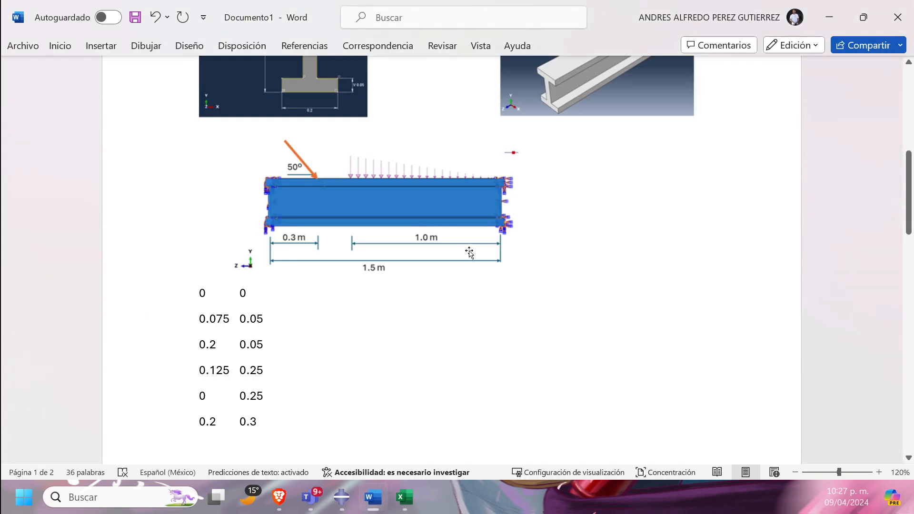
{"action": "scroll", "coordinate": [467, 262], "scroll_direction": "up", "scroll_amount": 3}
{"action": "scroll", "coordinate": [464, 278], "scroll_direction": "down", "scroll_amount": 1}
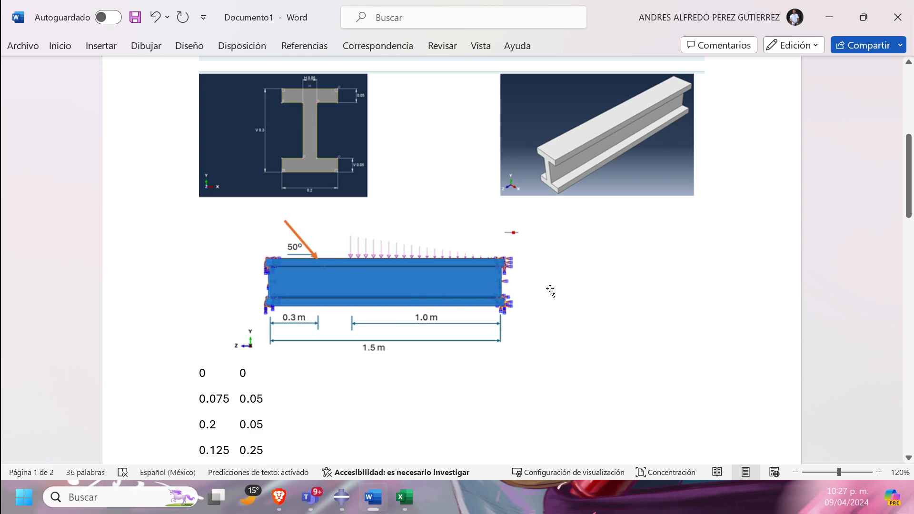
{"action": "left_click", "coordinate": [342, 497]}
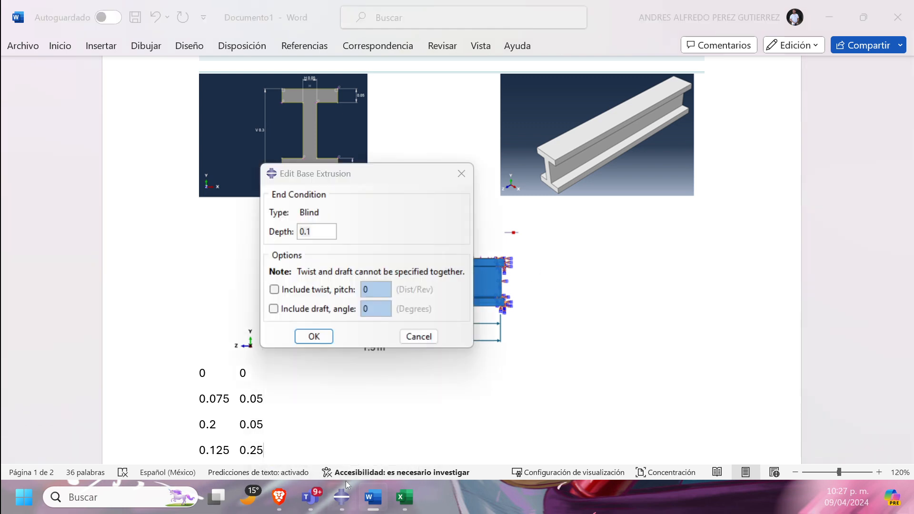
{"action": "type", "text": "1.5"}
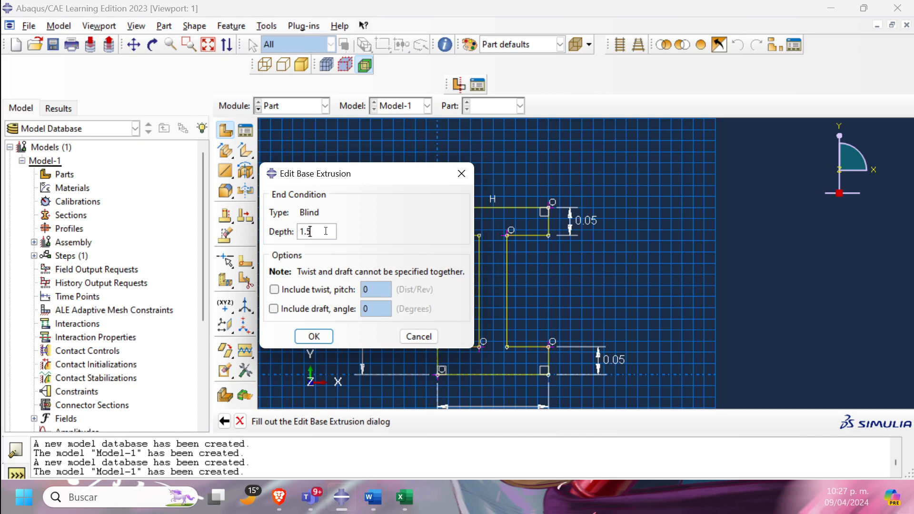
{"action": "left_click", "coordinate": [314, 336]}
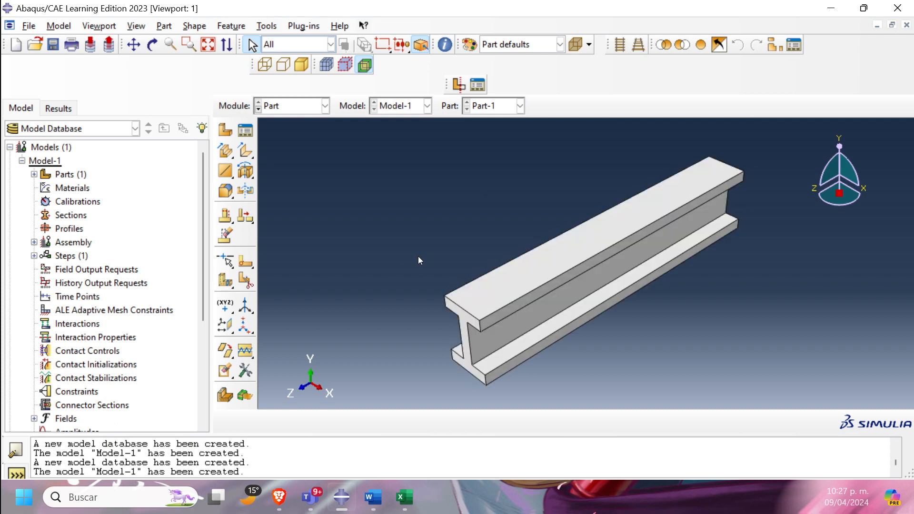
Switch to the Property module, check the material data in the Word problem statement, and return to Abaqus/CAE
{"action": "scroll", "coordinate": [497, 261], "scroll_direction": "down", "scroll_amount": 1}
{"action": "left_click", "coordinate": [319, 107]}
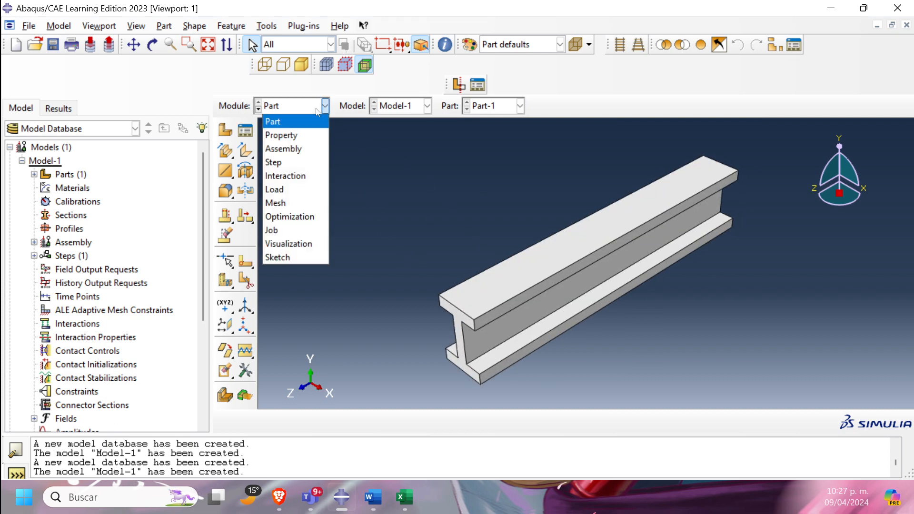
{"action": "left_click", "coordinate": [299, 136]}
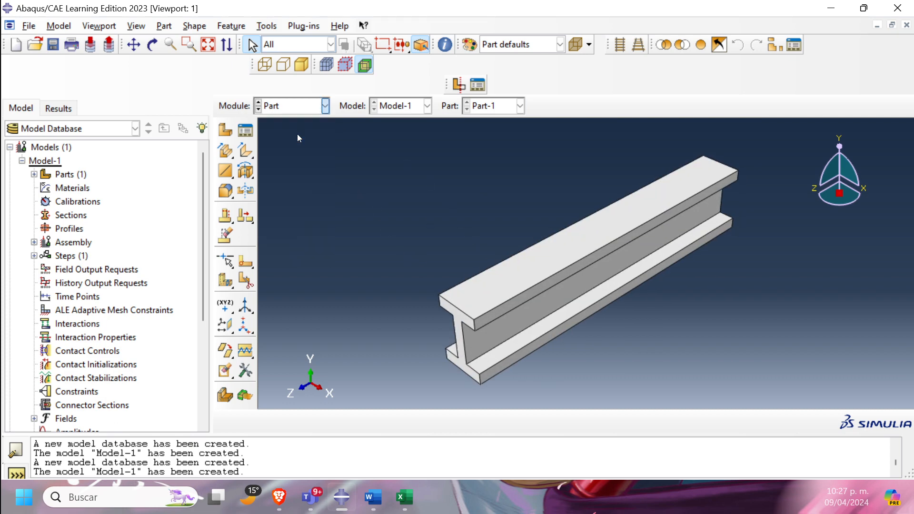
{"action": "key", "text": "alt+Tab"}
{"action": "scroll", "coordinate": [381, 315], "scroll_direction": "up", "scroll_amount": 5}
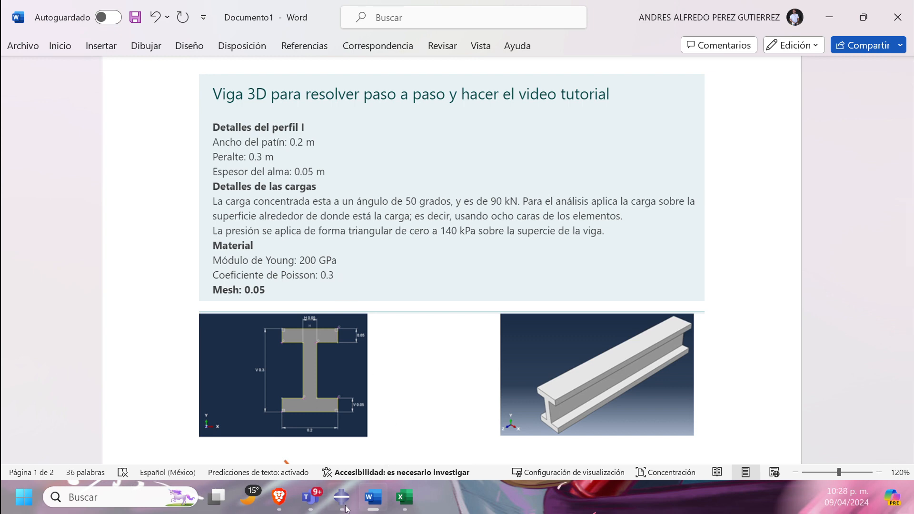
{"action": "key", "text": "alt+Tab"}
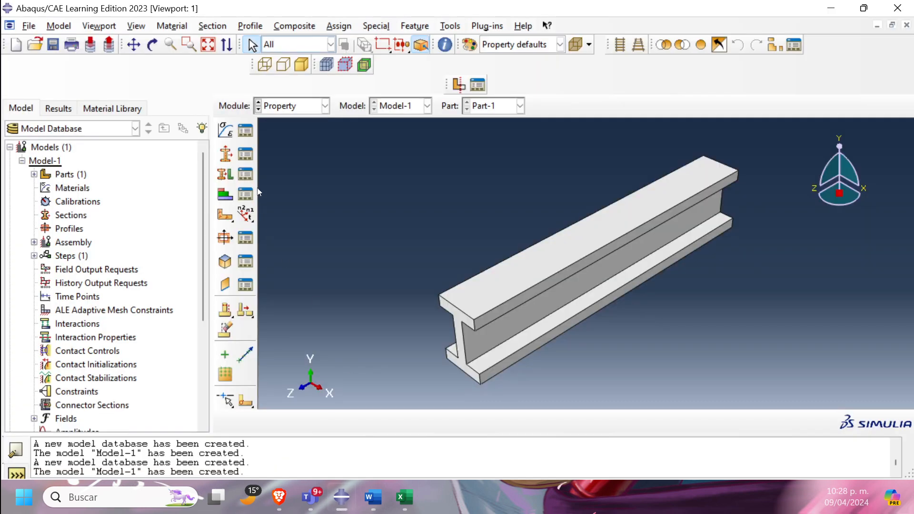
Create an isotropic elastic material with a Young's modulus of 200e9 and a Poisson's ratio of 0.3
{"action": "left_click", "coordinate": [227, 130]}
{"action": "left_click", "coordinate": [484, 179]}
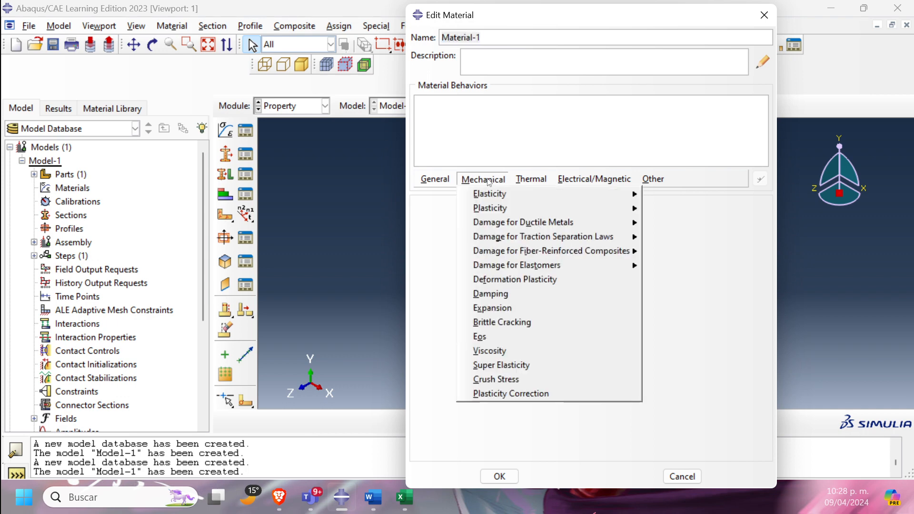
{"action": "mouse_move", "coordinate": [491, 193]}
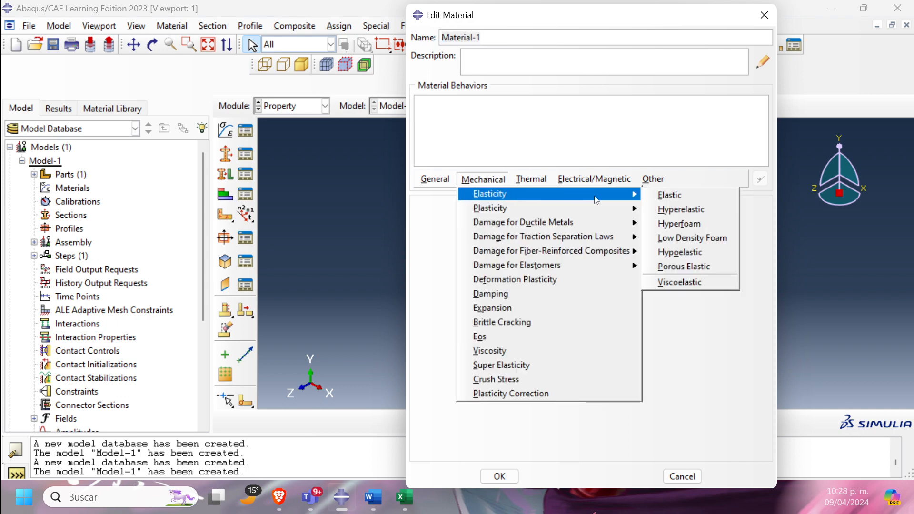
{"action": "left_click", "coordinate": [709, 195]}
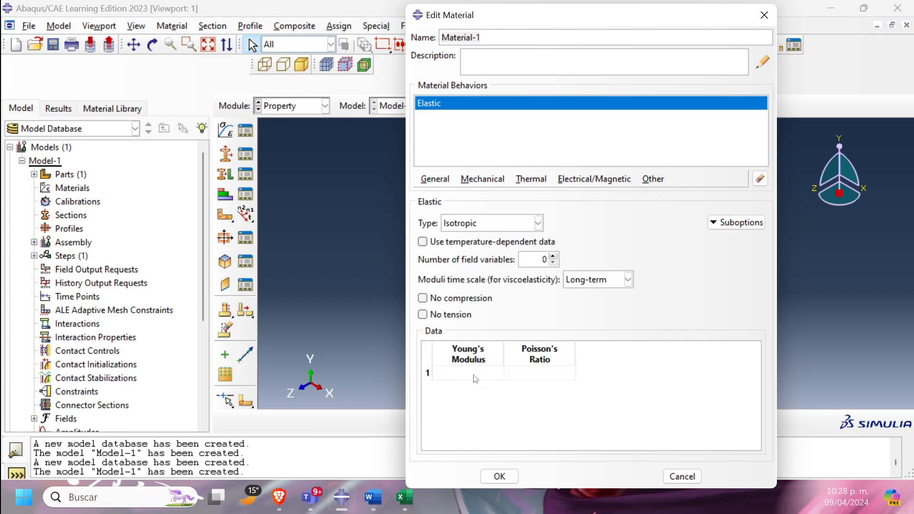
{"action": "left_click", "coordinate": [474, 375]}
{"action": "type", "text": "200e9"}
{"action": "left_click", "coordinate": [569, 378]}
{"action": "left_click", "coordinate": [500, 477]}
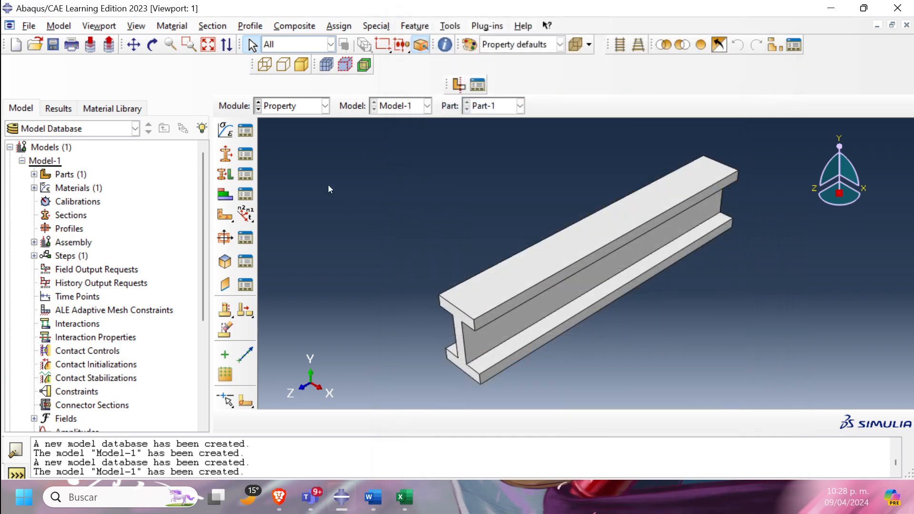
Create a solid, homogeneous section that uses Material-1
{"action": "left_click", "coordinate": [226, 155]}
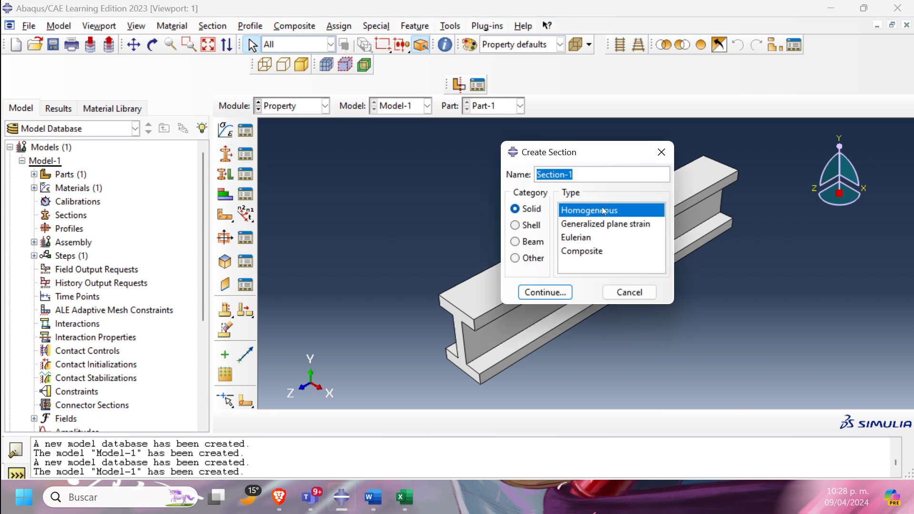
{"action": "left_click", "coordinate": [548, 294]}
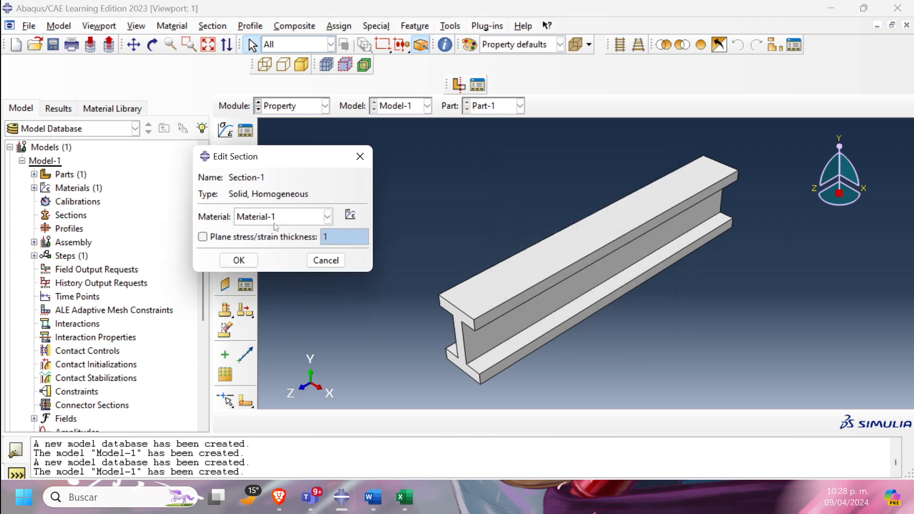
{"action": "left_click", "coordinate": [240, 260]}
Assign the solid section to the entire I-beam part
{"action": "left_click_drag", "start_coordinate": [385, 176], "coordinate": [814, 381]}
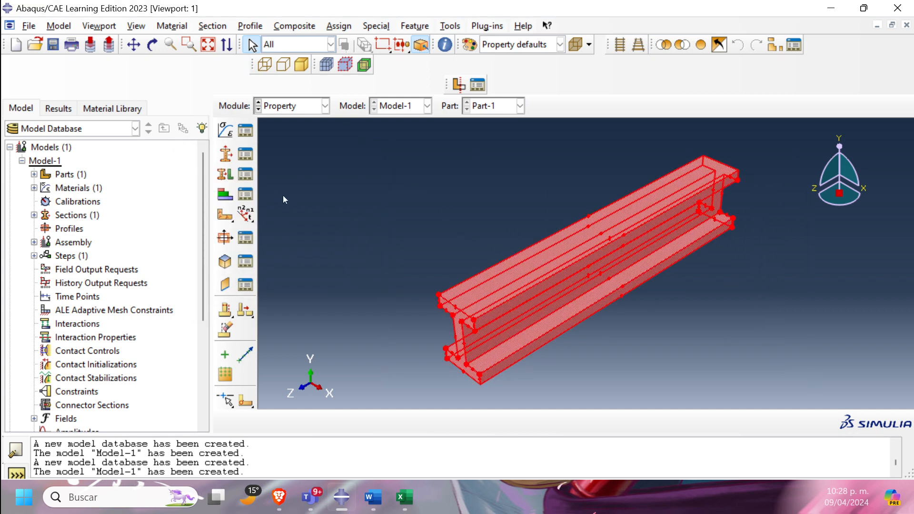
{"action": "left_click", "coordinate": [226, 175]}
{"action": "left_click", "coordinate": [553, 423]}
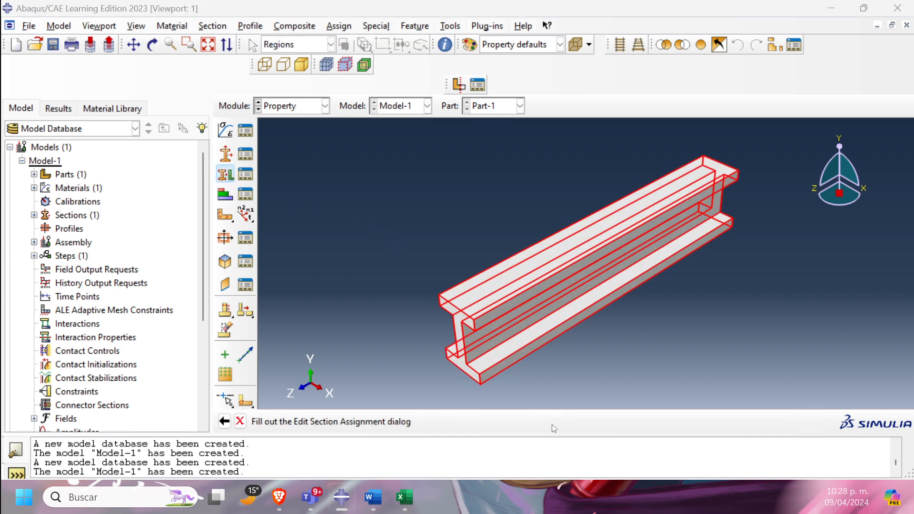
{"action": "left_click", "coordinate": [263, 353]}
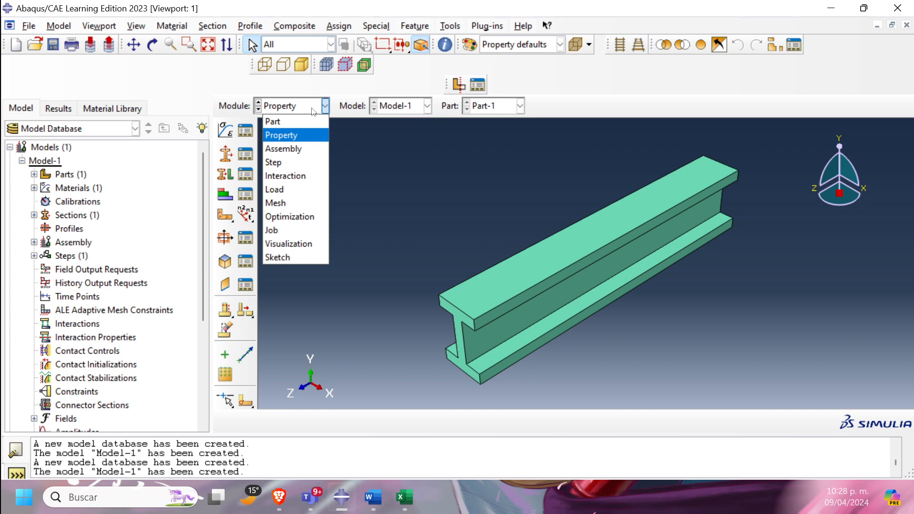
Switch to the Assembly module and create a dependent instance of Part-1
{"action": "left_click", "coordinate": [298, 149]}
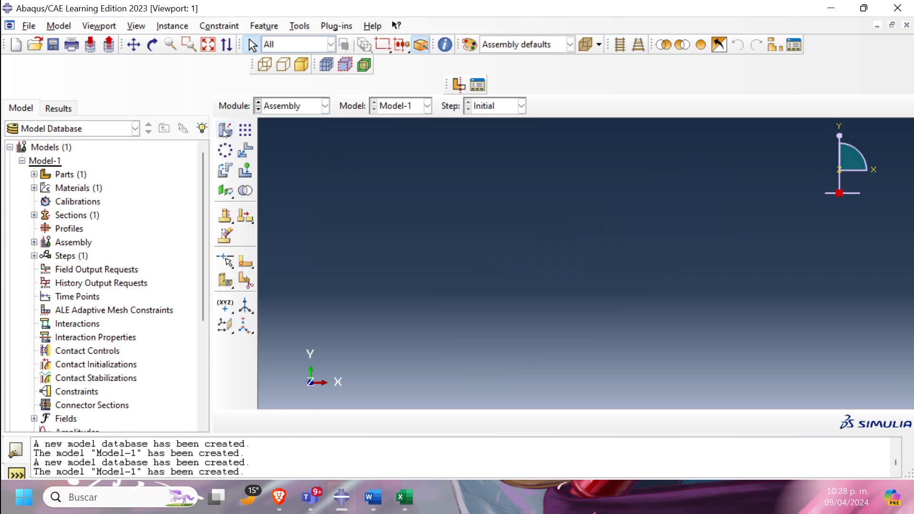
{"action": "left_click", "coordinate": [225, 129]}
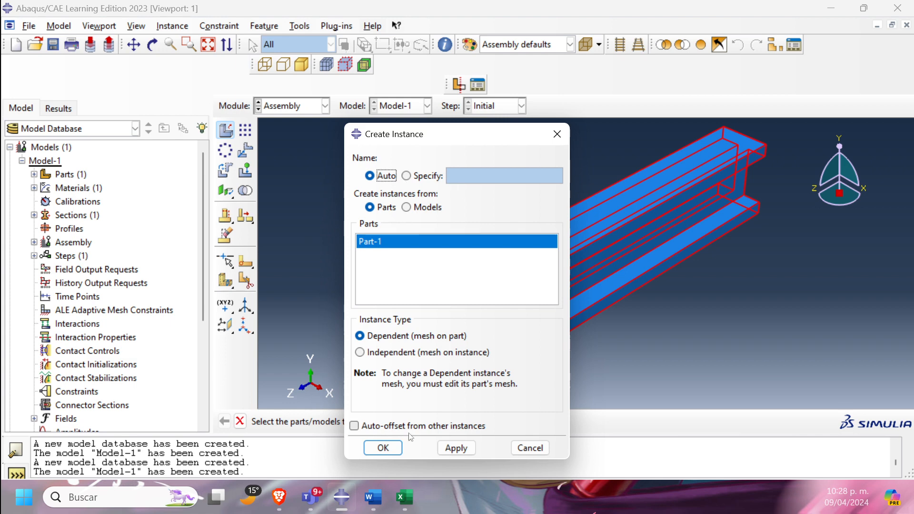
{"action": "left_click", "coordinate": [383, 448]}
Create a Static, General step after the initial step with default settings, and switch to the Mesh module
{"action": "left_click", "coordinate": [293, 107]}
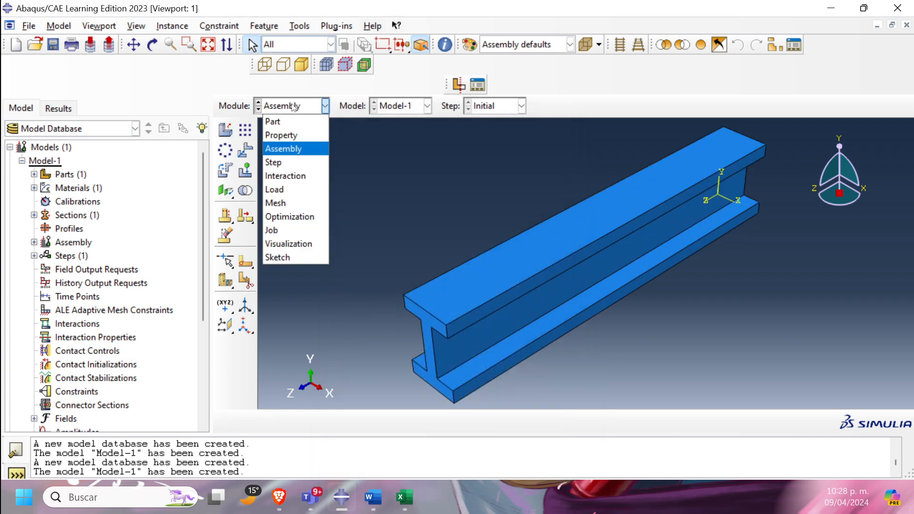
{"action": "left_click", "coordinate": [295, 163]}
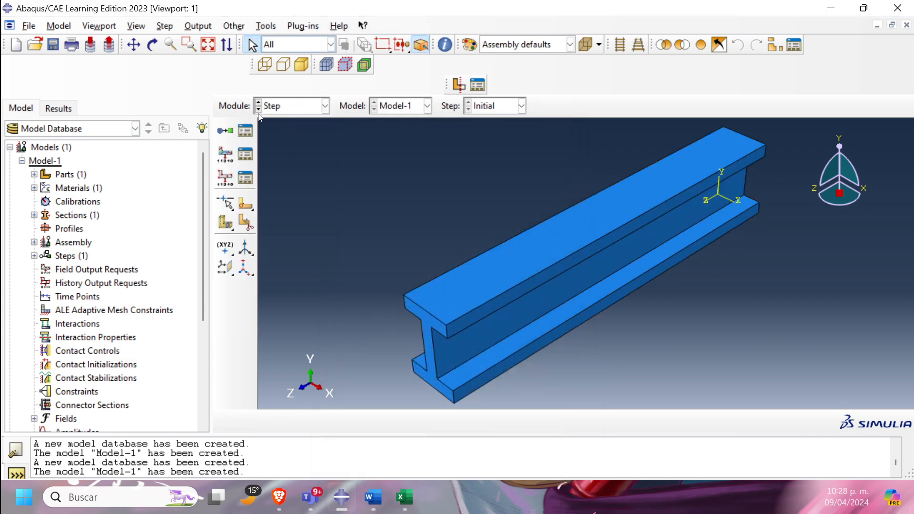
{"action": "left_click", "coordinate": [225, 131]}
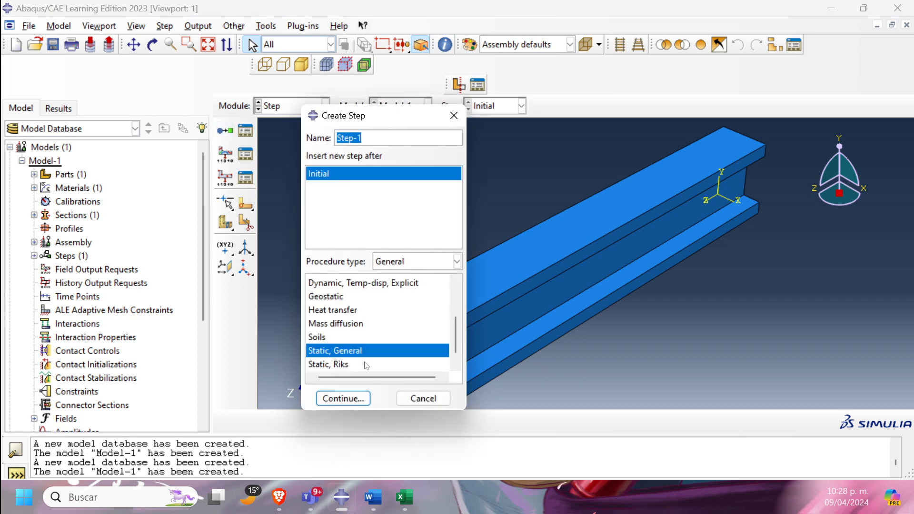
{"action": "left_click", "coordinate": [343, 398]}
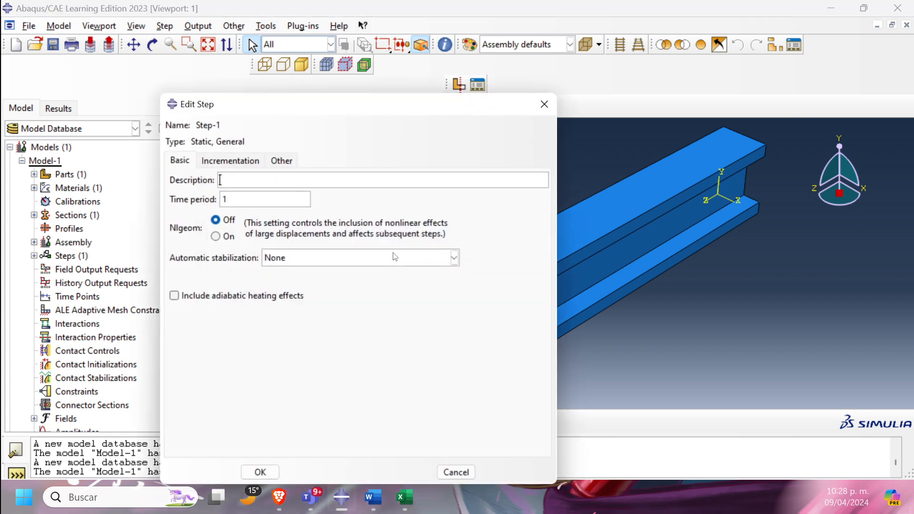
{"action": "left_click", "coordinate": [260, 472]}
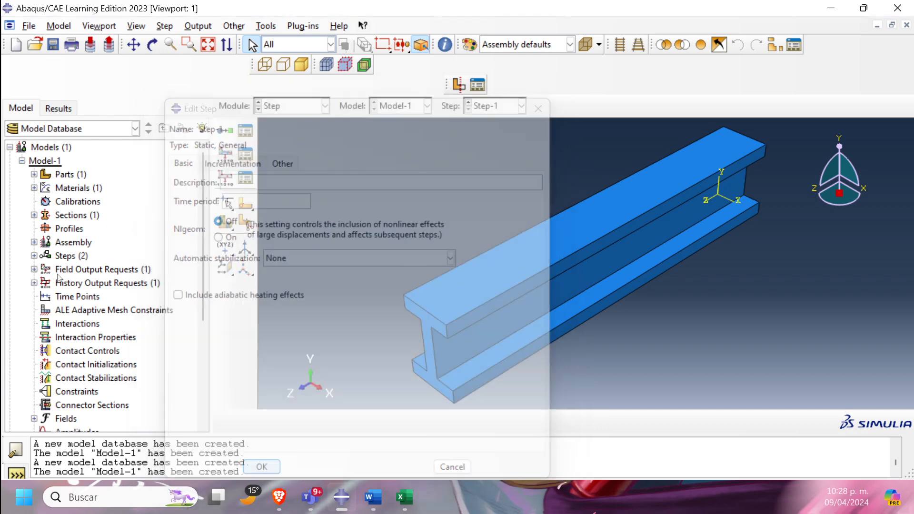
{"action": "left_click", "coordinate": [302, 107]}
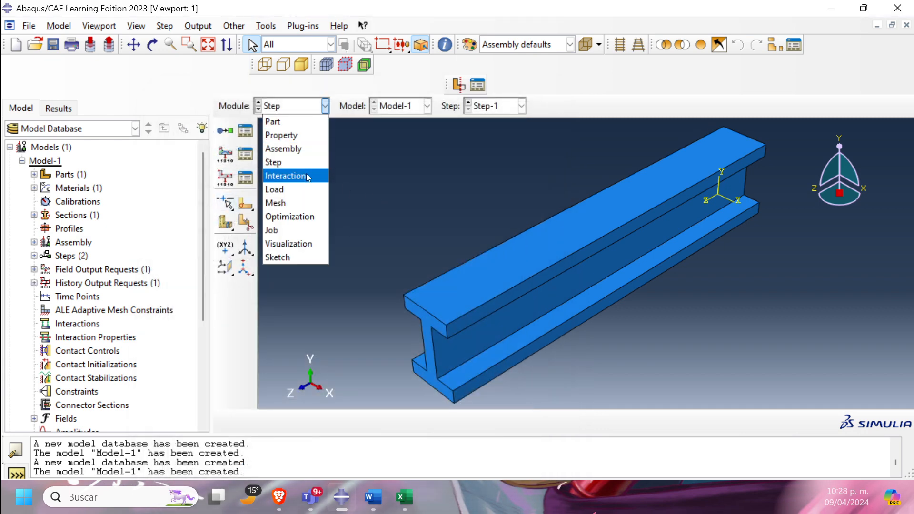
{"action": "left_click", "coordinate": [294, 205]}
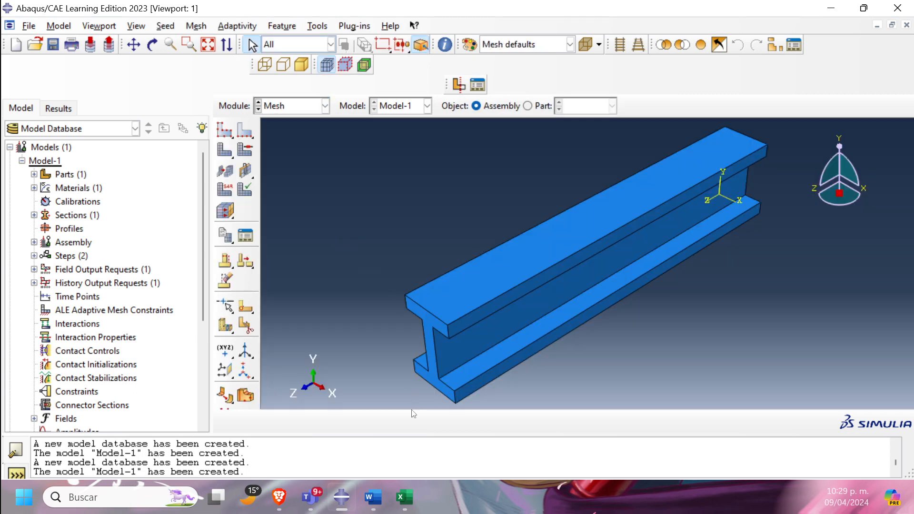
Examine the load details, mesh size and dimensioned loading drawing in the Word problem statement, and return to Abaqus/CAE
{"action": "left_click", "coordinate": [383, 497]}
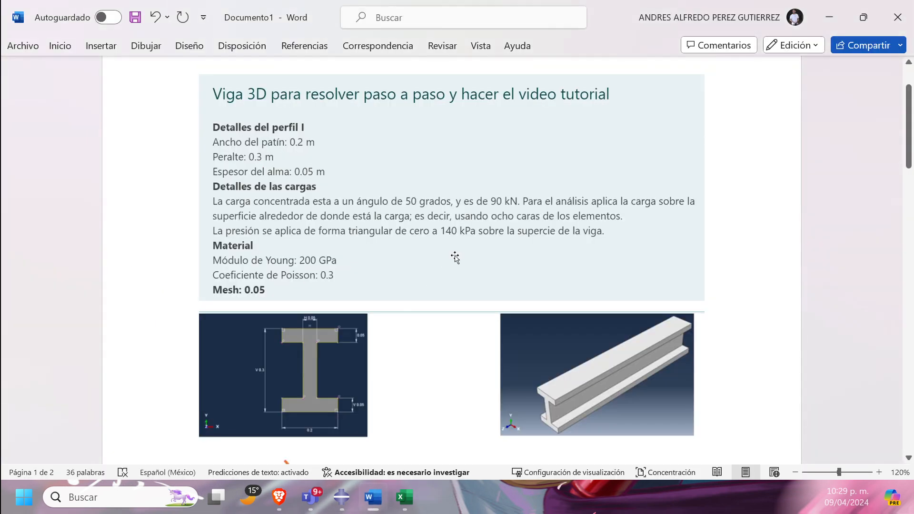
{"action": "scroll", "coordinate": [459, 257], "scroll_direction": "down", "scroll_amount": 2}
{"action": "scroll", "coordinate": [459, 258], "scroll_direction": "down", "scroll_amount": 5}
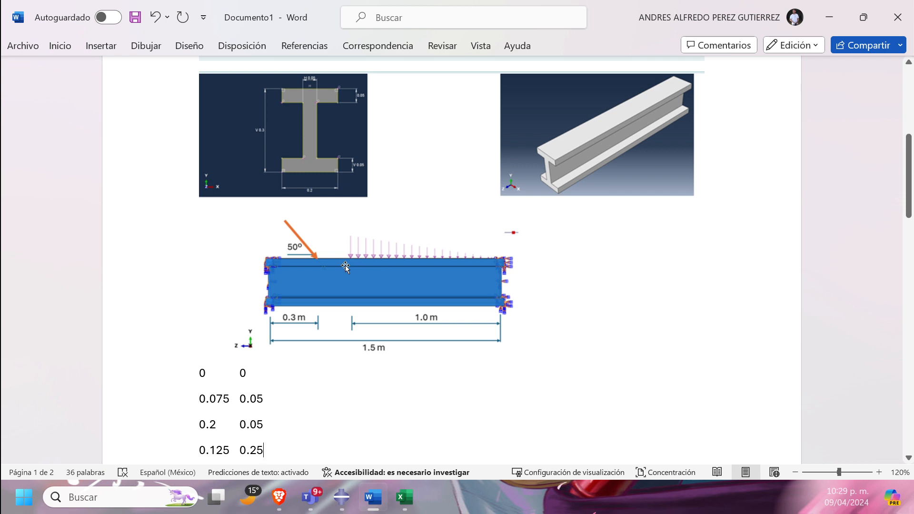
{"action": "scroll", "coordinate": [346, 267], "scroll_direction": "down", "scroll_amount": 1}
{"action": "scroll", "coordinate": [352, 262], "scroll_direction": "up", "scroll_amount": 1}
{"action": "scroll", "coordinate": [377, 252], "scroll_direction": "up", "scroll_amount": 6}
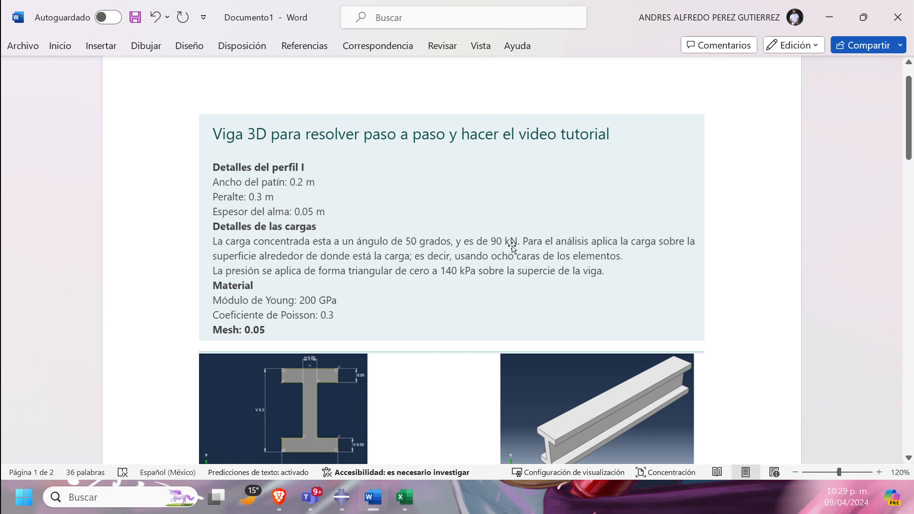
{"action": "scroll", "coordinate": [512, 248], "scroll_direction": "down", "scroll_amount": 3}
{"action": "scroll", "coordinate": [512, 248], "scroll_direction": "up", "scroll_amount": 1}
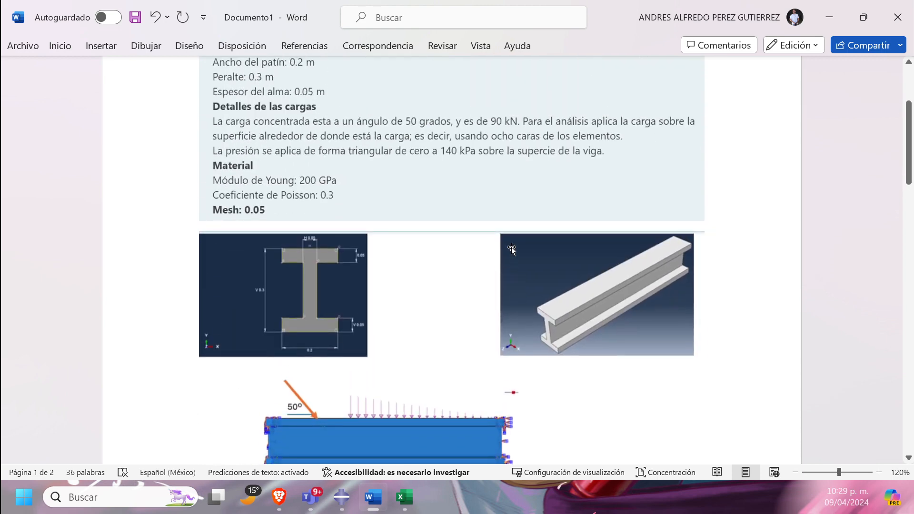
{"action": "scroll", "coordinate": [502, 255], "scroll_direction": "down", "scroll_amount": 1}
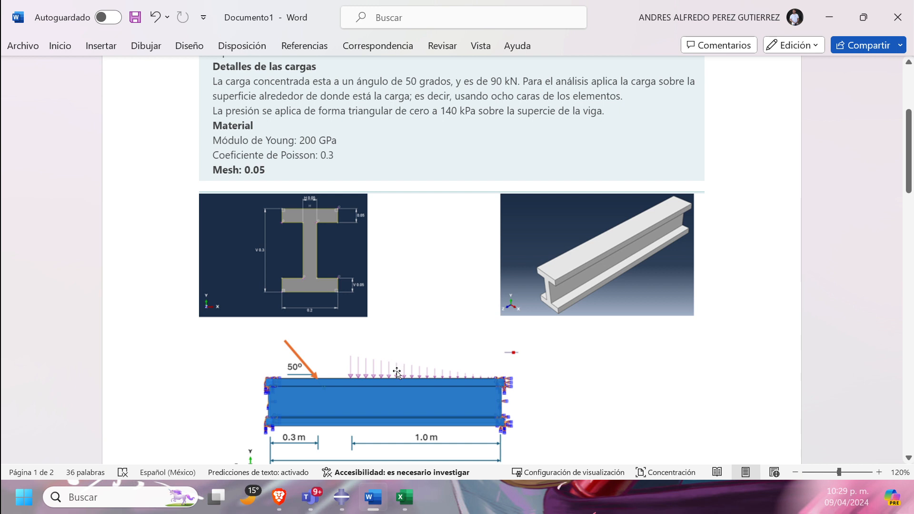
{"action": "scroll", "coordinate": [397, 373], "scroll_direction": "down", "scroll_amount": 3}
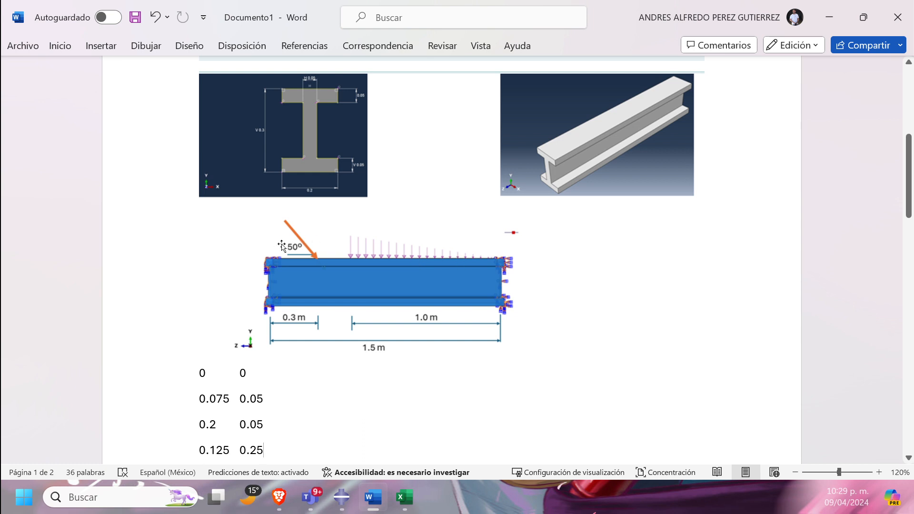
{"action": "scroll", "coordinate": [331, 270], "scroll_direction": "up", "scroll_amount": 1}
{"action": "scroll", "coordinate": [331, 270], "scroll_direction": "up", "scroll_amount": 1}
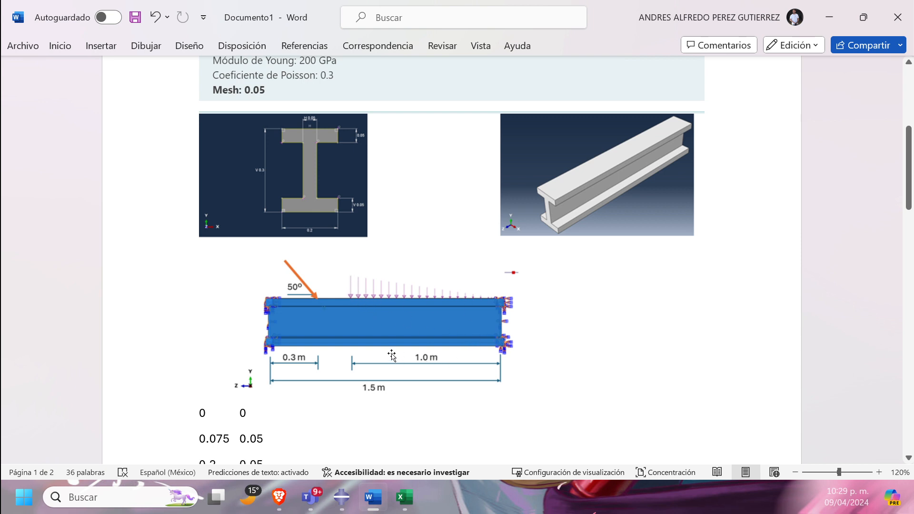
{"action": "left_click", "coordinate": [381, 489]}
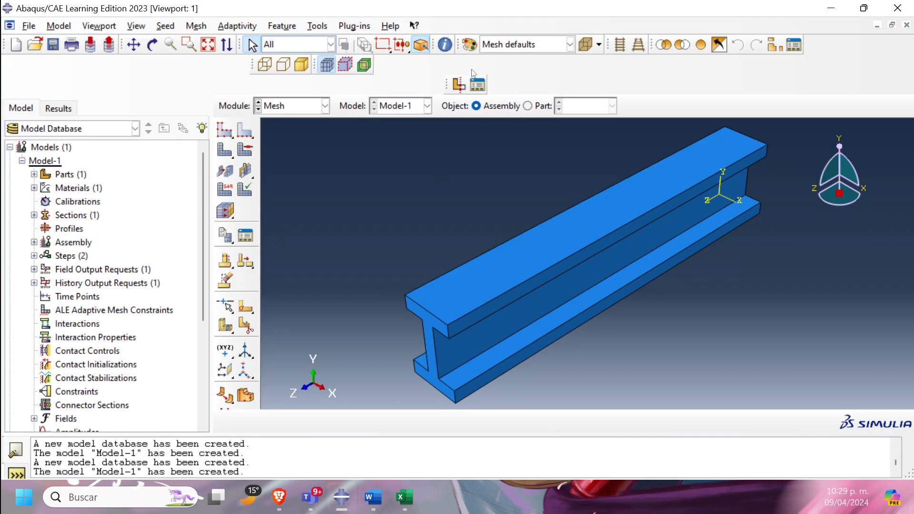
Switch the meshing object to Part-1 and create a datum plane offset 1 from the XY principal plane
{"action": "left_click", "coordinate": [528, 106]}
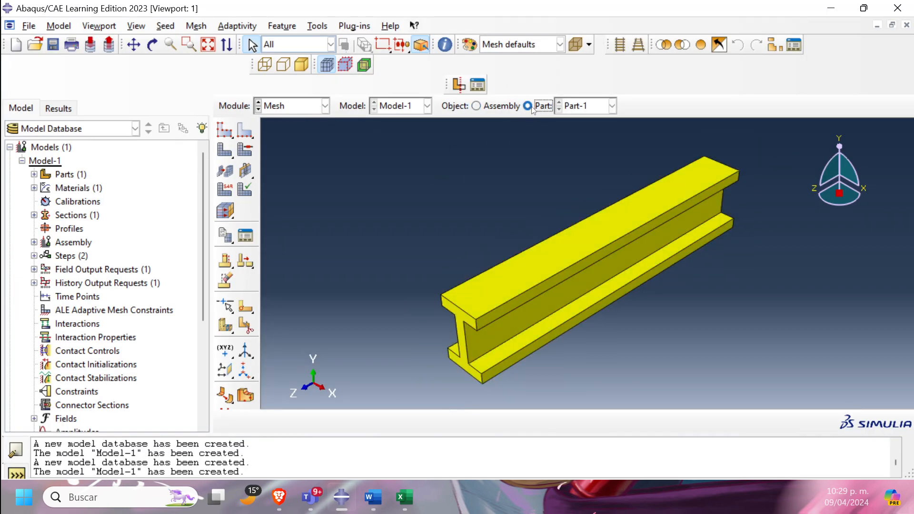
{"action": "left_click", "coordinate": [318, 26]}
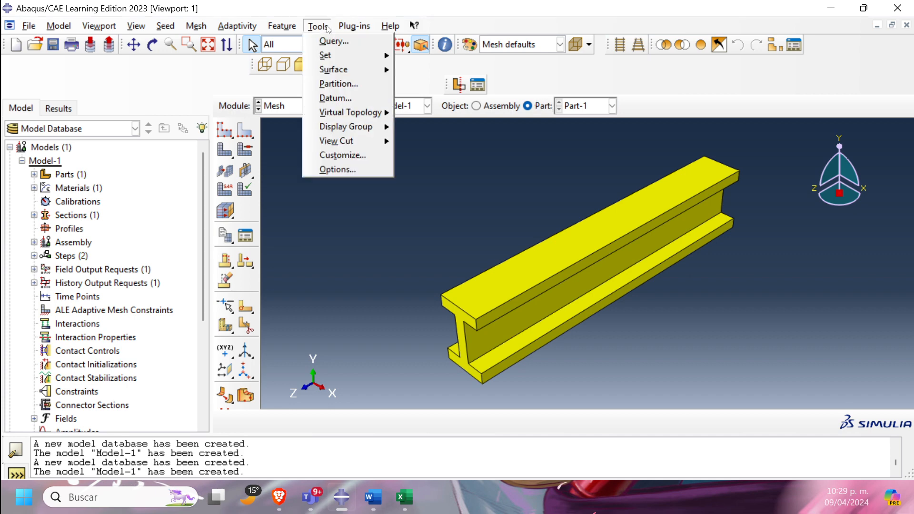
{"action": "left_click", "coordinate": [352, 102]}
{"action": "left_click", "coordinate": [538, 158]}
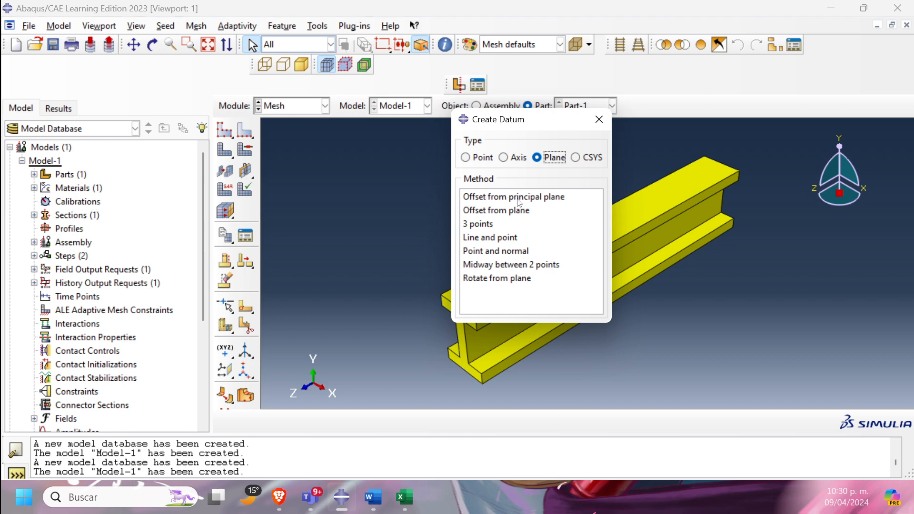
{"action": "left_click", "coordinate": [560, 198]}
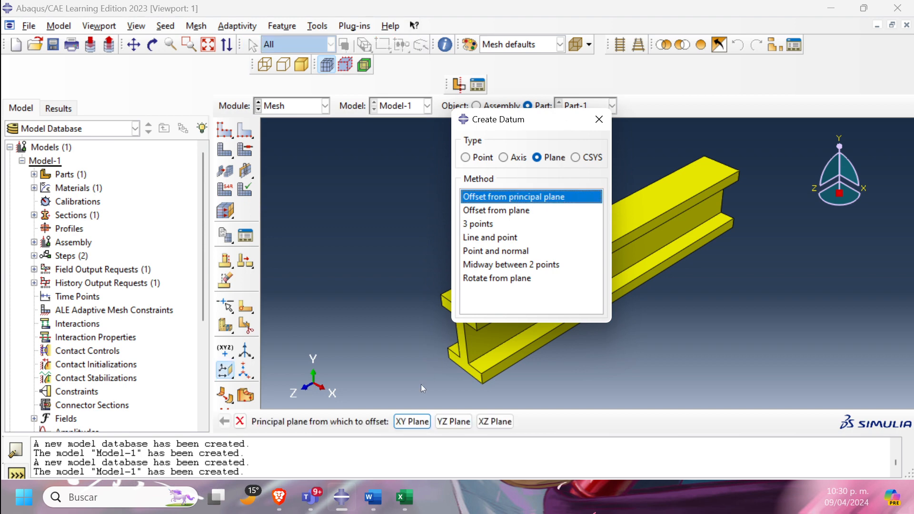
{"action": "left_click", "coordinate": [413, 422]}
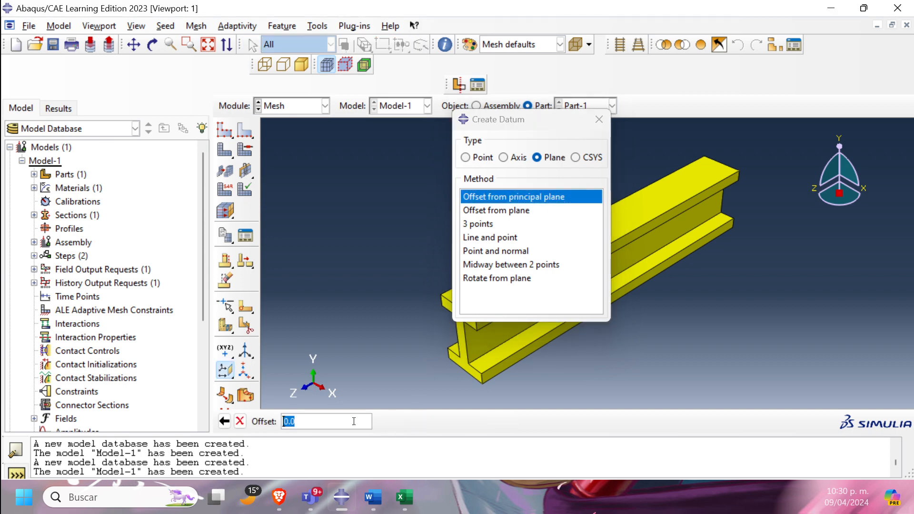
{"action": "type", "text": "1"}
{"action": "key", "text": "Return"}
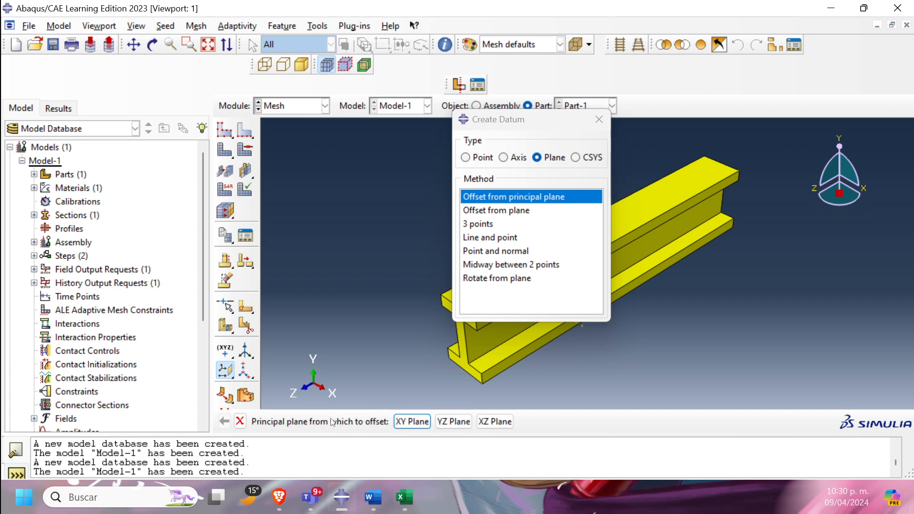
{"action": "left_click", "coordinate": [599, 119]}
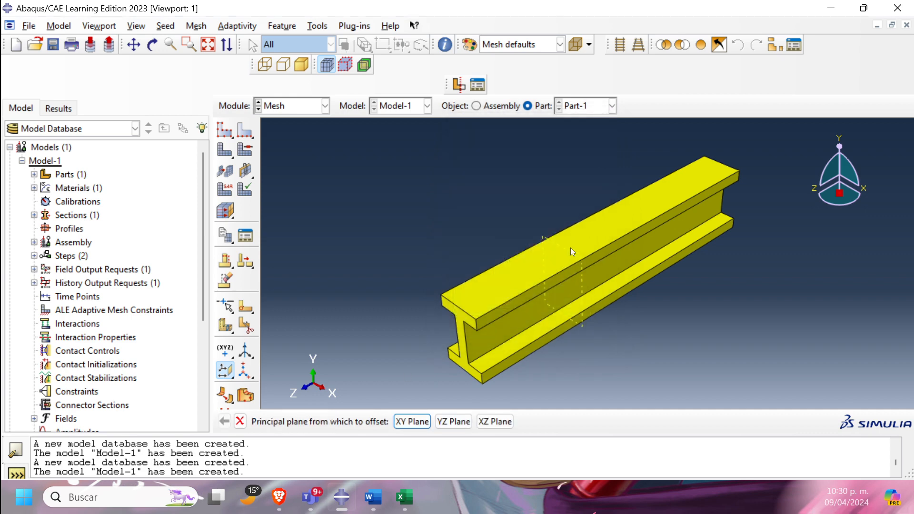
Partition the top face of the beam's upper flange using the datum plane
{"action": "left_click", "coordinate": [318, 27]}
{"action": "left_click", "coordinate": [339, 84]}
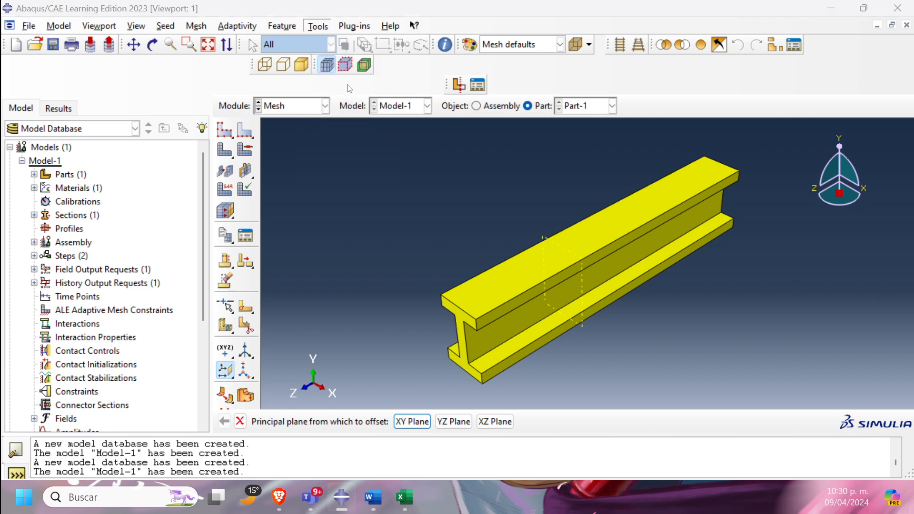
{"action": "left_click", "coordinate": [322, 140]}
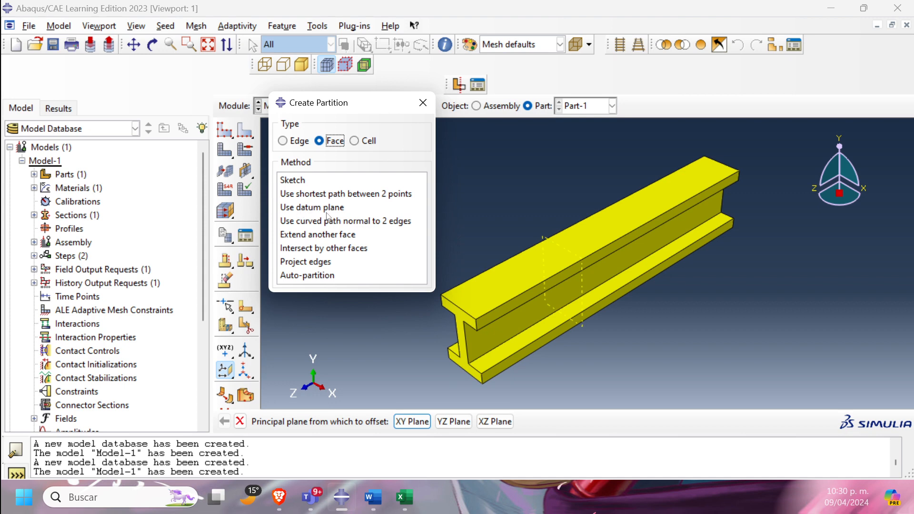
{"action": "left_click", "coordinate": [341, 209]}
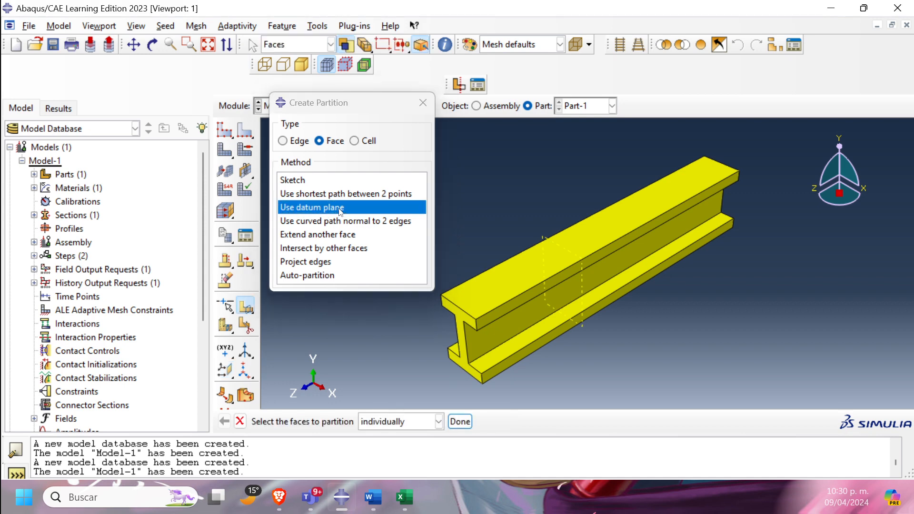
{"action": "left_click", "coordinate": [512, 273]}
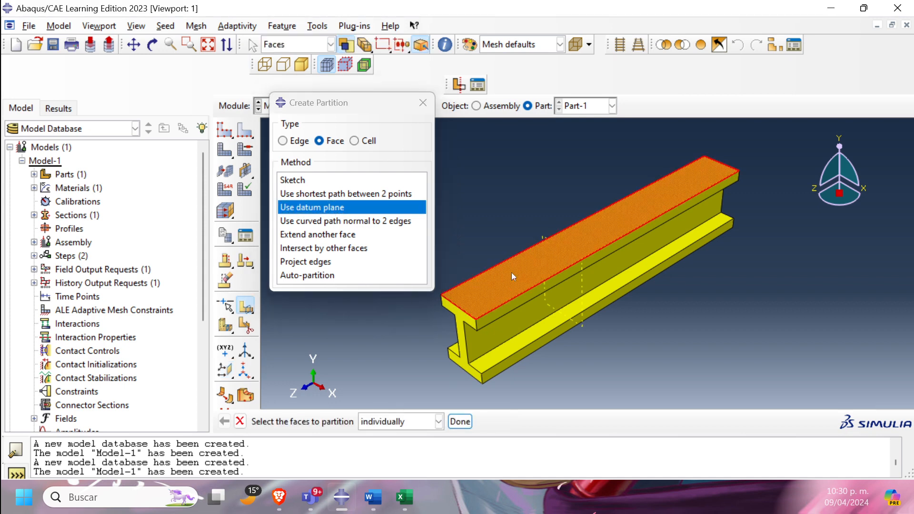
{"action": "left_click", "coordinate": [460, 421]}
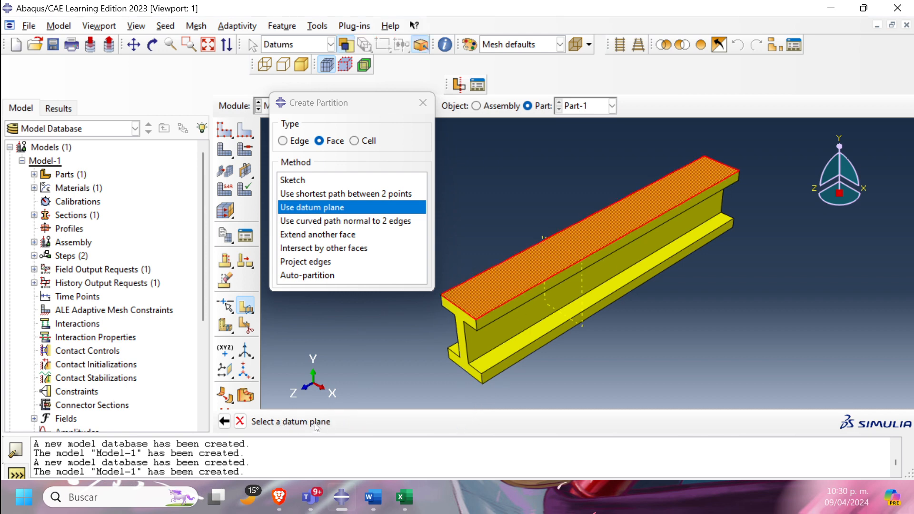
{"action": "left_click", "coordinate": [543, 238]}
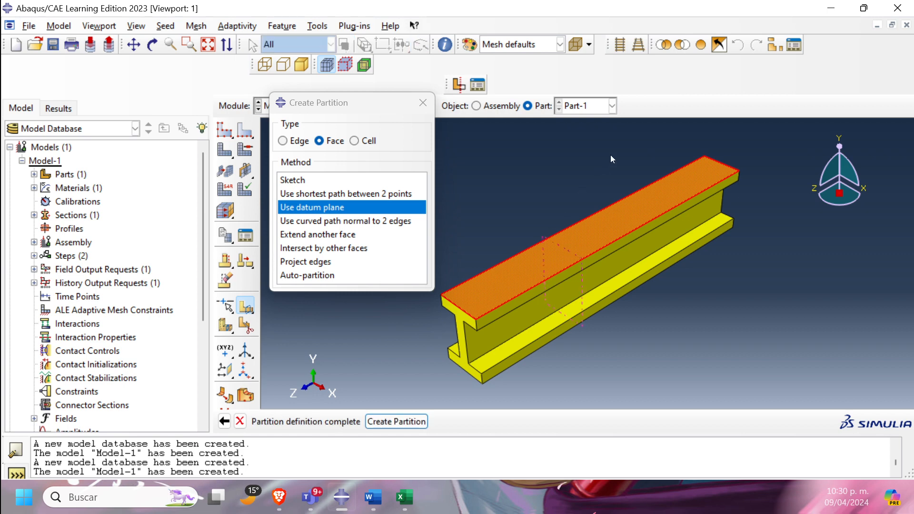
{"action": "left_click", "coordinate": [386, 421]}
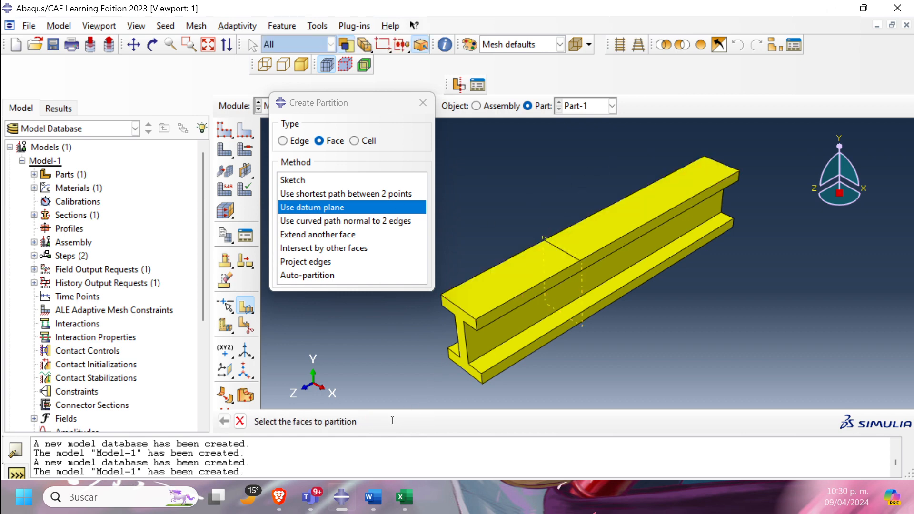
{"action": "left_click", "coordinate": [417, 108]}
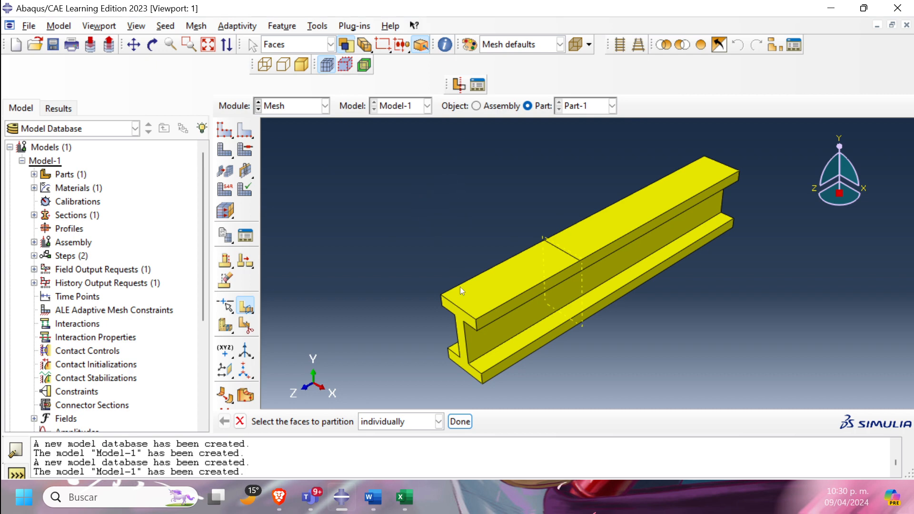
Begin a sketched face partition on the beam's front I-shaped end face, using an edge of the upper flange to orient the sketch
{"action": "scroll", "coordinate": [461, 333], "scroll_direction": "down", "scroll_amount": 3}
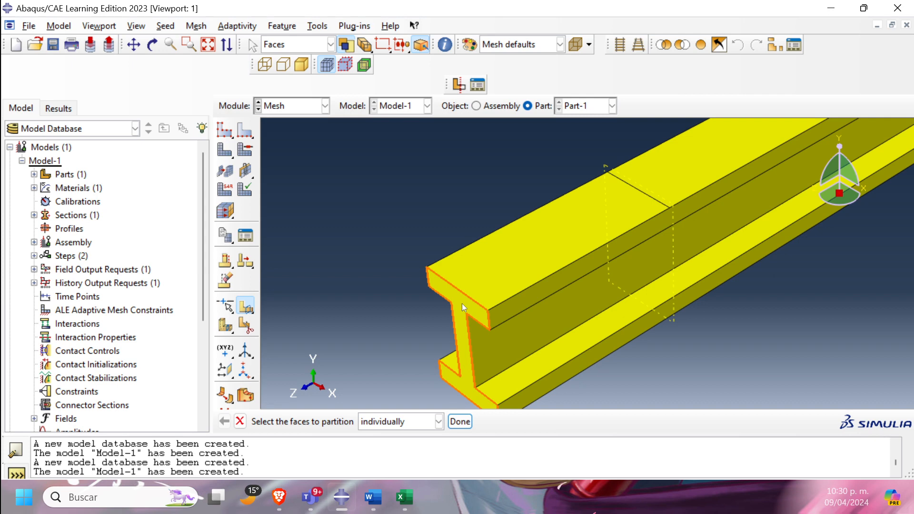
{"action": "scroll", "coordinate": [461, 304], "scroll_direction": "up", "scroll_amount": 2}
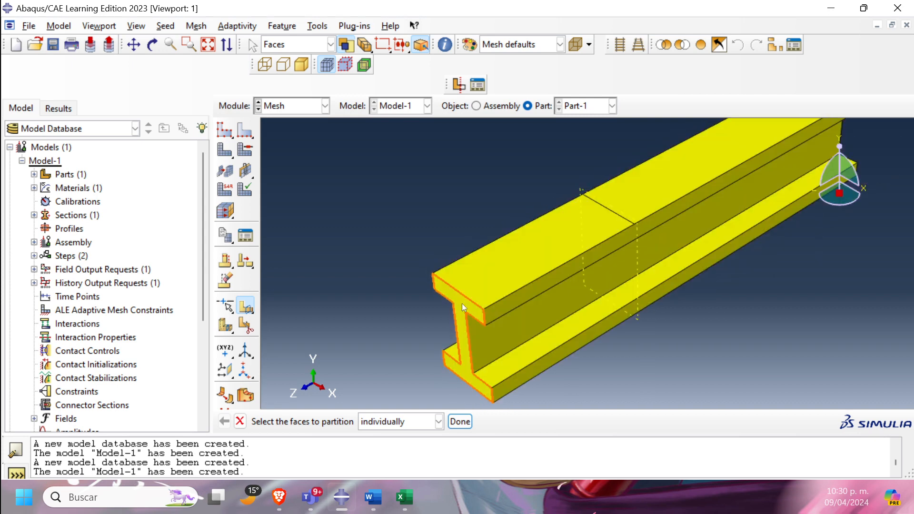
{"action": "scroll", "coordinate": [462, 304], "scroll_direction": "up", "scroll_amount": 1}
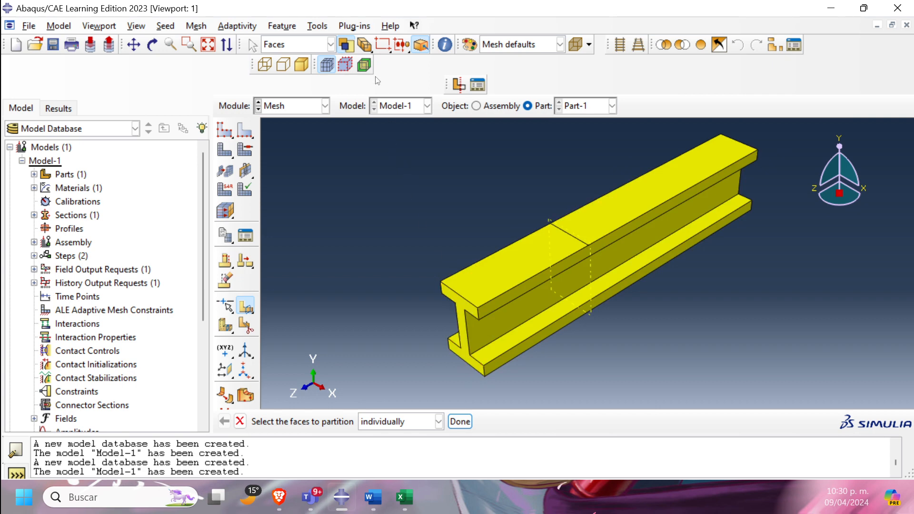
{"action": "left_click", "coordinate": [317, 26]}
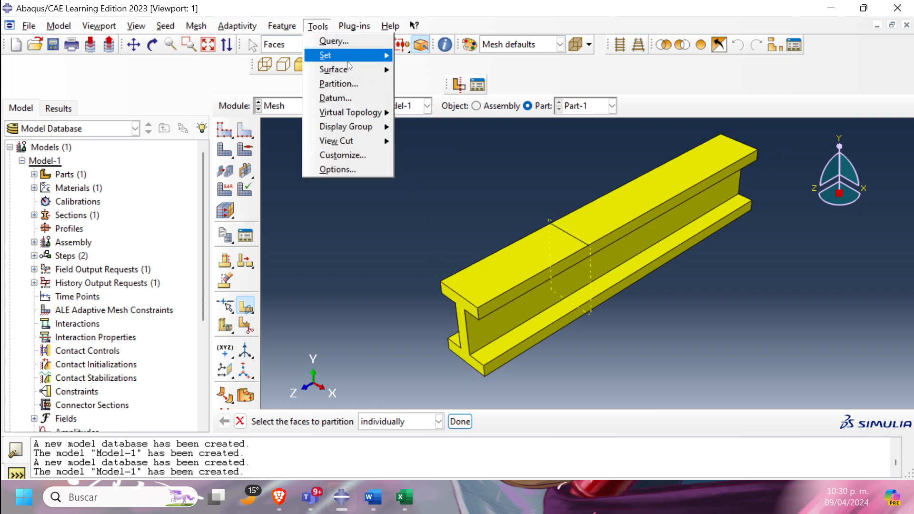
{"action": "left_click", "coordinate": [350, 85]}
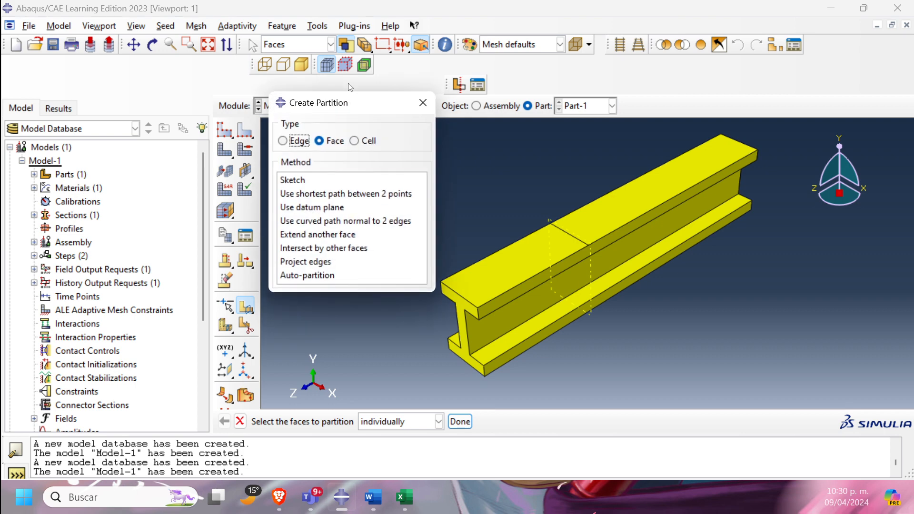
{"action": "left_click", "coordinate": [302, 181]}
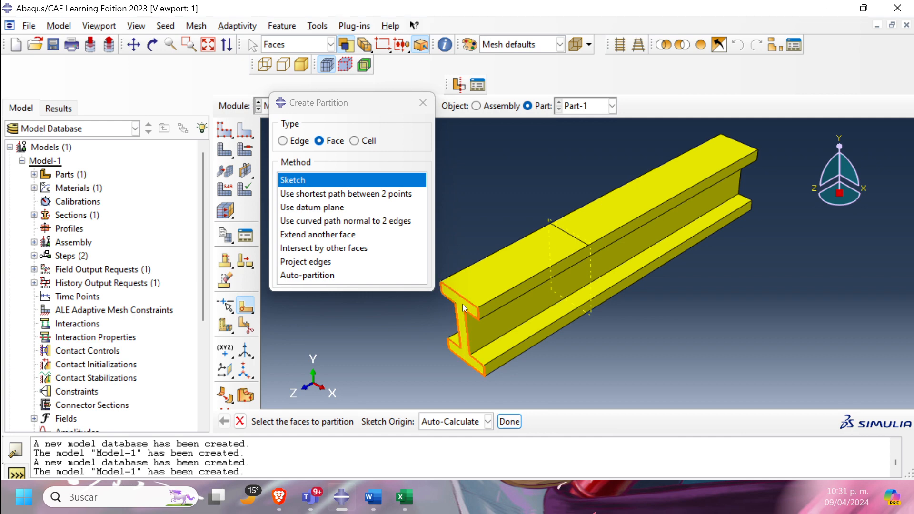
{"action": "left_click", "coordinate": [450, 377]}
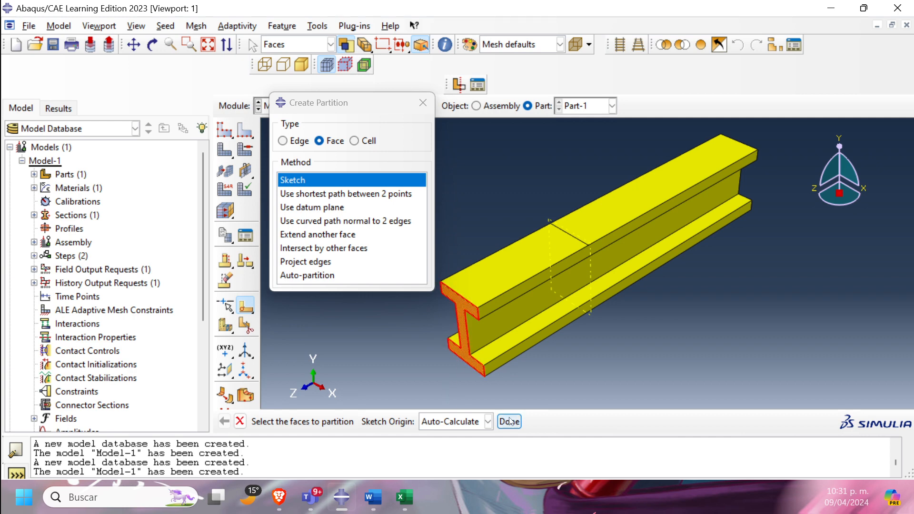
{"action": "left_click", "coordinate": [509, 422]}
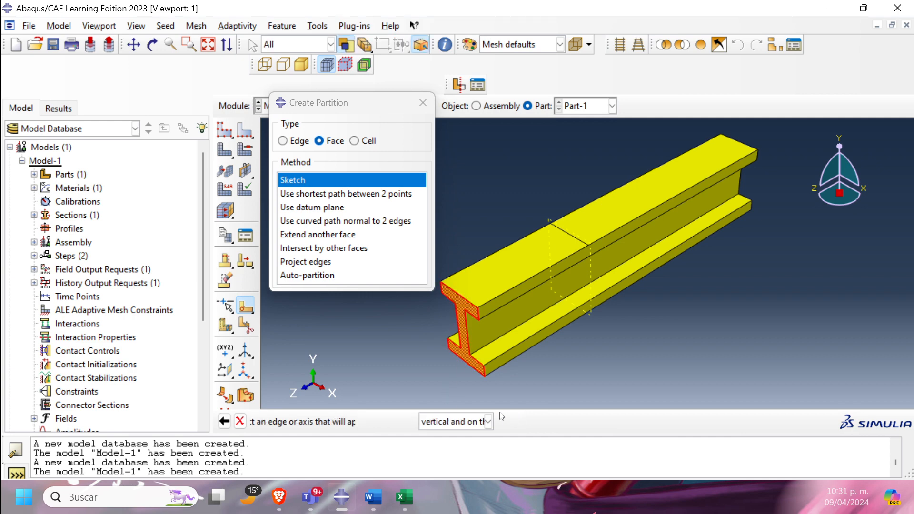
{"action": "left_click", "coordinate": [448, 298]}
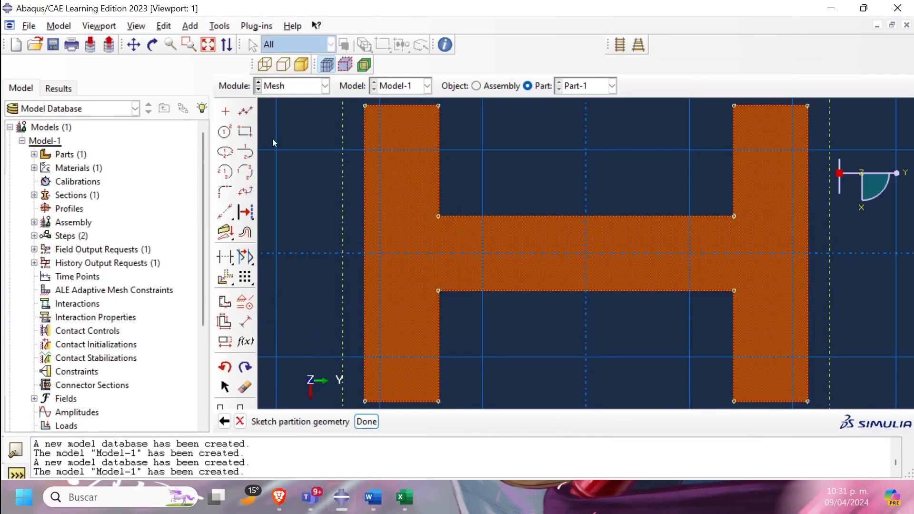
Sketch two lines across the web's ends, joining the inner corners at each flange, and complete the face partition sketch
{"action": "left_click", "coordinate": [246, 111]}
{"action": "left_click", "coordinate": [438, 216]}
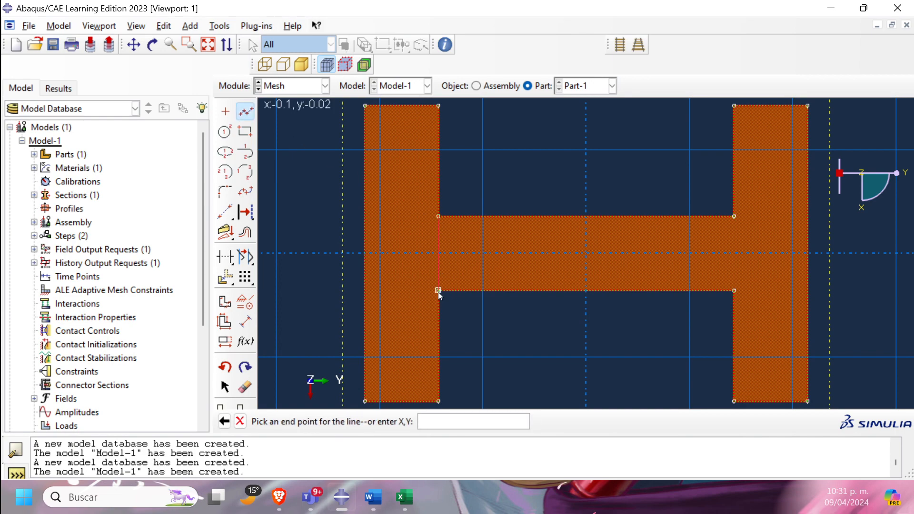
{"action": "left_click", "coordinate": [438, 291]}
{"action": "middle_click", "coordinate": [477, 329]}
{"action": "left_click", "coordinate": [247, 111]}
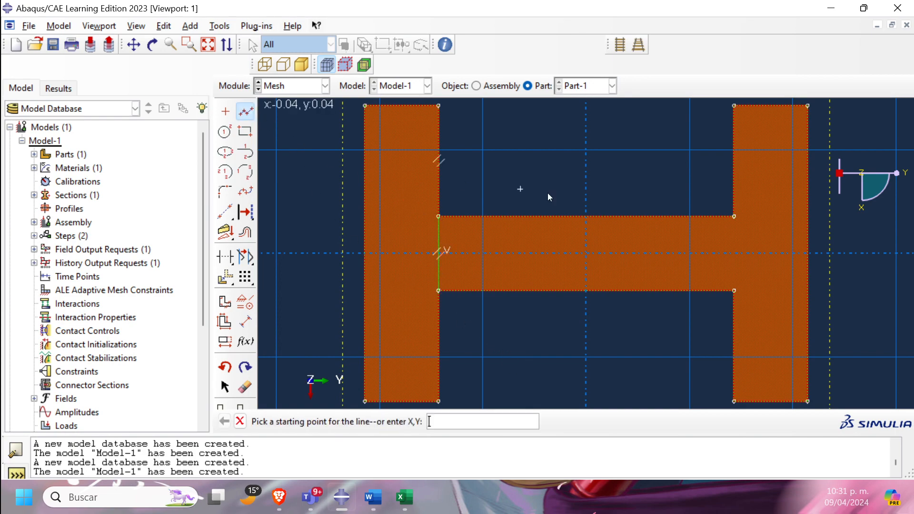
{"action": "left_click", "coordinate": [734, 216]}
{"action": "left_click", "coordinate": [734, 291]}
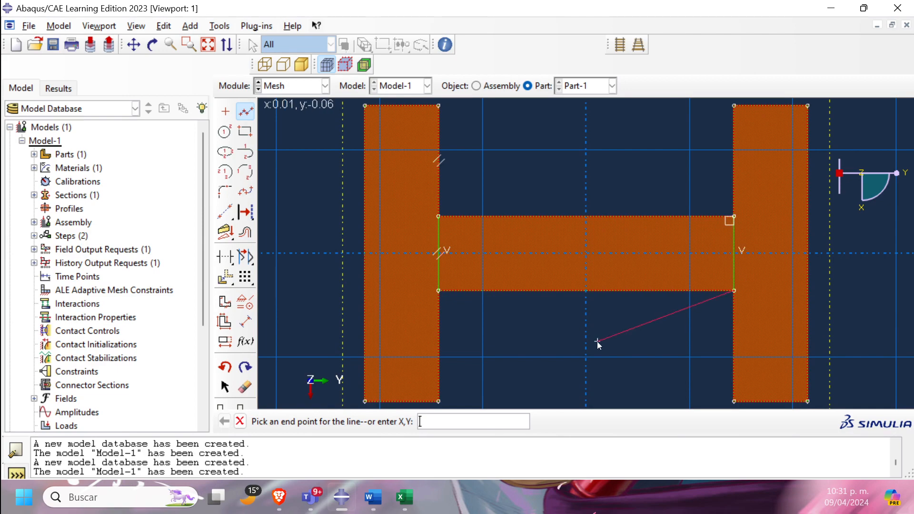
{"action": "middle_click", "coordinate": [597, 341]}
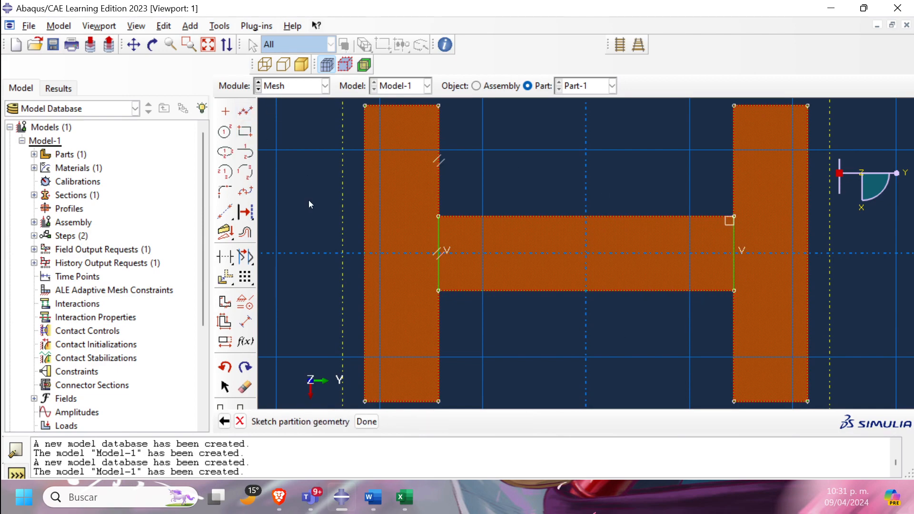
{"action": "left_click", "coordinate": [366, 421]}
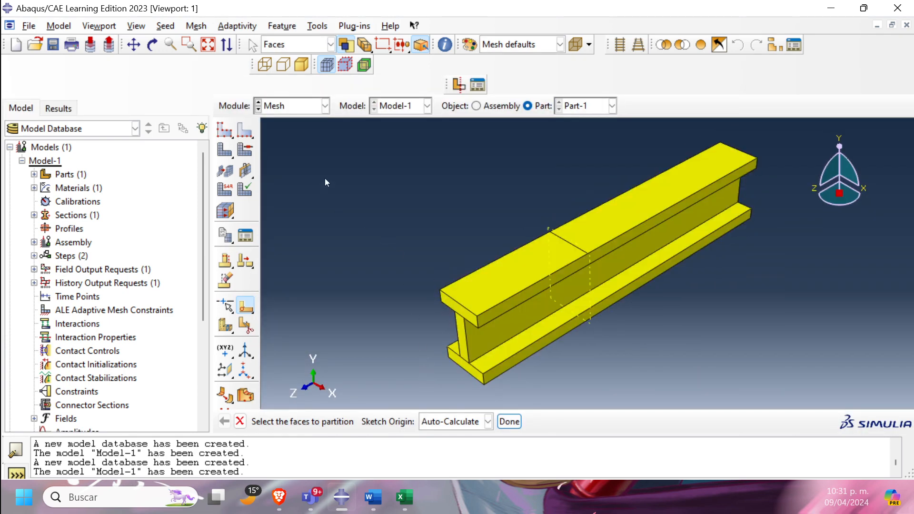
Seed the part with the approximate global size of 0.05 given in the Word problem statement, and mesh the part
{"action": "left_click", "coordinate": [225, 129]}
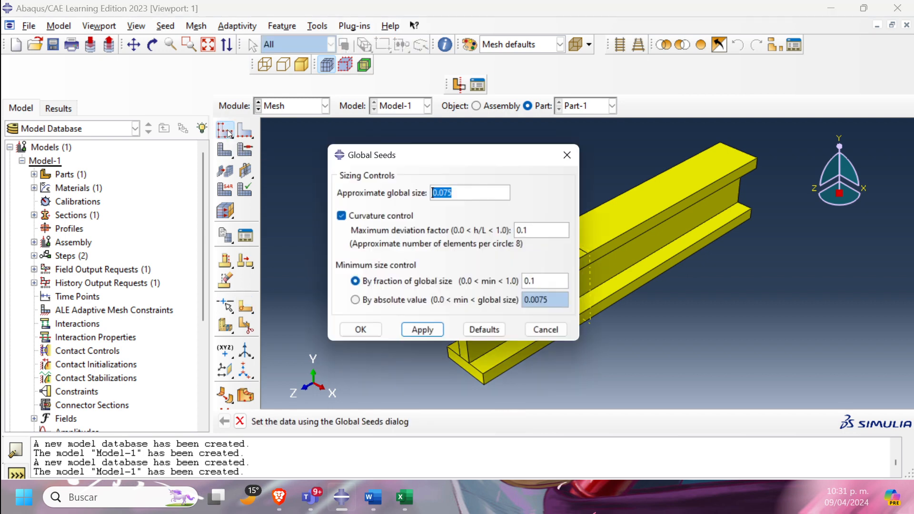
{"action": "left_click", "coordinate": [383, 495]}
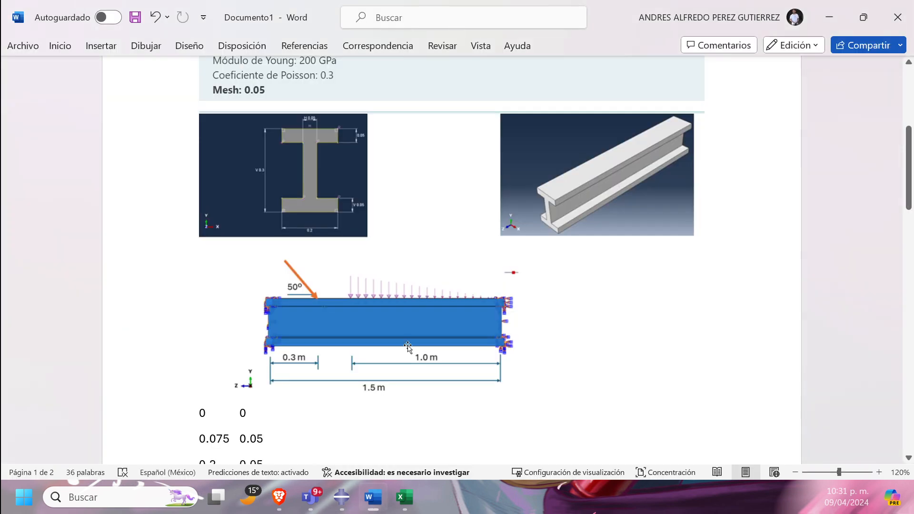
{"action": "scroll", "coordinate": [425, 271], "scroll_direction": "up", "scroll_amount": 5}
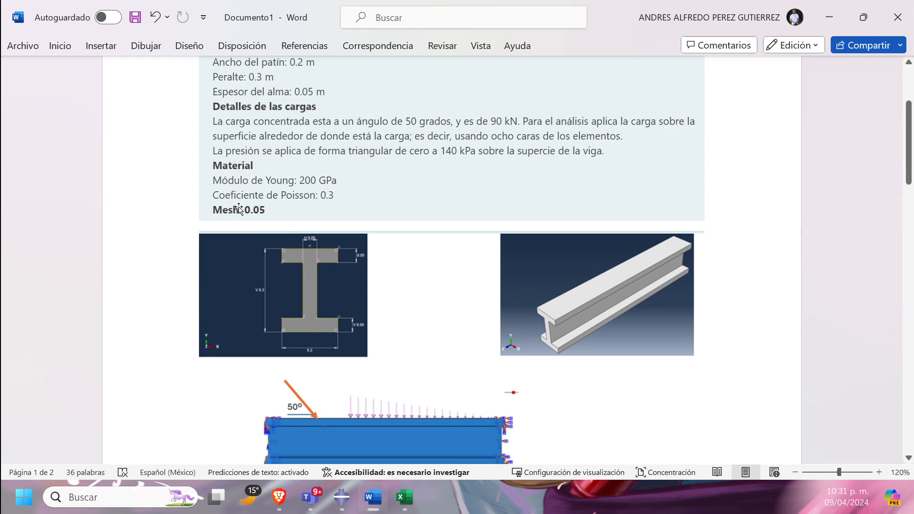
{"action": "left_click", "coordinate": [342, 497]}
{"action": "type", "text": "0.05"}
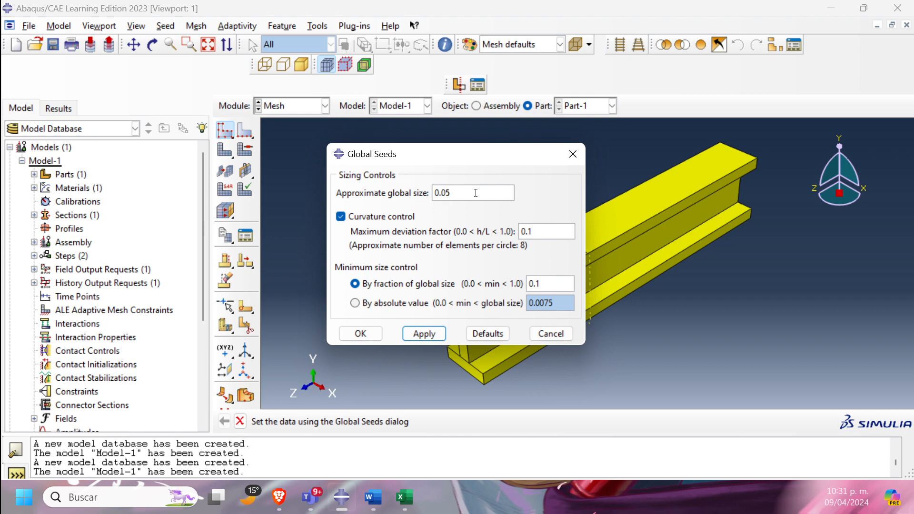
{"action": "left_click", "coordinate": [424, 333]}
{"action": "left_click", "coordinate": [365, 334]}
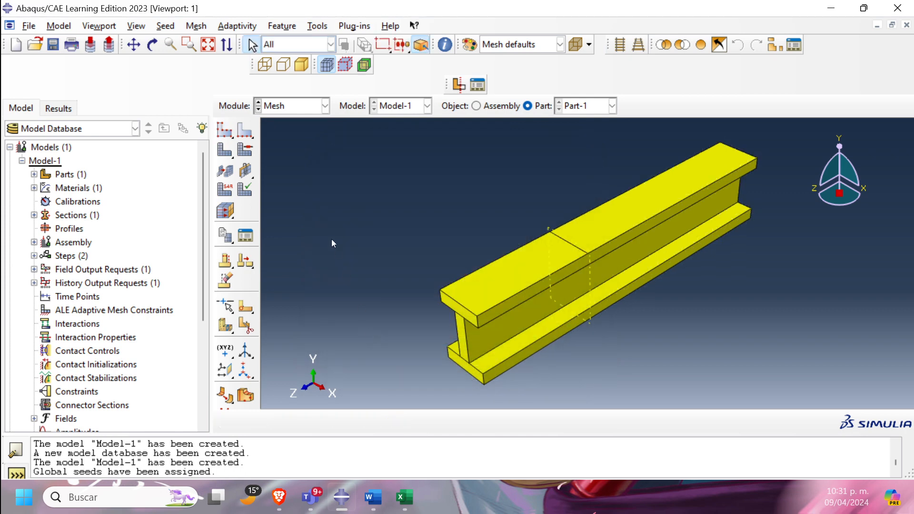
{"action": "left_click", "coordinate": [227, 150]}
{"action": "left_click", "coordinate": [343, 420]}
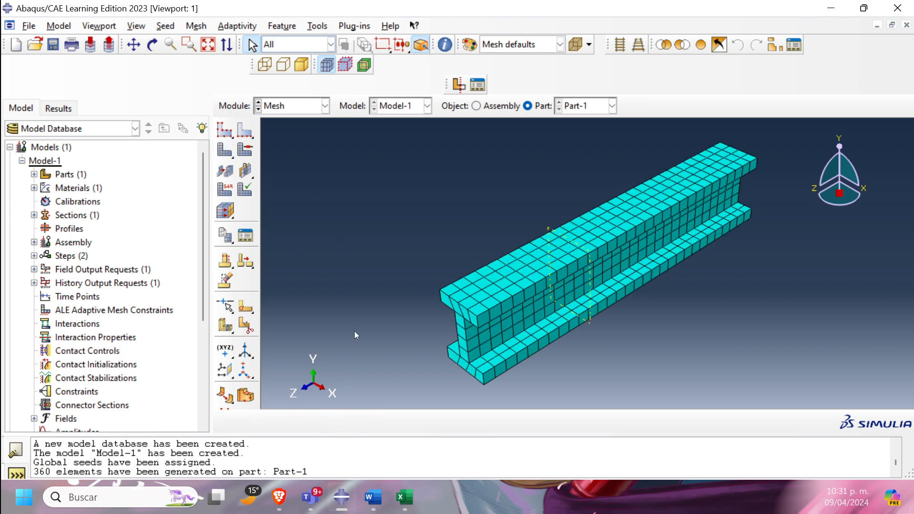
Assign the Standard, linear 3D Stress element type to the entire meshed beam
{"action": "left_click_drag", "start_coordinate": [365, 159], "coordinate": [804, 360]}
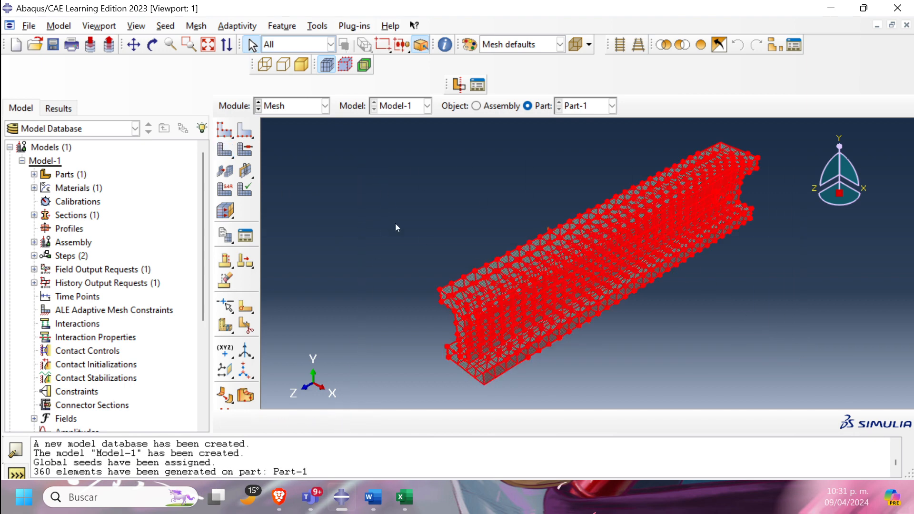
{"action": "left_click", "coordinate": [228, 192]}
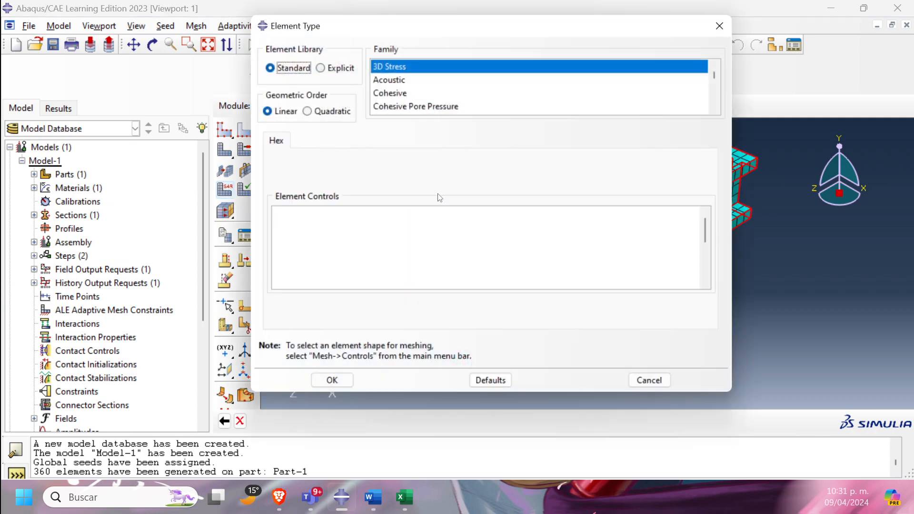
{"action": "key", "text": "Return"}
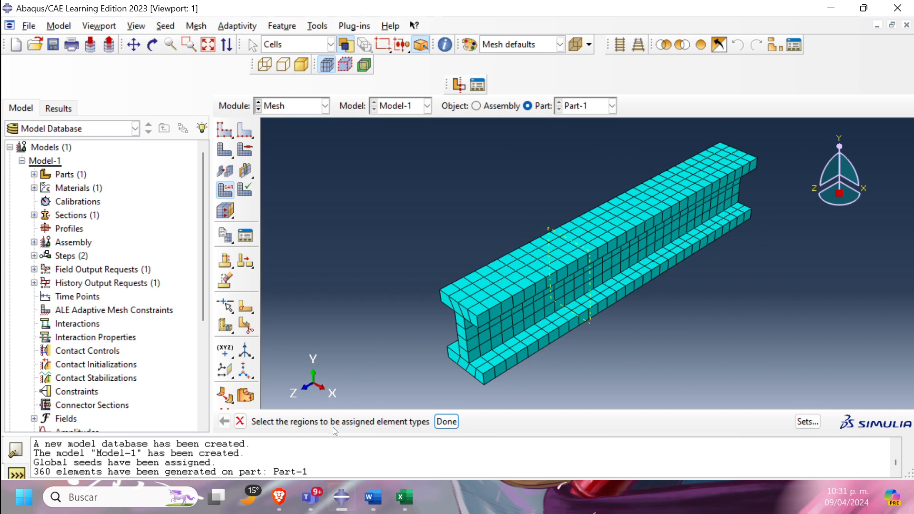
{"action": "left_click", "coordinate": [447, 422]}
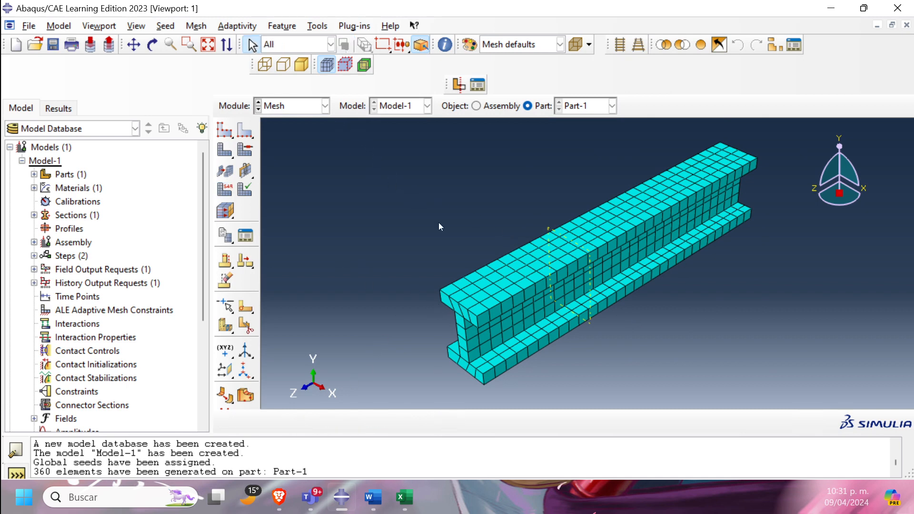
In the Load module, create a mechanical pressure load in Step-1 on the longer partitioned section of the upper flange's top face
{"action": "scroll", "coordinate": [481, 341], "scroll_direction": "down", "scroll_amount": 1}
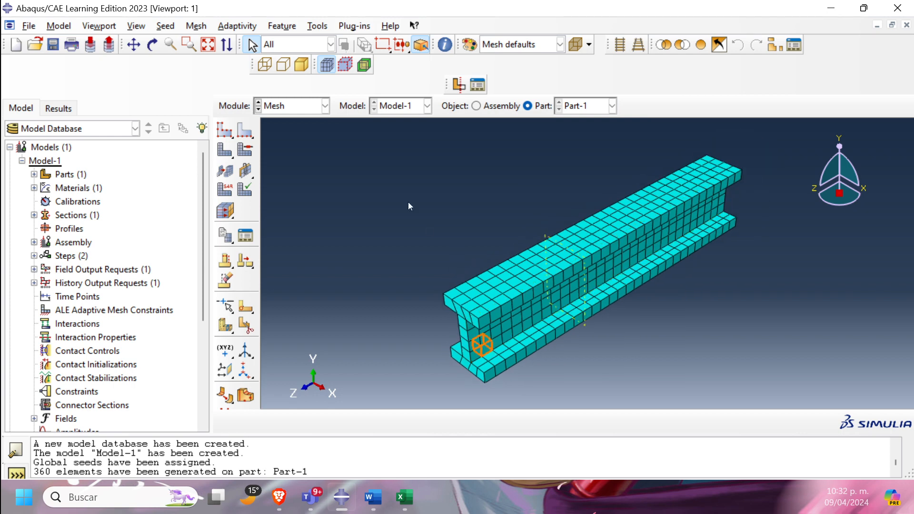
{"action": "left_click", "coordinate": [305, 107]}
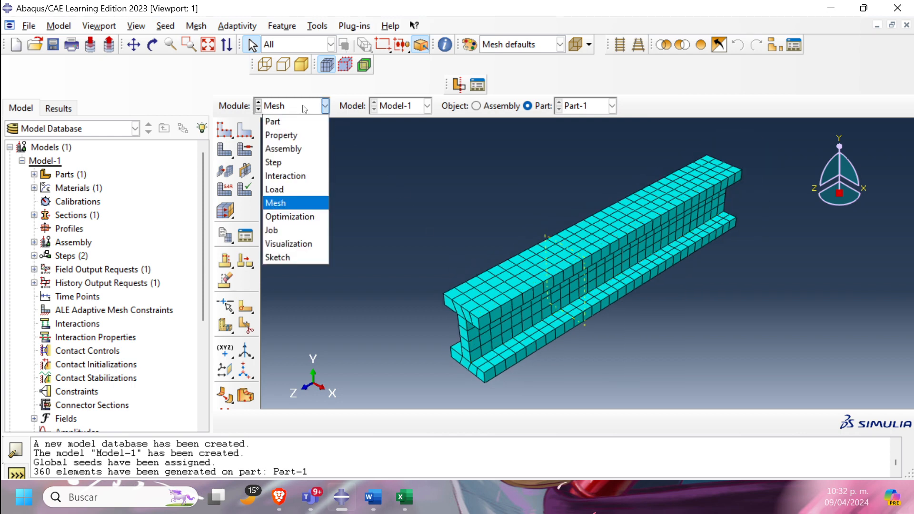
{"action": "left_click", "coordinate": [301, 190]}
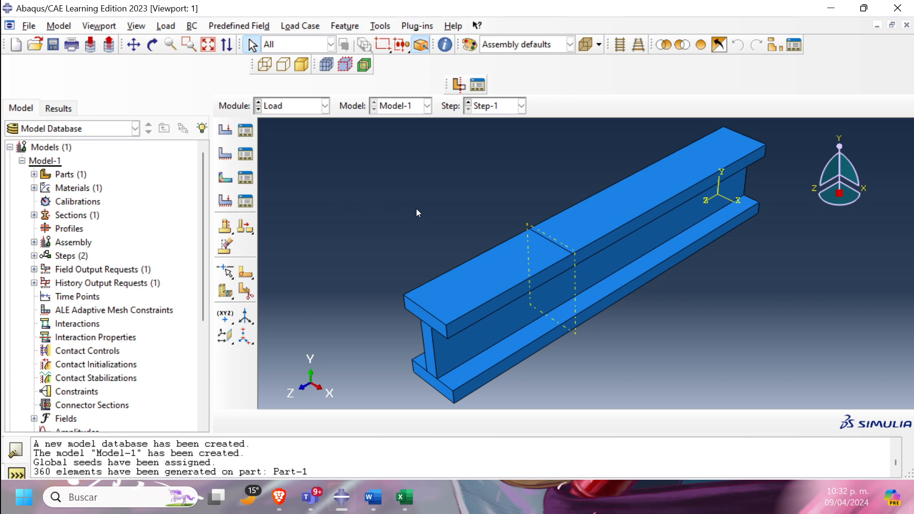
{"action": "scroll", "coordinate": [359, 305], "scroll_direction": "down", "scroll_amount": 1}
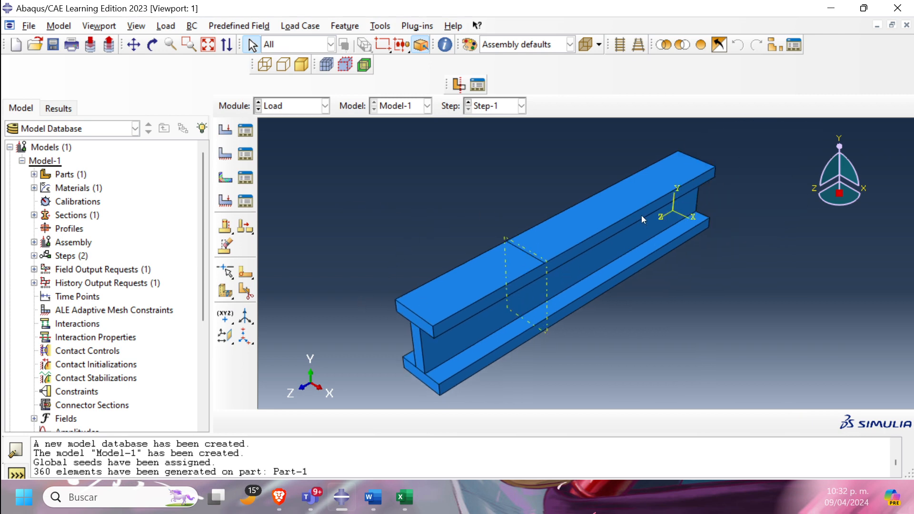
{"action": "scroll", "coordinate": [638, 192], "scroll_direction": "up", "scroll_amount": 2}
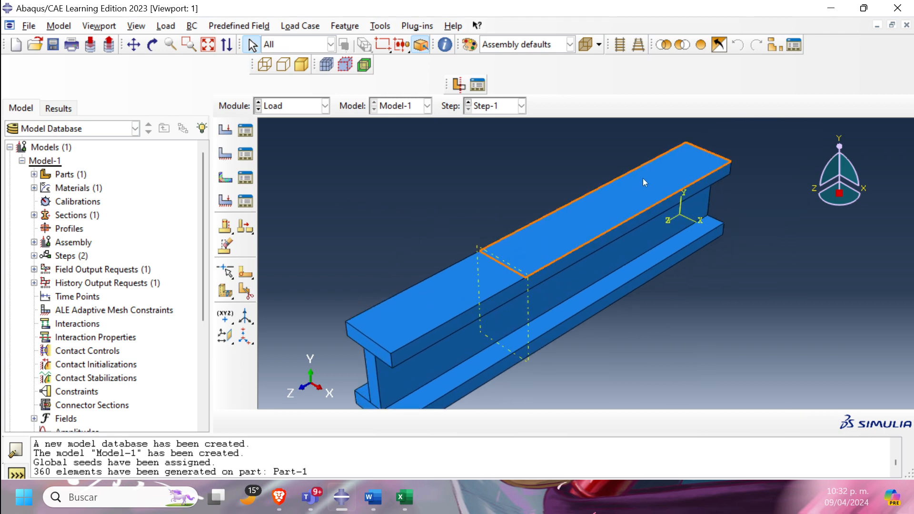
{"action": "left_click", "coordinate": [225, 132]}
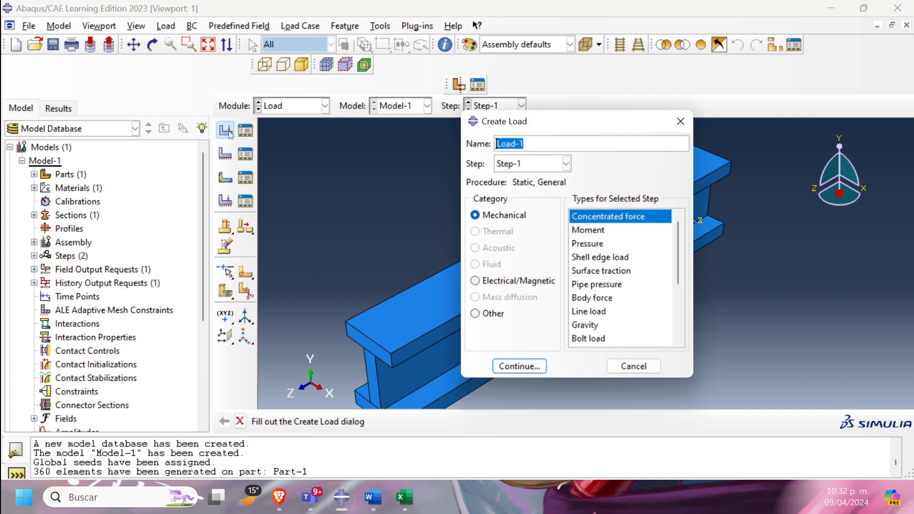
{"action": "left_click", "coordinate": [526, 144]}
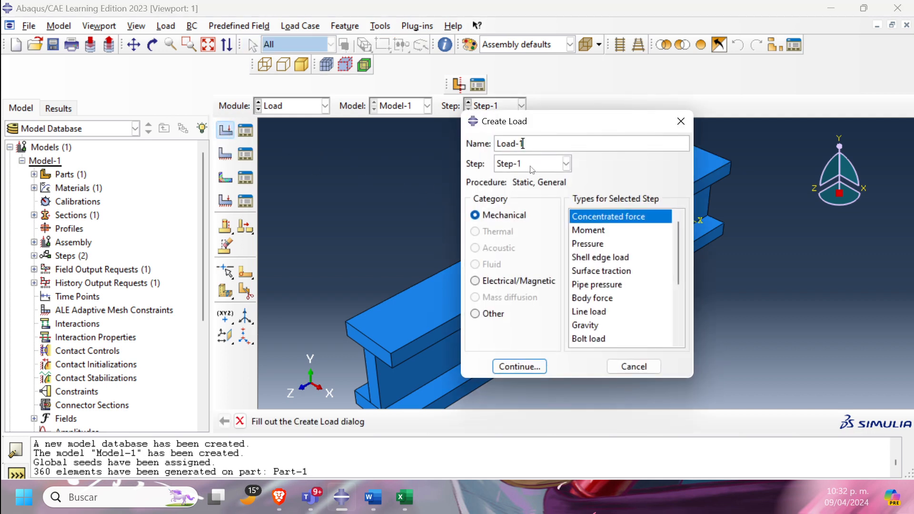
{"action": "left_click", "coordinate": [594, 245]}
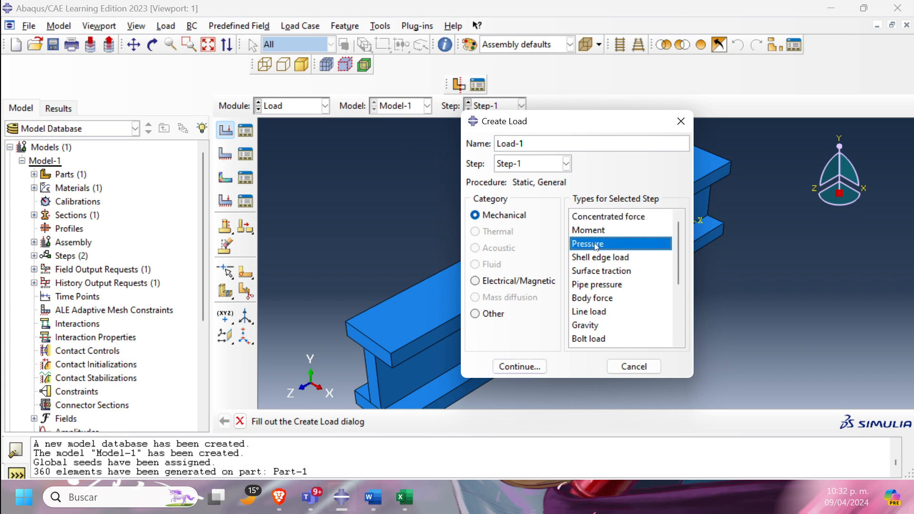
{"action": "left_click", "coordinate": [532, 370]}
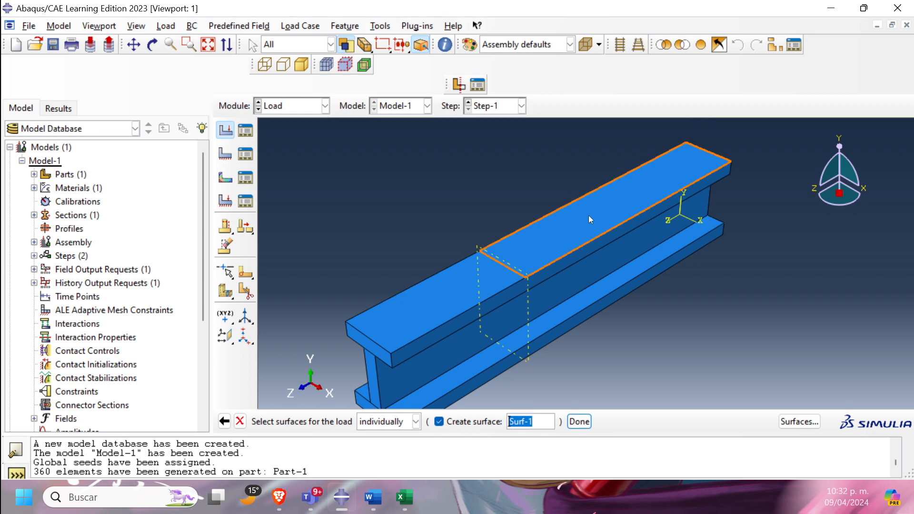
{"action": "left_click", "coordinate": [589, 215]}
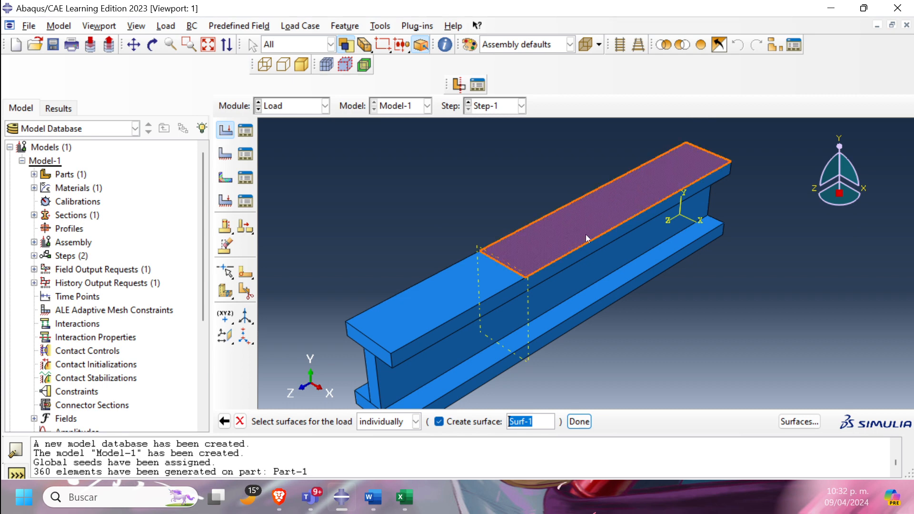
{"action": "left_click", "coordinate": [579, 421]}
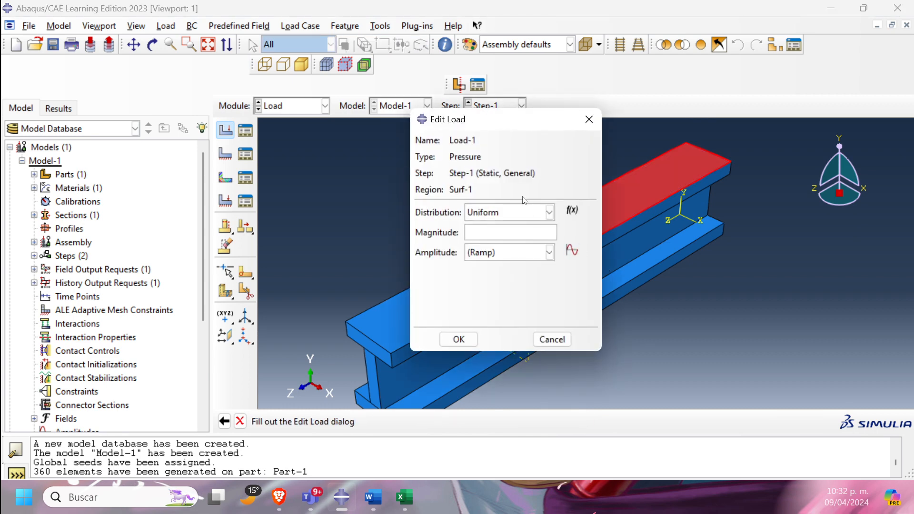
{"action": "left_click_drag", "start_coordinate": [507, 124], "coordinate": [659, 127]}
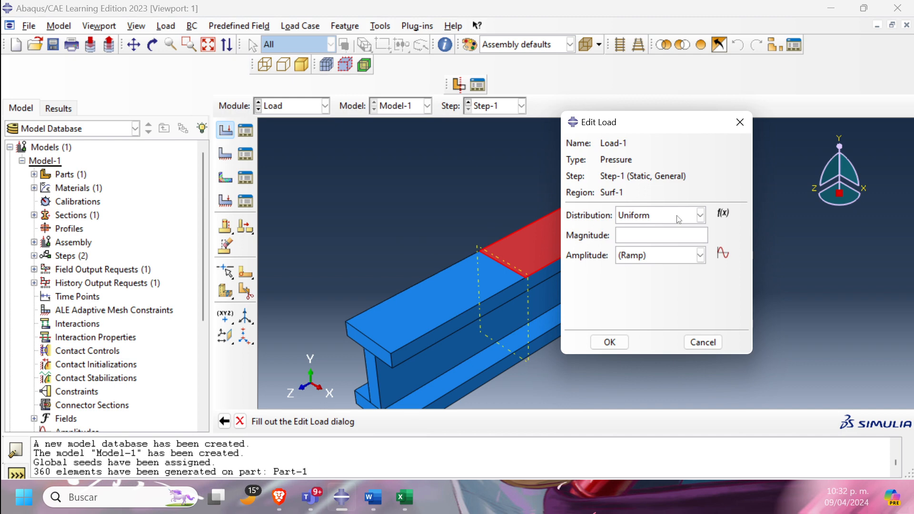
Define an expression field for the load with the expression 140 * Z, taking the pressure value from the Word problem statement
{"action": "left_click", "coordinate": [724, 214]}
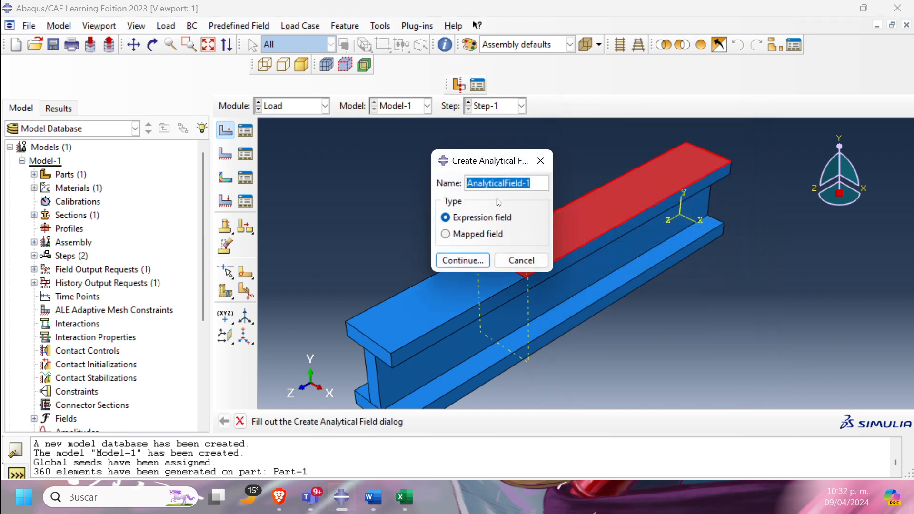
{"action": "left_click", "coordinate": [463, 261]}
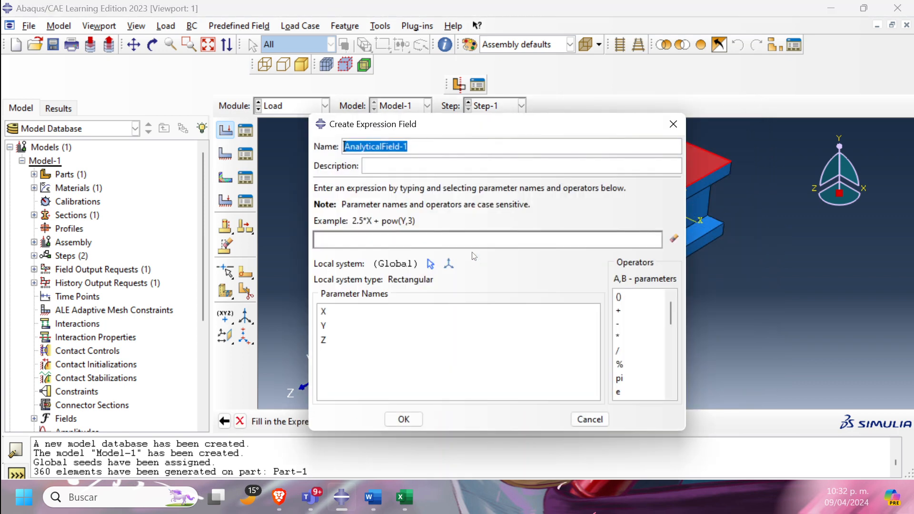
{"action": "left_click_drag", "start_coordinate": [442, 131], "coordinate": [625, 107]}
{"action": "left_click", "coordinate": [606, 132]}
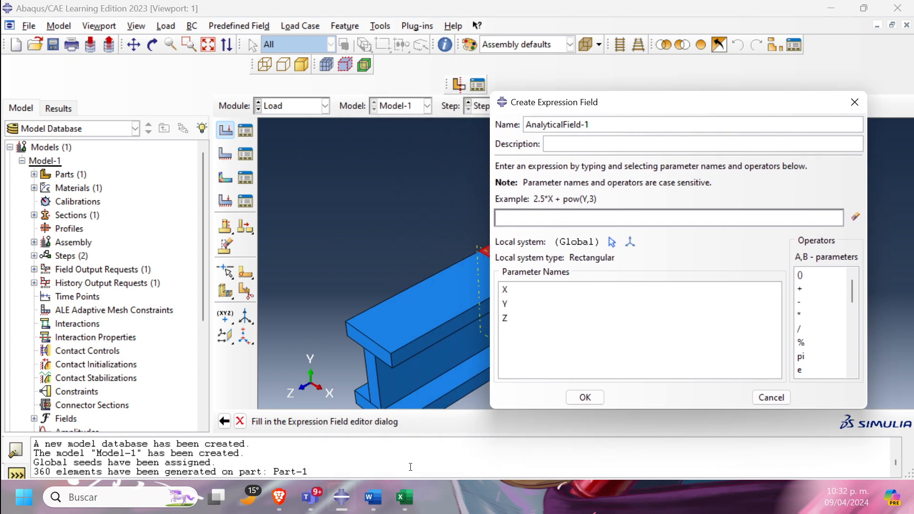
{"action": "left_click_drag", "start_coordinate": [598, 102], "coordinate": [574, 89]}
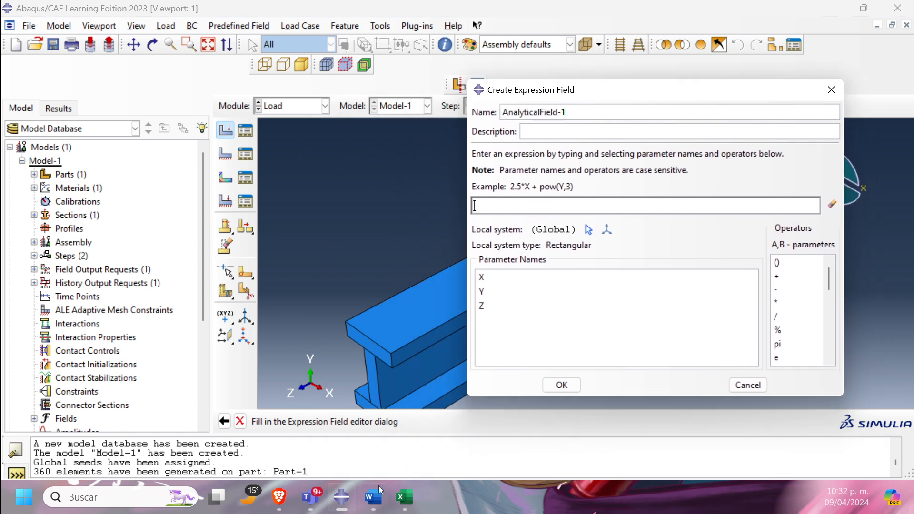
{"action": "left_click", "coordinate": [373, 497]}
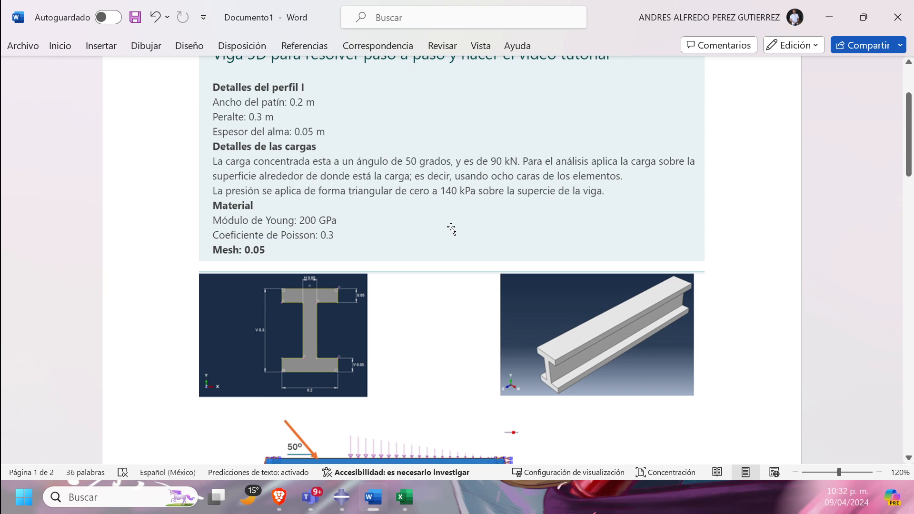
{"action": "left_click", "coordinate": [342, 497]}
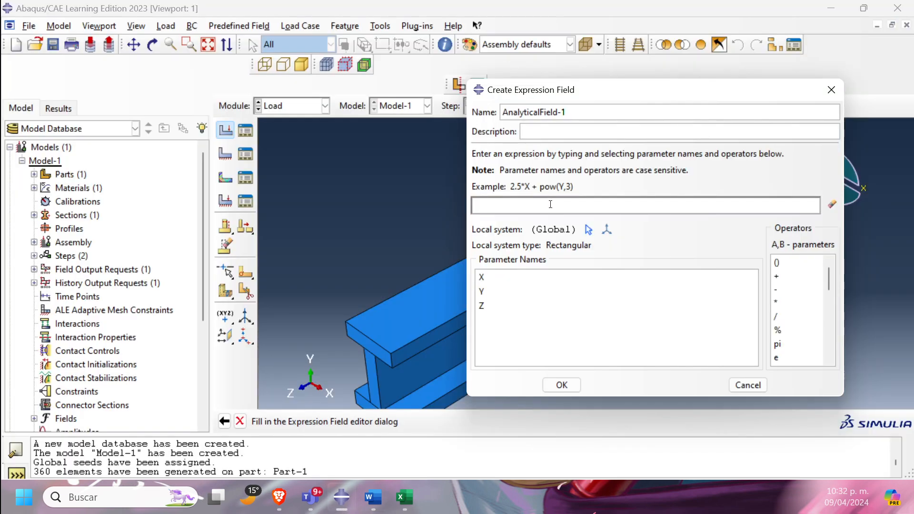
{"action": "type", "text": "140 *"}
{"action": "left_click", "coordinate": [482, 306]}
{"action": "left_click_drag", "start_coordinate": [587, 98], "coordinate": [871, 72]}
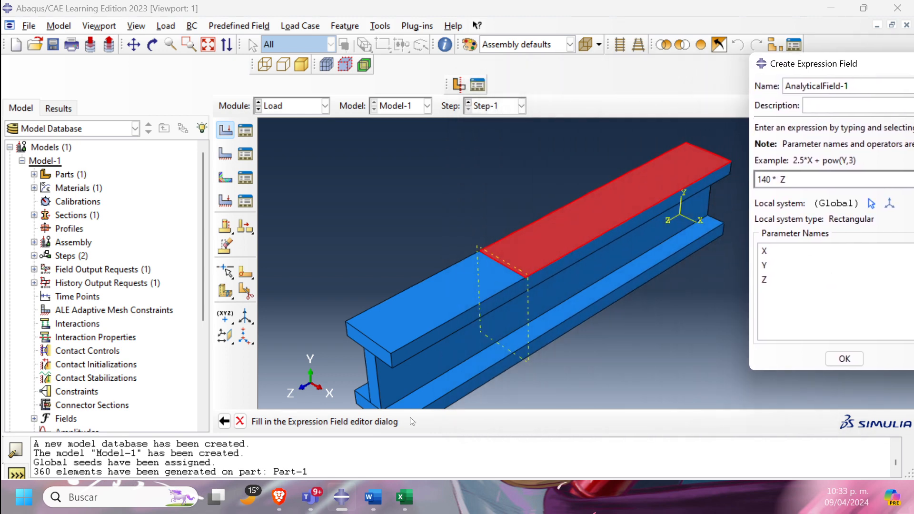
Check the field expression against the load diagram, pressure graph and equation in the Word document, and return to Abaqus/CAE
{"action": "left_click", "coordinate": [373, 500]}
{"action": "scroll", "coordinate": [407, 334], "scroll_direction": "down", "scroll_amount": 3}
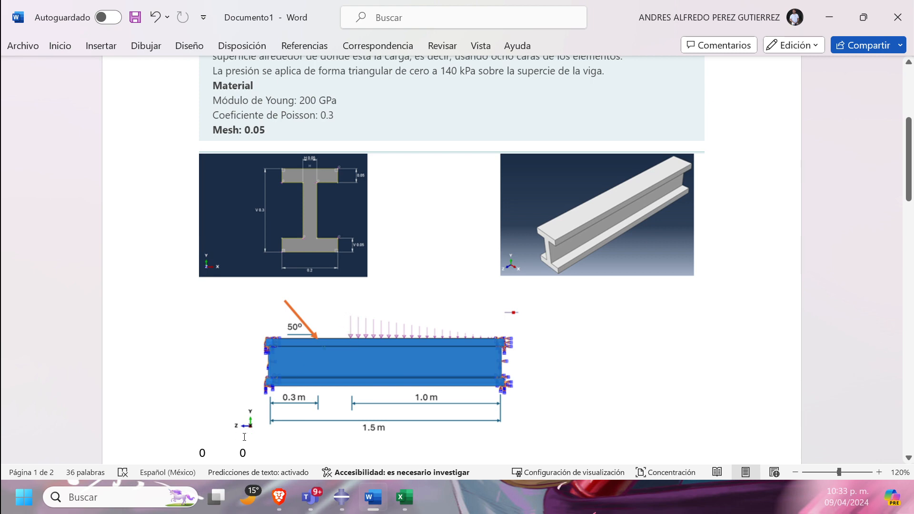
{"action": "left_click", "coordinate": [341, 497]}
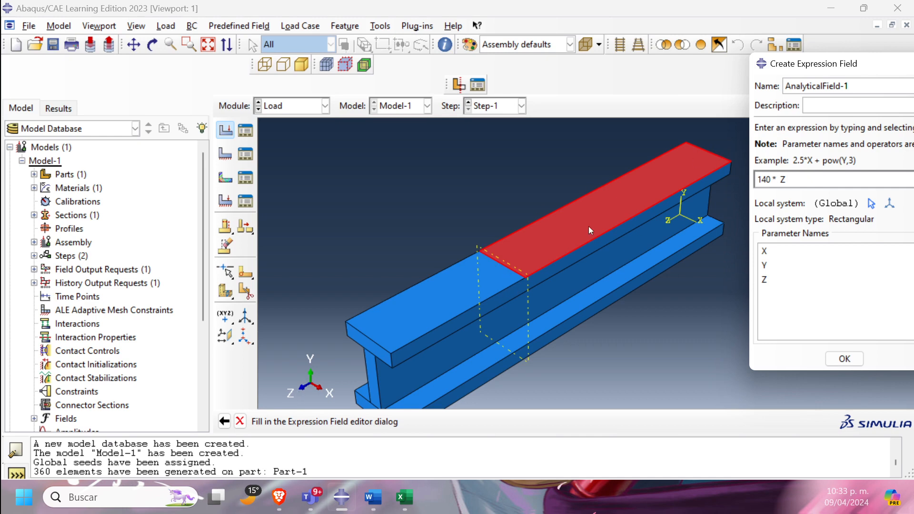
{"action": "left_click_drag", "start_coordinate": [818, 67], "coordinate": [472, 65]}
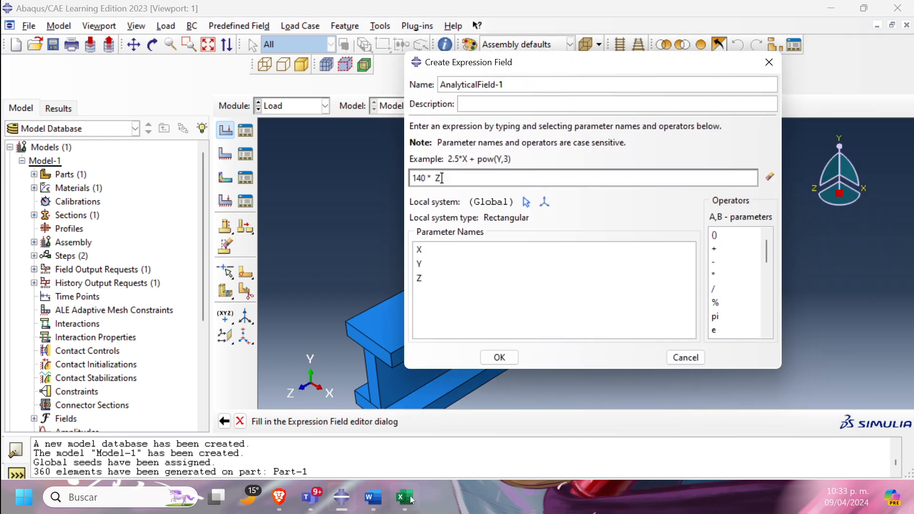
{"action": "left_click", "coordinate": [373, 497]}
{"action": "scroll", "coordinate": [476, 310], "scroll_direction": "down", "scroll_amount": 5}
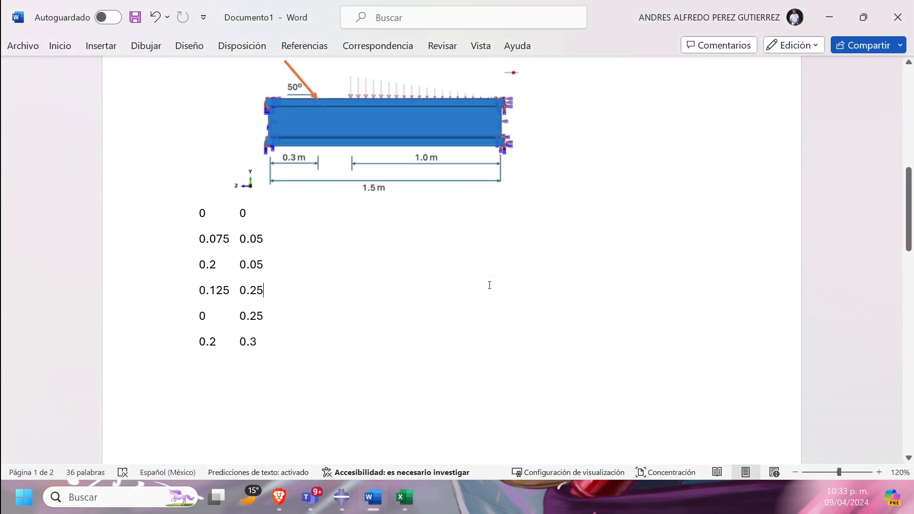
{"action": "scroll", "coordinate": [490, 285], "scroll_direction": "down", "scroll_amount": 10}
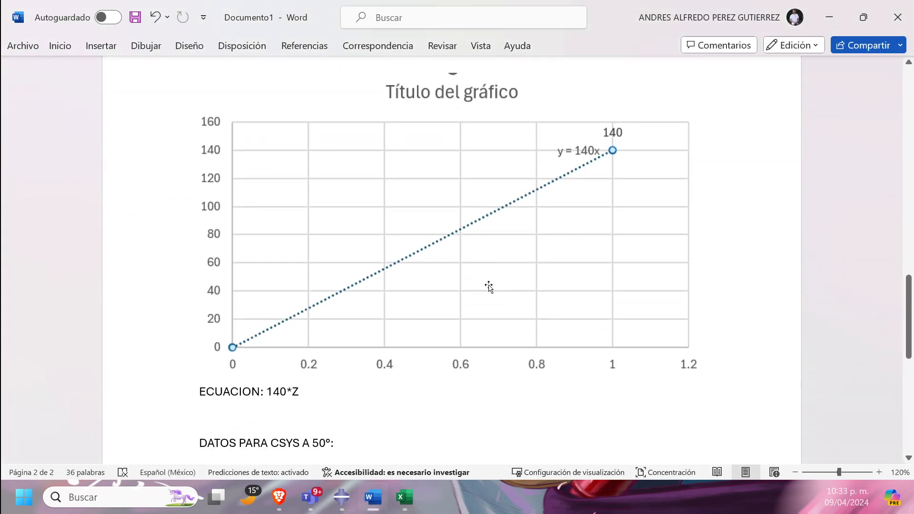
{"action": "scroll", "coordinate": [489, 286], "scroll_direction": "down", "scroll_amount": 1}
{"action": "scroll", "coordinate": [489, 286], "scroll_direction": "up", "scroll_amount": 1}
{"action": "left_click_drag", "start_coordinate": [268, 393], "coordinate": [300, 391]}
{"action": "left_click", "coordinate": [311, 391]}
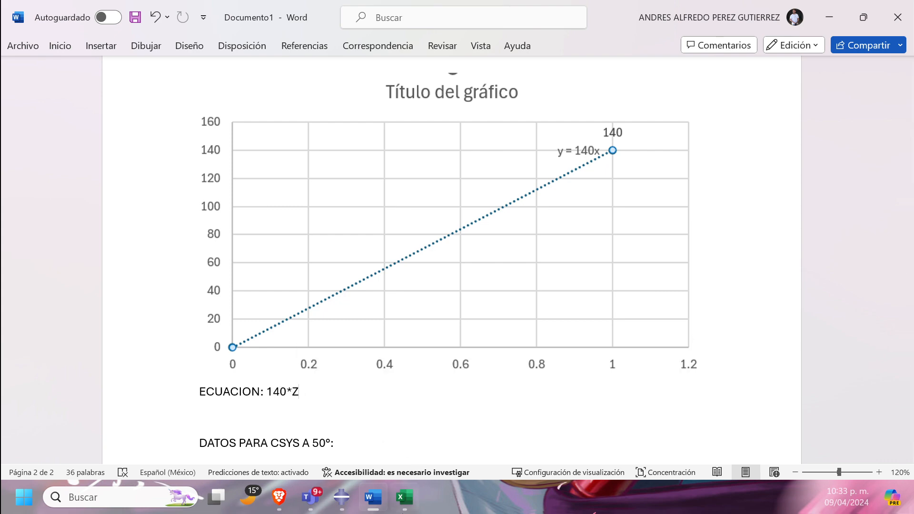
{"action": "left_click", "coordinate": [343, 498]}
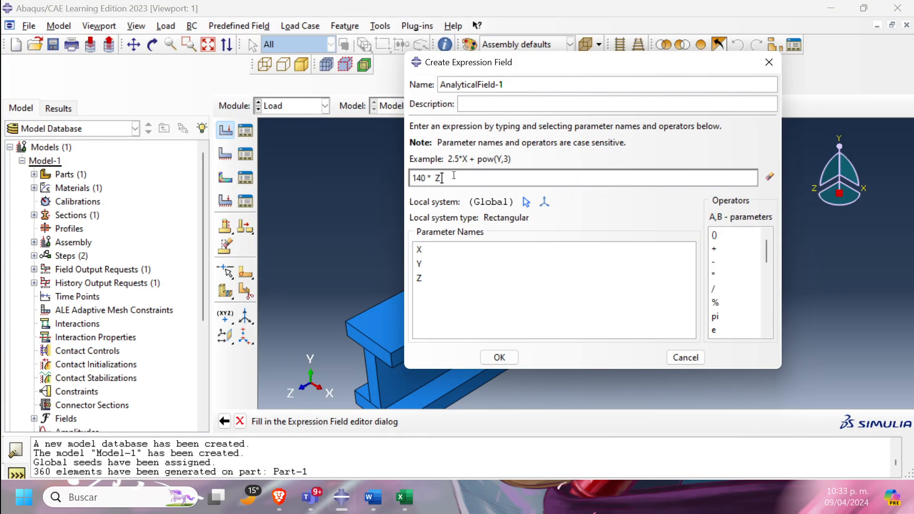
Save the expression field and apply it as the pressure load's distribution with a magnitude of 1000
{"action": "left_click", "coordinate": [500, 357]}
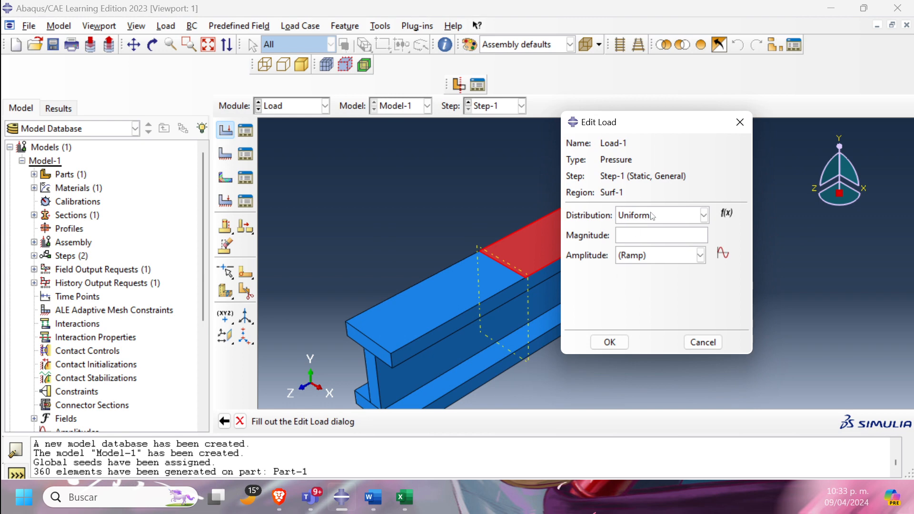
{"action": "left_click", "coordinate": [703, 217]}
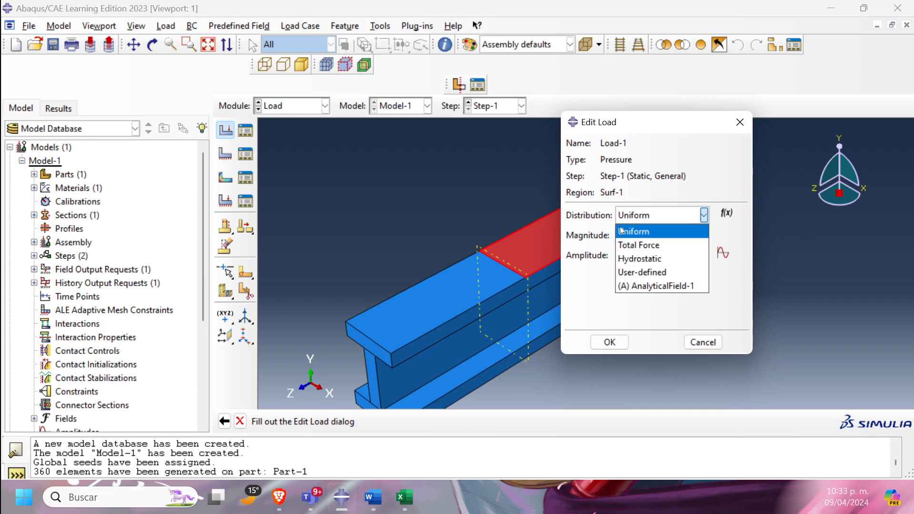
{"action": "left_click", "coordinate": [675, 287]}
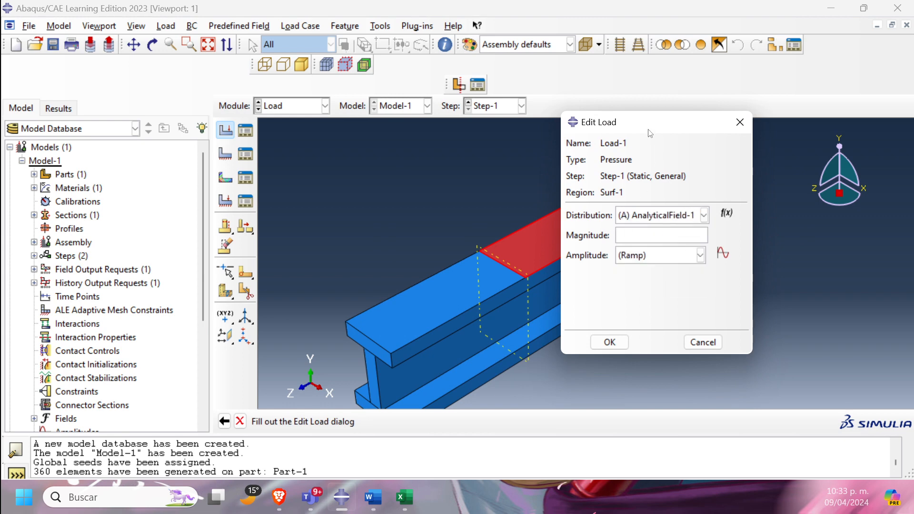
{"action": "left_click_drag", "start_coordinate": [650, 132], "coordinate": [684, 120]}
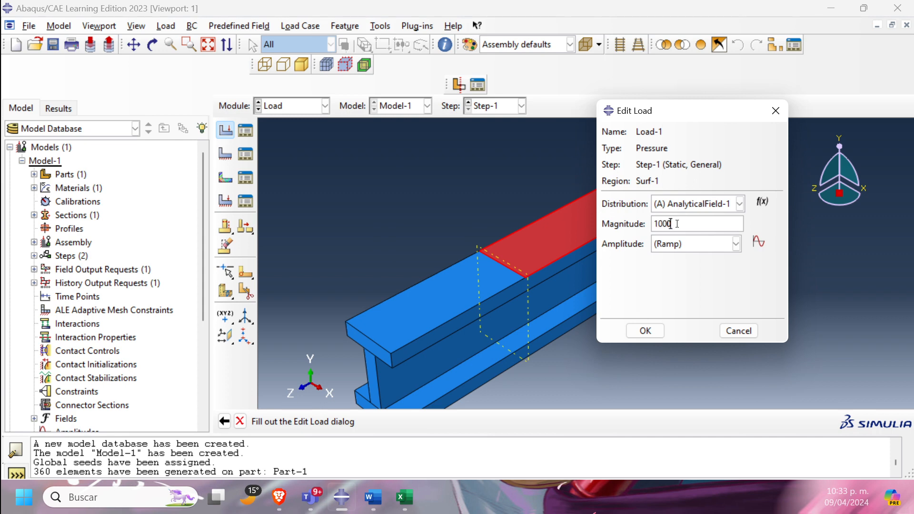
{"action": "left_click", "coordinate": [660, 332]}
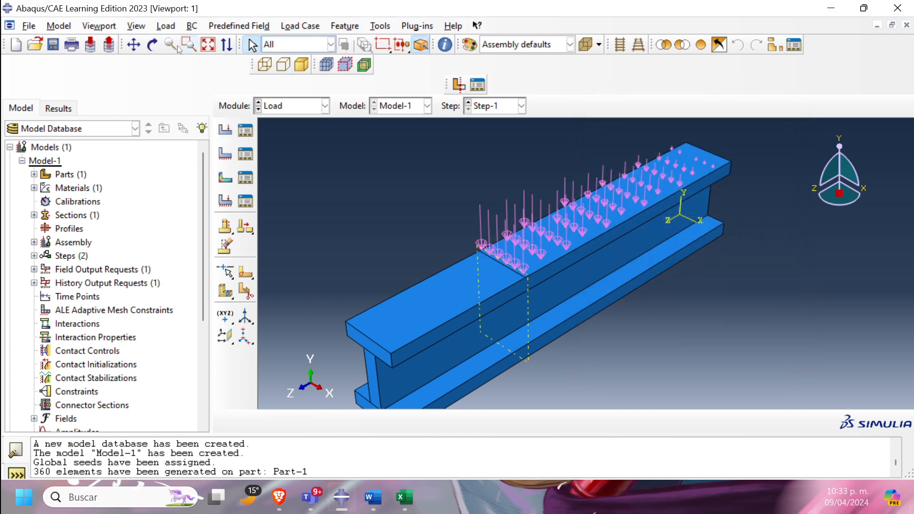
Inspect the triangular pressure load on the upper flange and switch to the Interaction module
{"action": "left_click", "coordinate": [153, 44]}
{"action": "mouse_move", "coordinate": [453, 238]}
{"action": "left_mouse_down"}
{"action": "mouse_move", "coordinate": [783, 157]}
{"action": "mouse_move", "coordinate": [780, 169]}
{"action": "mouse_move", "coordinate": [731, 138]}
{"action": "mouse_move", "coordinate": [756, 173]}
{"action": "mouse_move", "coordinate": [521, 229]}
{"action": "left_mouse_up"}
{"action": "scroll", "coordinate": [545, 207], "scroll_direction": "up", "scroll_amount": 5}
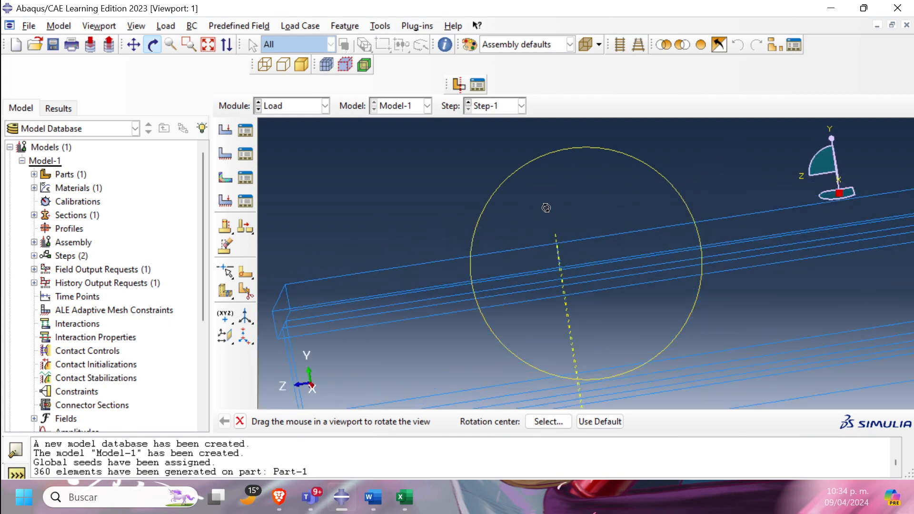
{"action": "mouse_move", "coordinate": [569, 254]}
{"action": "left_mouse_down"}
{"action": "mouse_move", "coordinate": [586, 225]}
{"action": "mouse_move", "coordinate": [543, 290]}
{"action": "mouse_move", "coordinate": [596, 317]}
{"action": "mouse_move", "coordinate": [562, 240]}
{"action": "mouse_move", "coordinate": [613, 244]}
{"action": "left_mouse_up"}
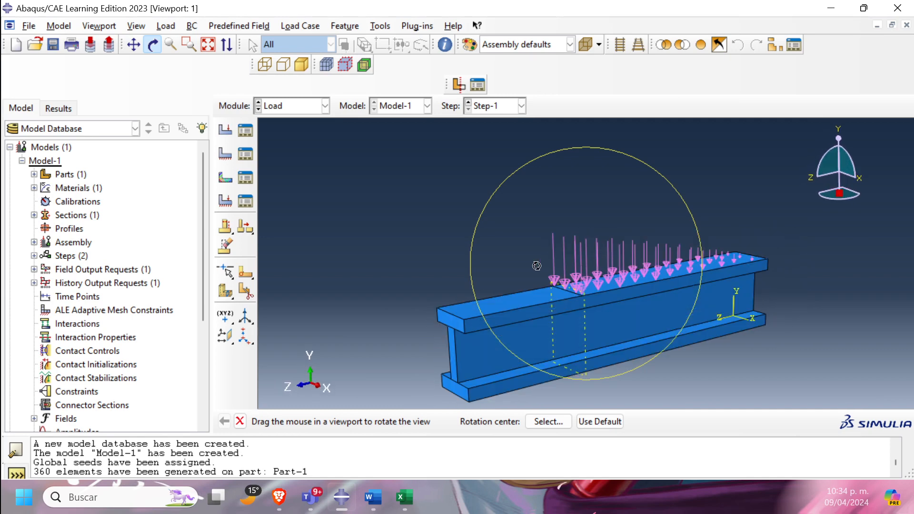
{"action": "left_click", "coordinate": [153, 45]}
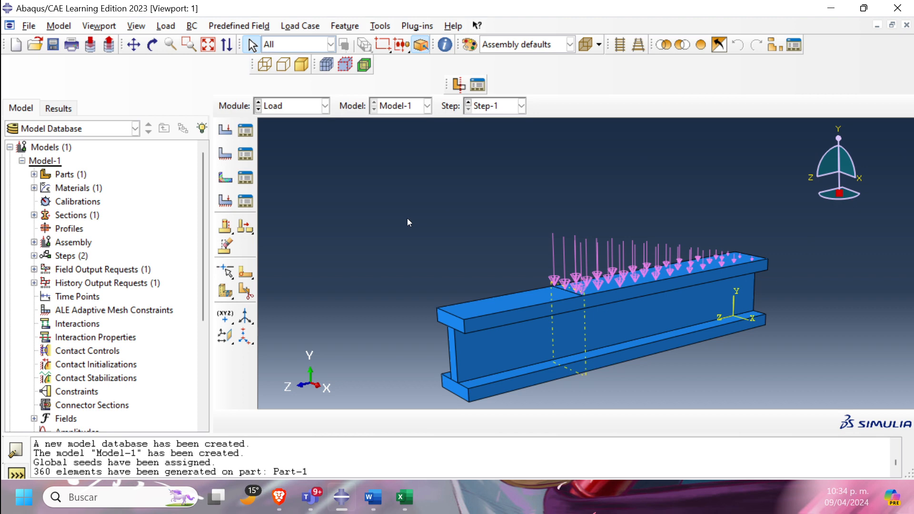
{"action": "left_click", "coordinate": [278, 109]}
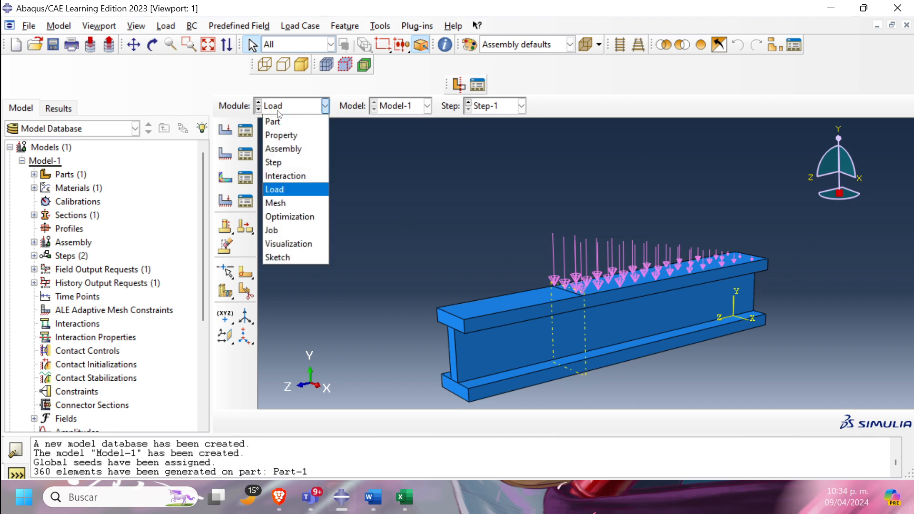
{"action": "left_click", "coordinate": [299, 178]}
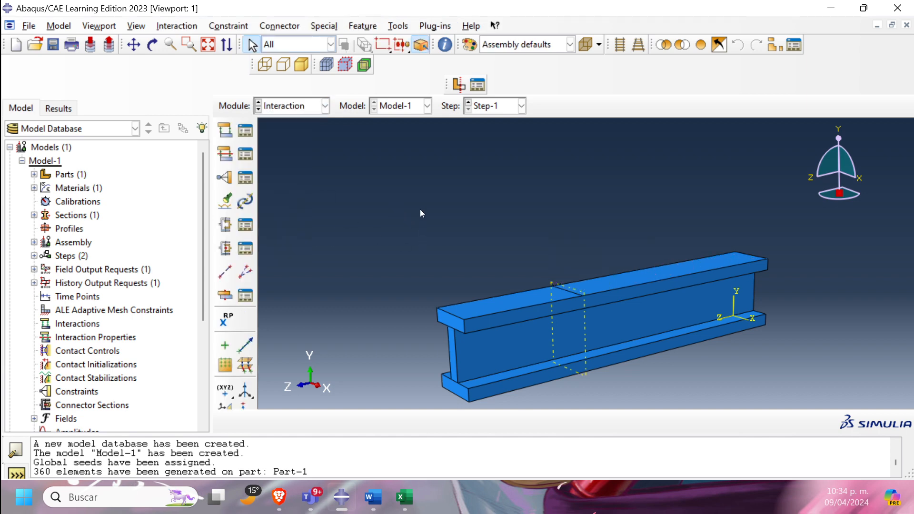
{"action": "scroll", "coordinate": [547, 293], "scroll_direction": "down", "scroll_amount": 2}
{"action": "scroll", "coordinate": [516, 298], "scroll_direction": "up", "scroll_amount": 3}
{"action": "scroll", "coordinate": [502, 293], "scroll_direction": "down", "scroll_amount": 5}
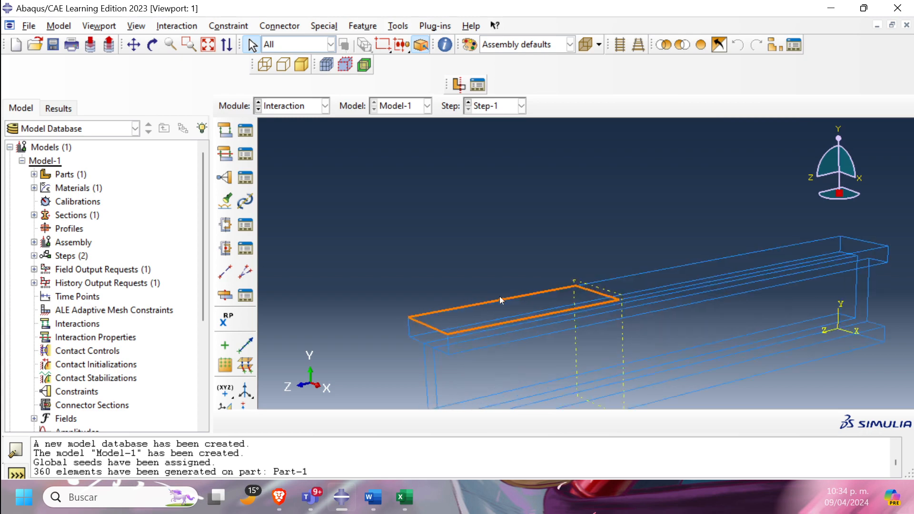
{"action": "scroll", "coordinate": [485, 272], "scroll_direction": "up", "scroll_amount": 1}
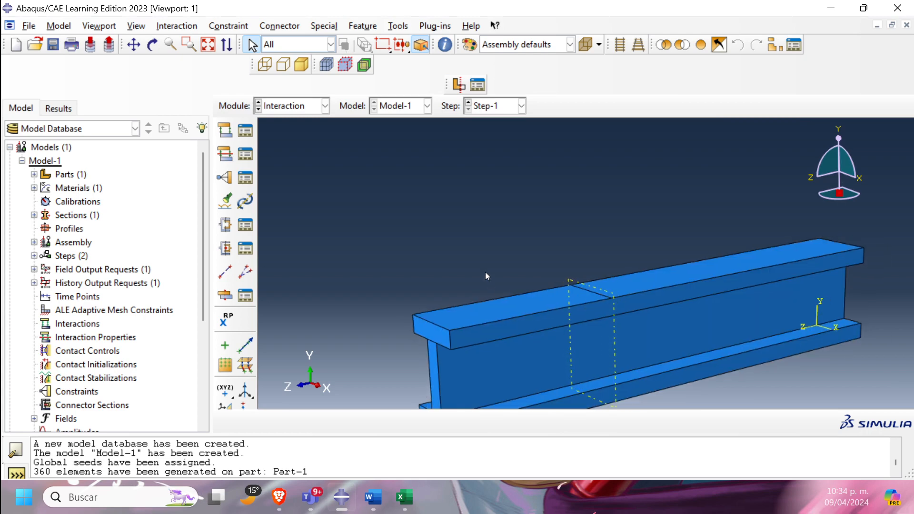
Create a reference point at 0.1, 0.3, 1.2 on the upper flange, using the concentrated load's position in the Word diagram
{"action": "left_click", "coordinate": [228, 318]}
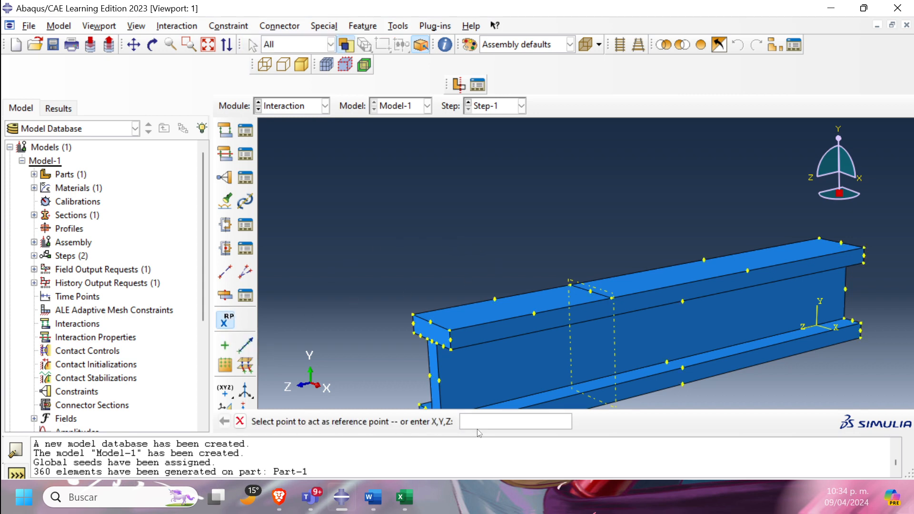
{"action": "left_click", "coordinate": [380, 507]}
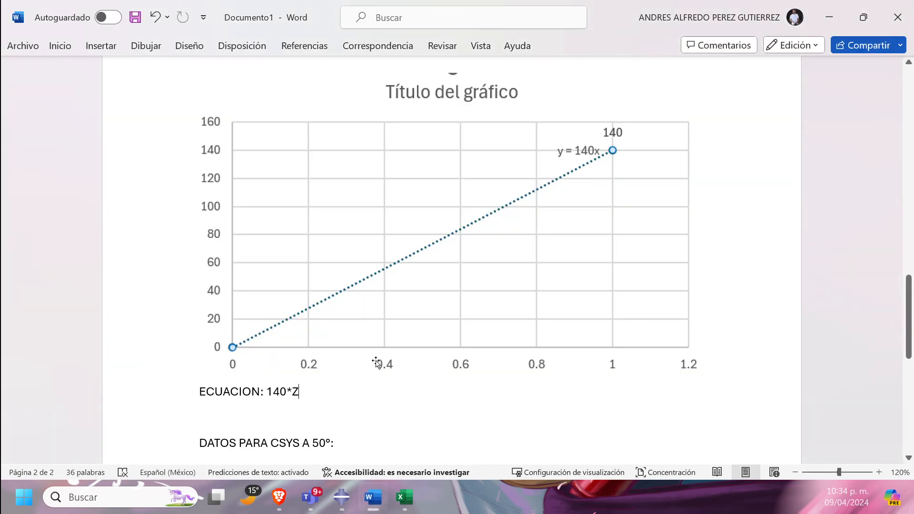
{"action": "scroll", "coordinate": [376, 361], "scroll_direction": "up", "scroll_amount": 10}
{"action": "scroll", "coordinate": [386, 333], "scroll_direction": "up", "scroll_amount": 3}
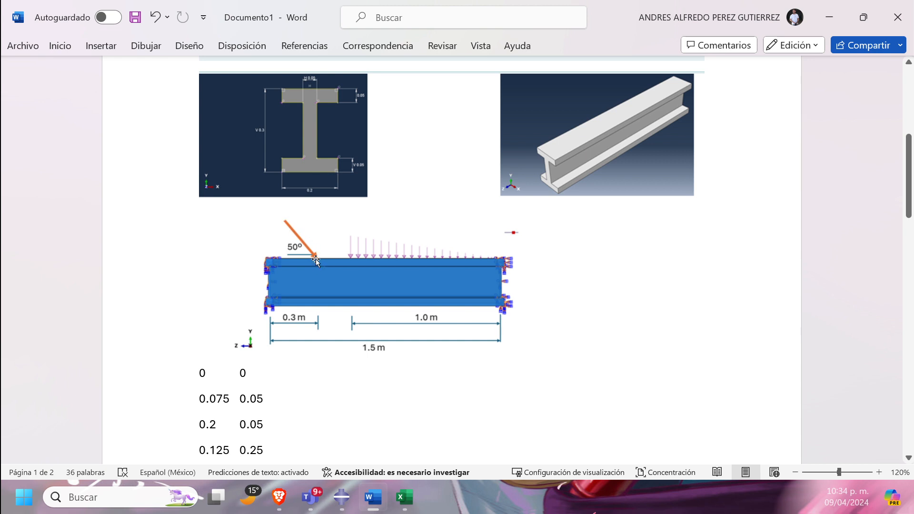
{"action": "scroll", "coordinate": [316, 260], "scroll_direction": "up", "scroll_amount": 1}
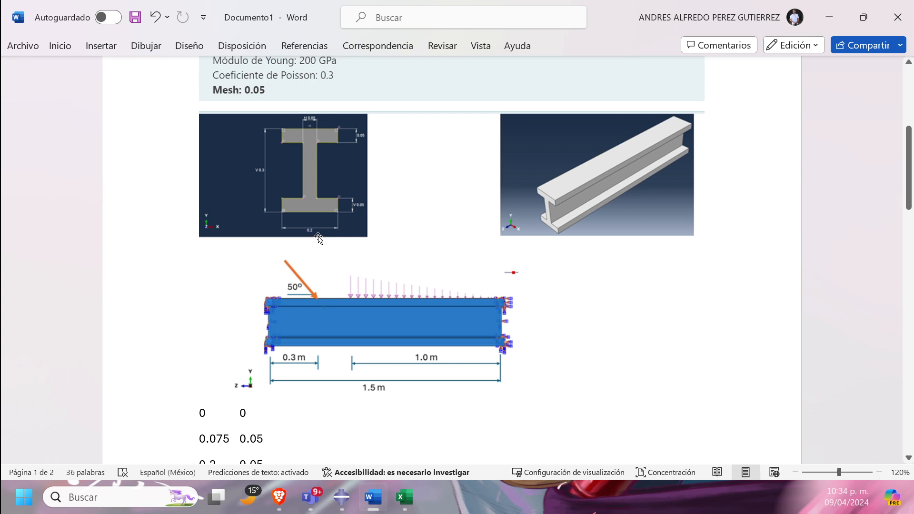
{"action": "scroll", "coordinate": [318, 239], "scroll_direction": "down", "scroll_amount": 1}
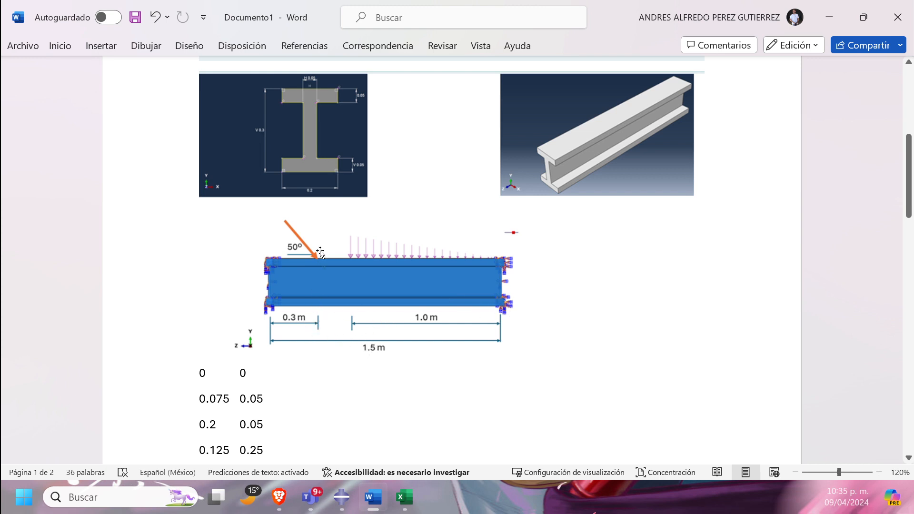
{"action": "left_click", "coordinate": [345, 496]}
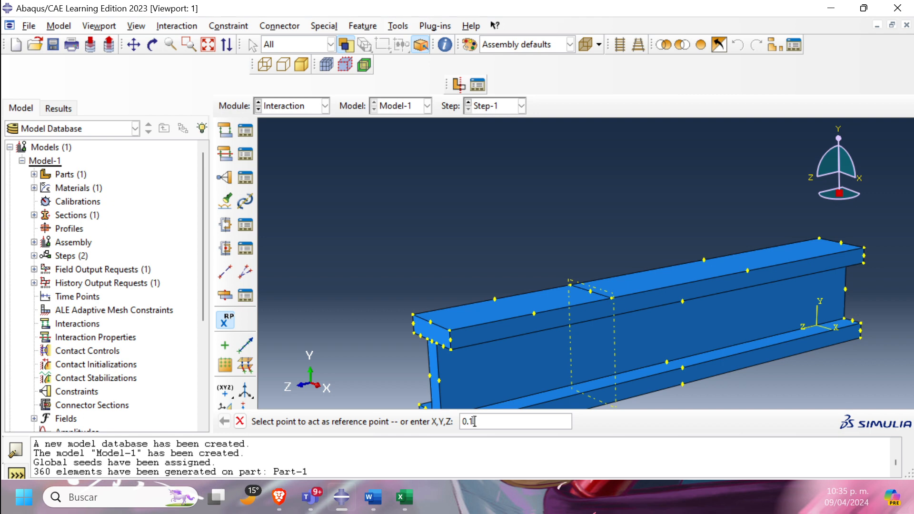
{"action": "type", "text": ",0.3 1.2"}
{"action": "key", "text": "Return"}
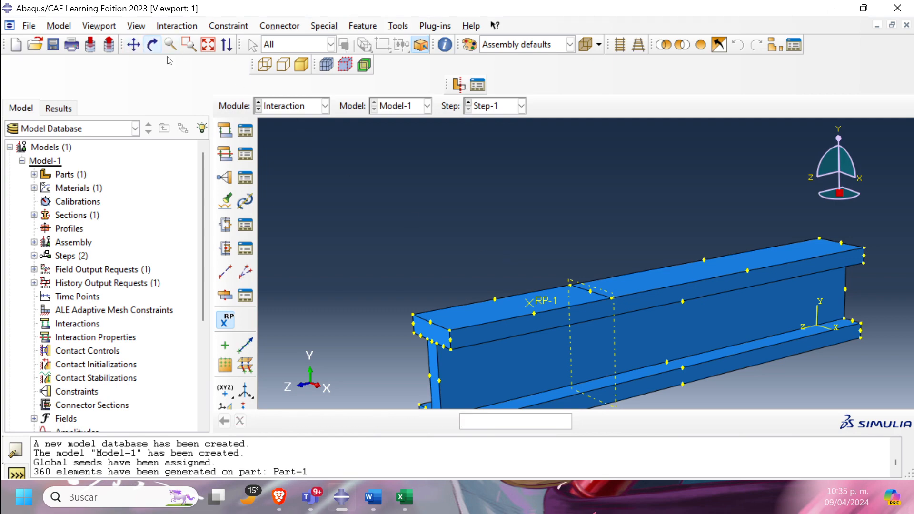
{"action": "left_click", "coordinate": [152, 45]}
{"action": "mouse_move", "coordinate": [548, 286]}
{"action": "left_mouse_down"}
{"action": "mouse_move", "coordinate": [629, 344]}
{"action": "mouse_move", "coordinate": [562, 300]}
{"action": "mouse_move", "coordinate": [643, 332]}
{"action": "mouse_move", "coordinate": [572, 294]}
{"action": "mouse_move", "coordinate": [598, 324]}
{"action": "left_mouse_up"}
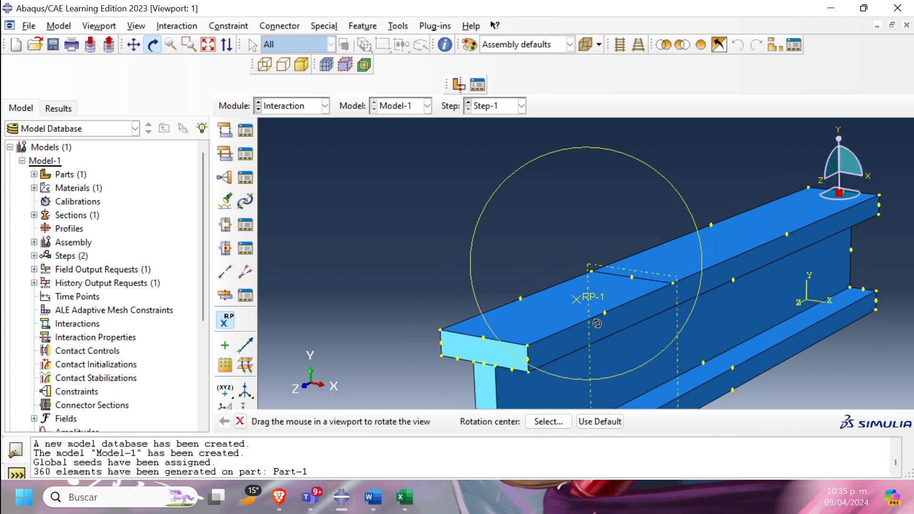
{"action": "left_click", "coordinate": [232, 323]}
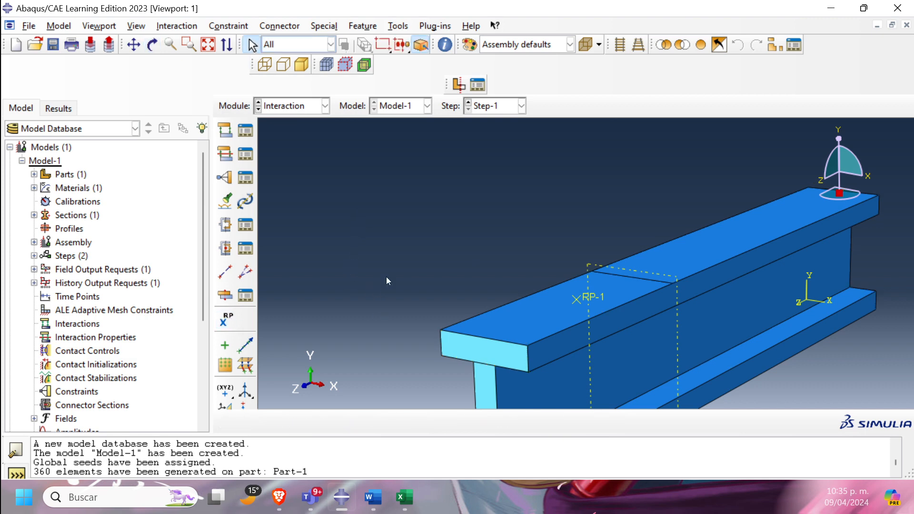
Read the concentrated load details in the Word document, and examine the element faces around the reference point in the Mesh module
{"action": "left_click", "coordinate": [375, 496]}
{"action": "scroll", "coordinate": [449, 300], "scroll_direction": "up", "scroll_amount": 6}
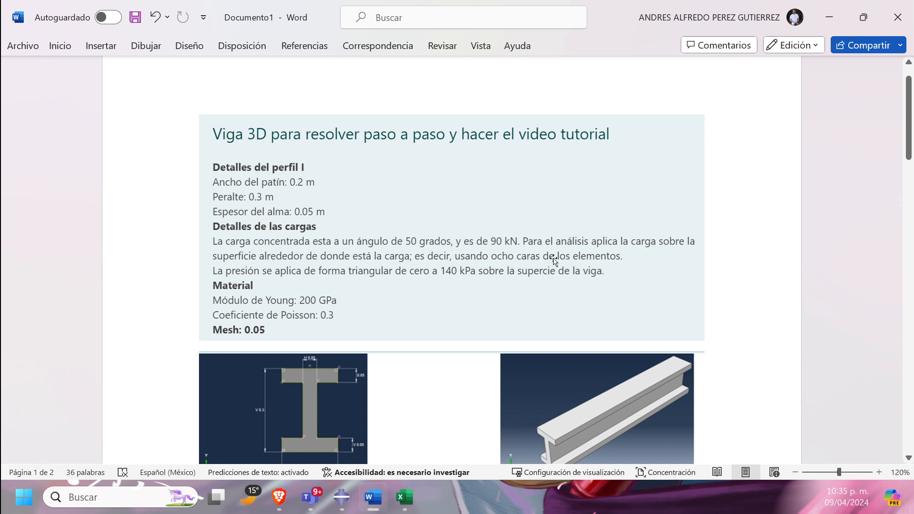
{"action": "left_click", "coordinate": [341, 500]}
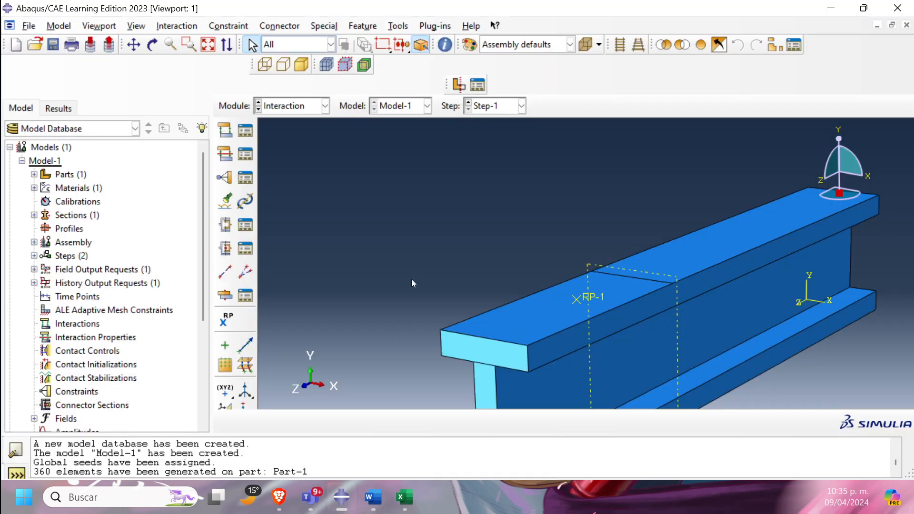
{"action": "left_click", "coordinate": [304, 105]}
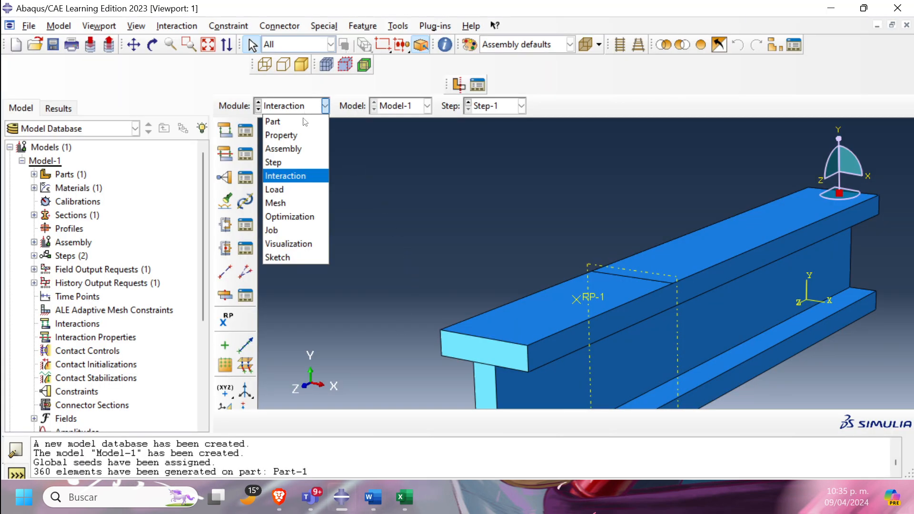
{"action": "left_click", "coordinate": [305, 203]}
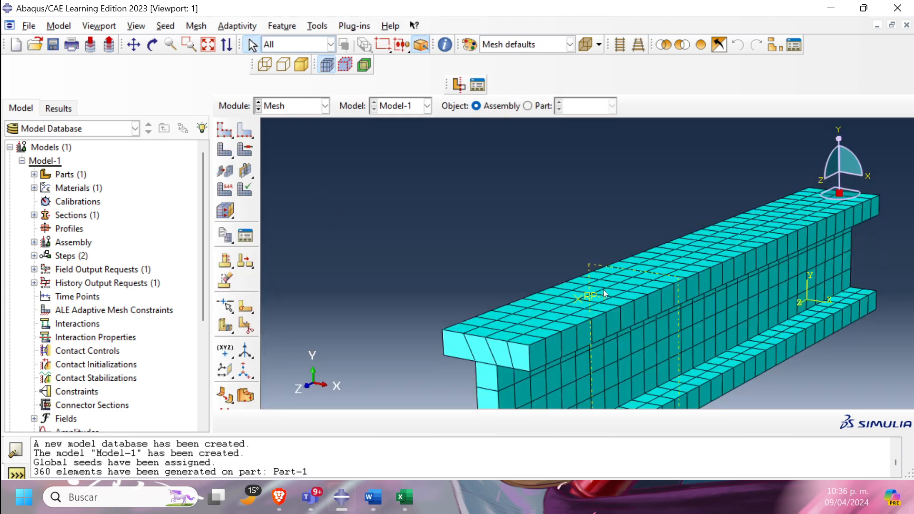
{"action": "scroll", "coordinate": [603, 293], "scroll_direction": "down", "scroll_amount": 1}
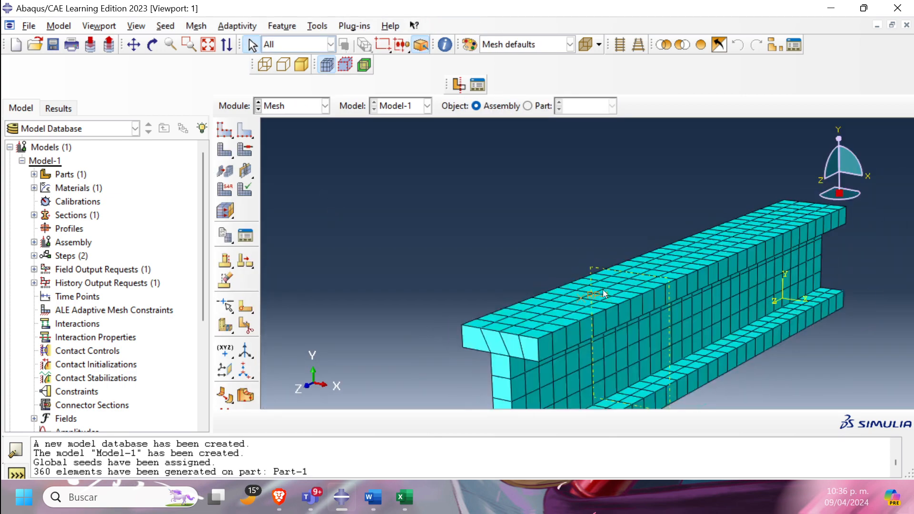
{"action": "left_click", "coordinate": [153, 45]}
{"action": "mouse_move", "coordinate": [638, 314]}
{"action": "left_mouse_down"}
{"action": "mouse_move", "coordinate": [653, 326]}
{"action": "mouse_move", "coordinate": [668, 374]}
{"action": "mouse_move", "coordinate": [630, 349]}
{"action": "left_mouse_up"}
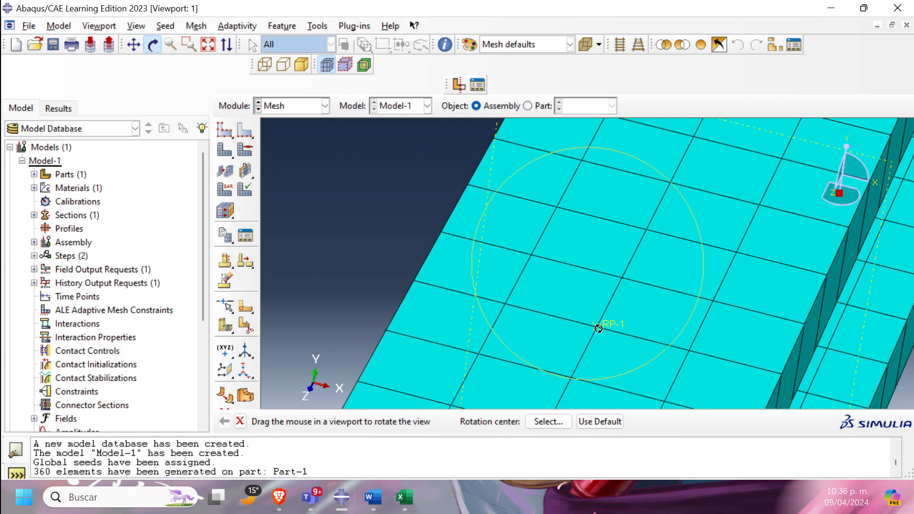
{"action": "left_click_drag", "start_coordinate": [599, 329], "coordinate": [607, 331]}
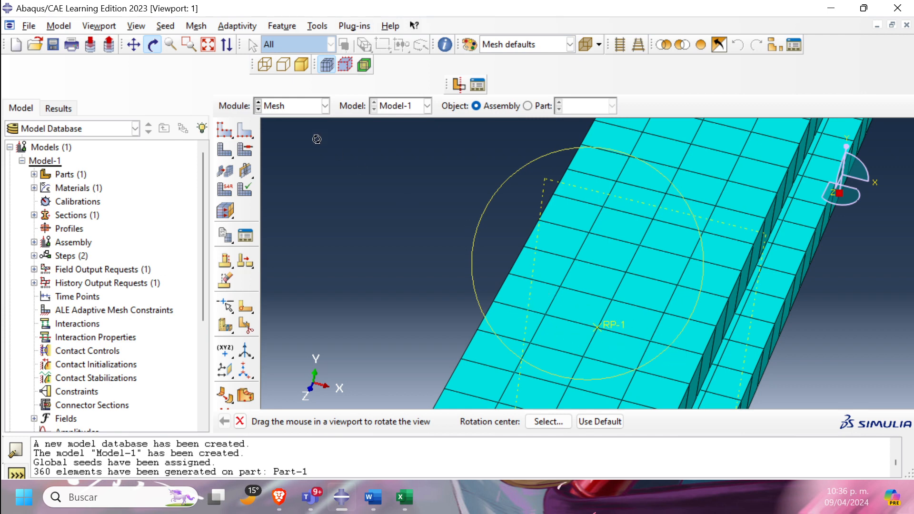
Return to the Interaction module from the Mesh module
{"action": "left_click", "coordinate": [324, 106]}
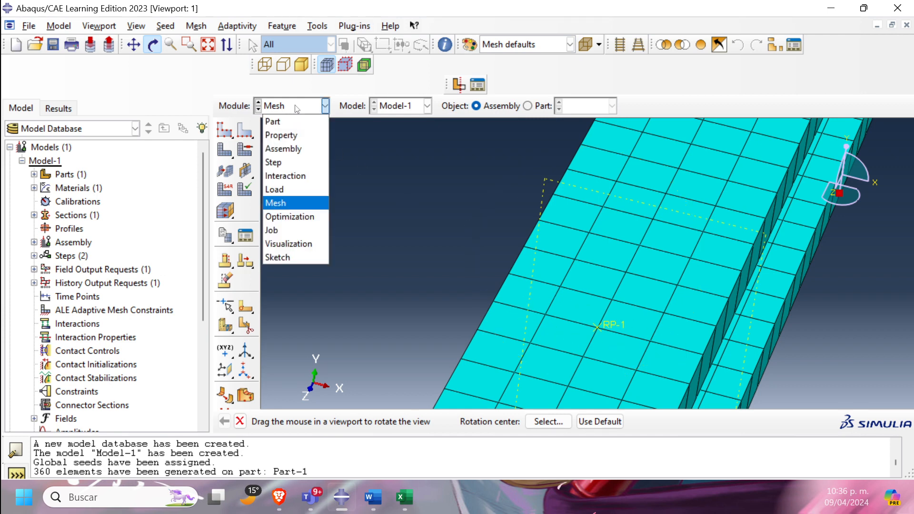
{"action": "left_click", "coordinate": [293, 176]}
{"action": "scroll", "coordinate": [482, 248], "scroll_direction": "up", "scroll_amount": 4}
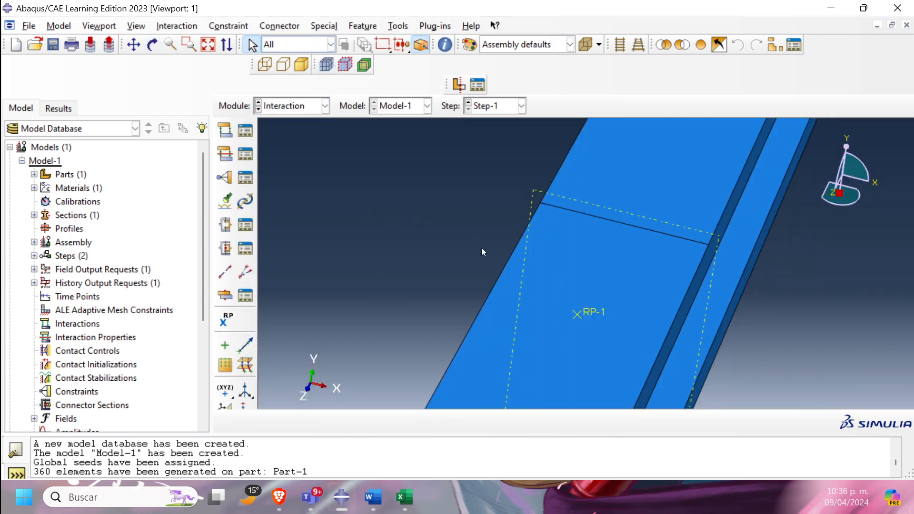
{"action": "left_click", "coordinate": [150, 40]}
{"action": "left_click_drag", "start_coordinate": [516, 254], "coordinate": [398, 207]}
{"action": "left_click", "coordinate": [154, 44]}
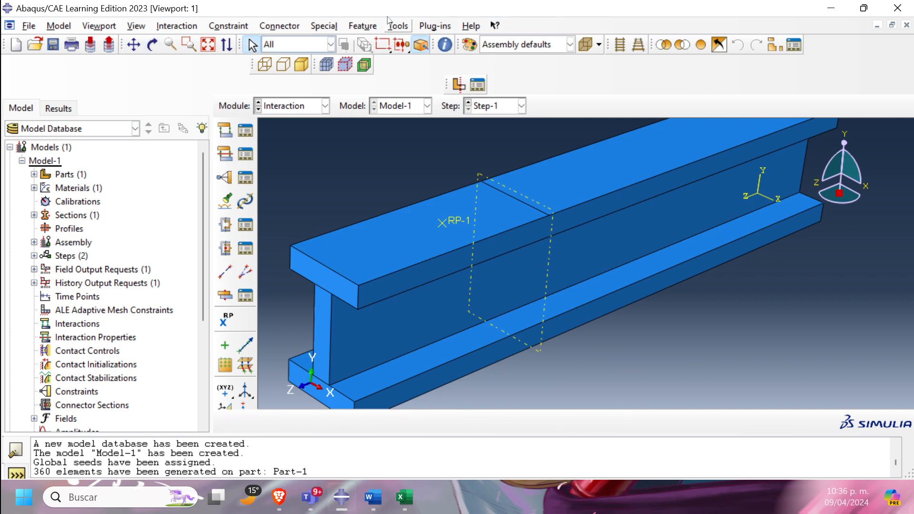
Create a mesh-type surface from the eight element faces around the reference point on the upper flange's top
{"action": "left_click", "coordinate": [399, 26]}
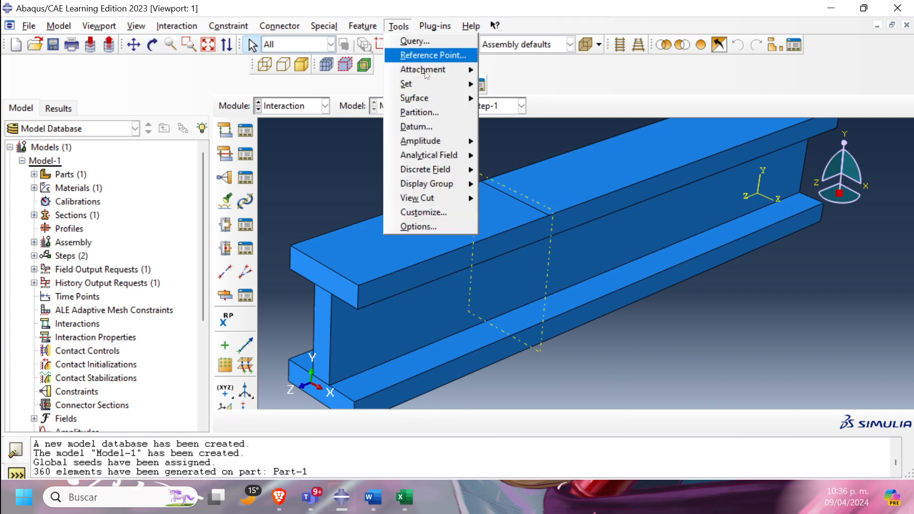
{"action": "mouse_move", "coordinate": [444, 103]}
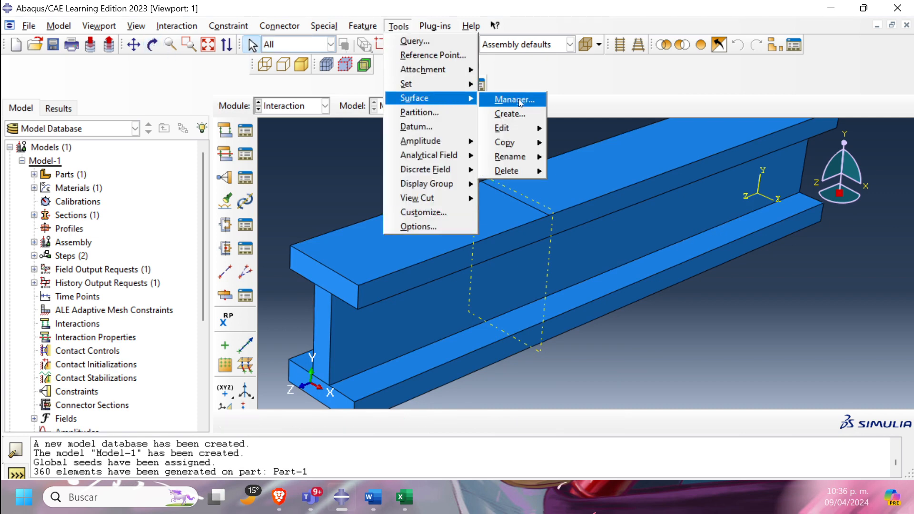
{"action": "left_click", "coordinate": [510, 114]}
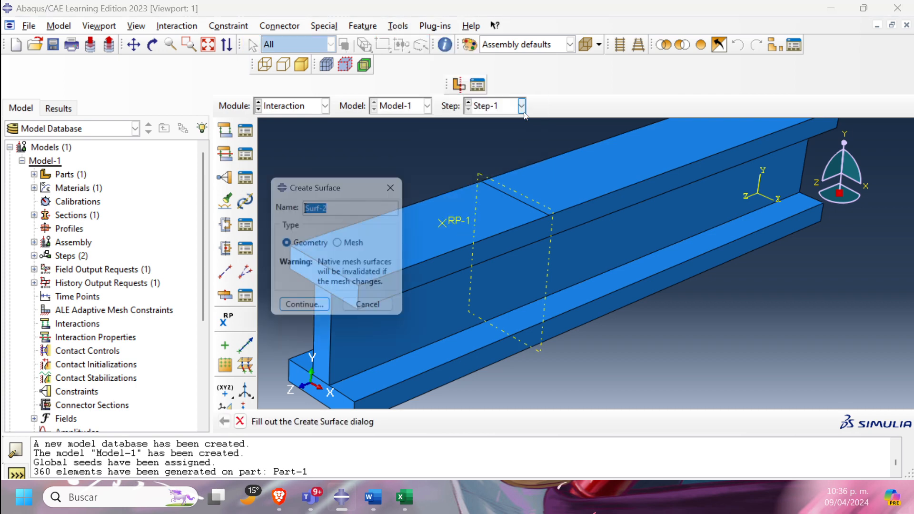
{"action": "left_click", "coordinate": [343, 246]}
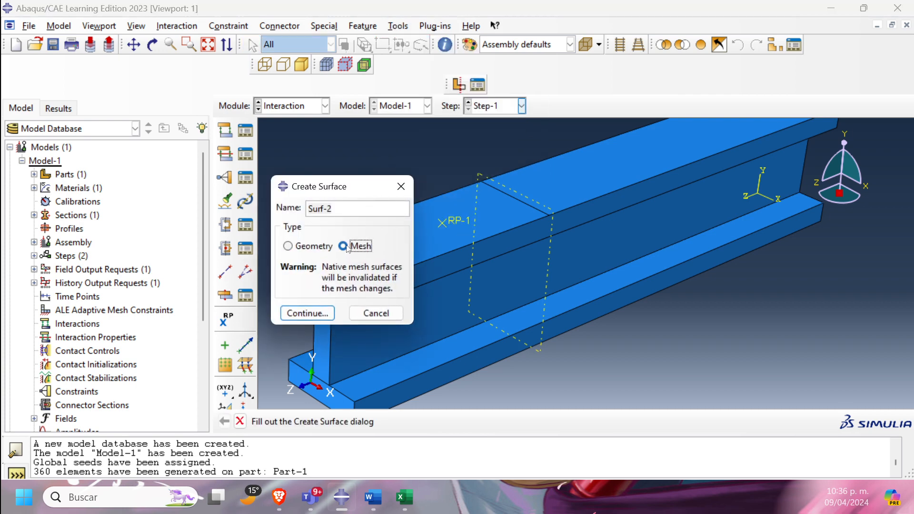
{"action": "left_click", "coordinate": [324, 313]}
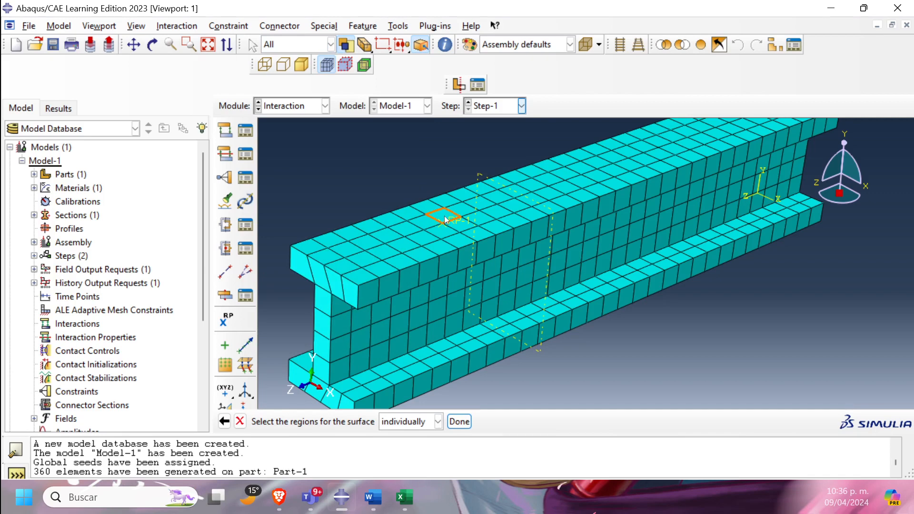
{"action": "left_click", "coordinate": [427, 208]}
{"action": "left_click", "coordinate": [409, 213], "text": "shift"}
{"action": "left_click", "coordinate": [434, 225], "text": "shift"}
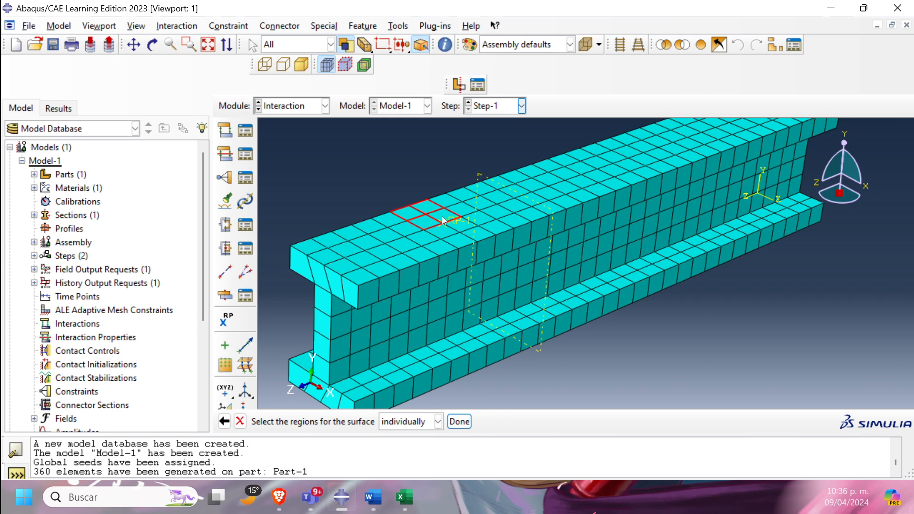
{"action": "left_click", "coordinate": [463, 230], "text": "shift"}
{"action": "left_click", "coordinate": [475, 238], "text": "shift"}
{"action": "left_click", "coordinate": [461, 242], "text": "shift"}
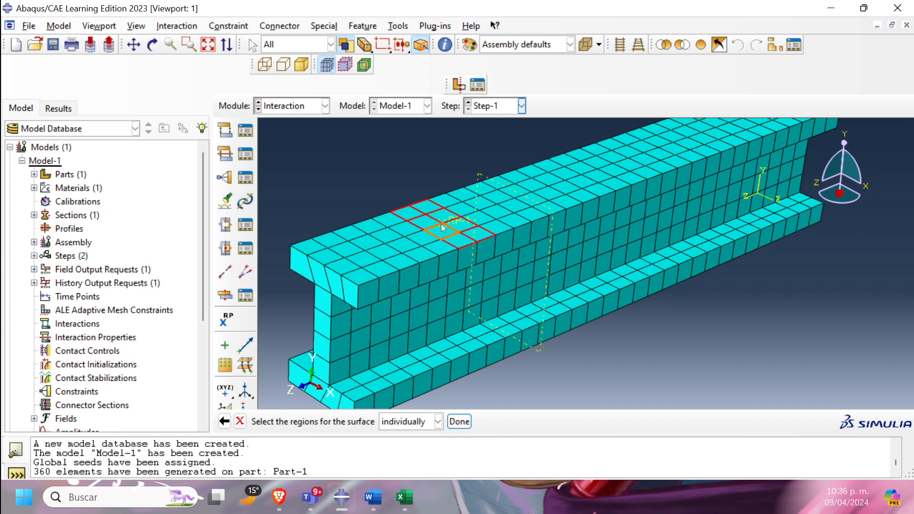
{"action": "left_click", "coordinate": [459, 421]}
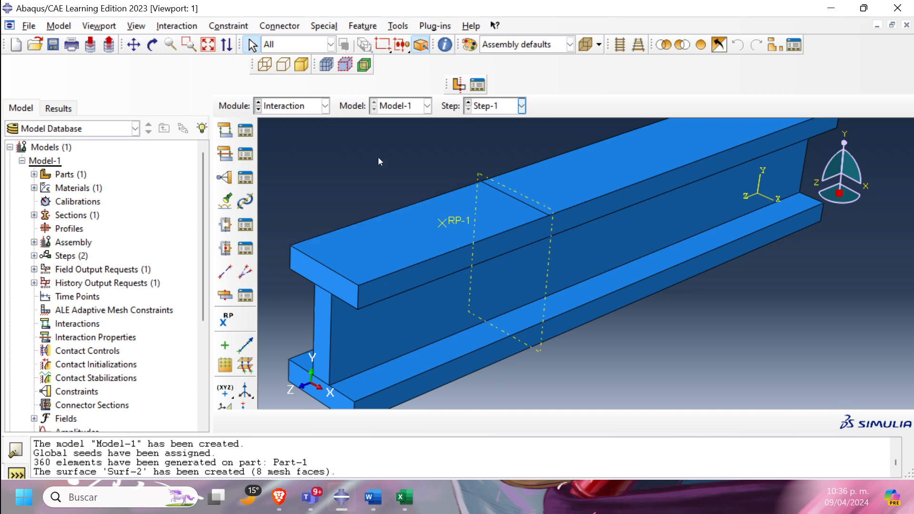
Start a Coupling constraint named Constraint-1, using reference point RP-1 on the upper flange as its control point
{"action": "left_click", "coordinate": [228, 184]}
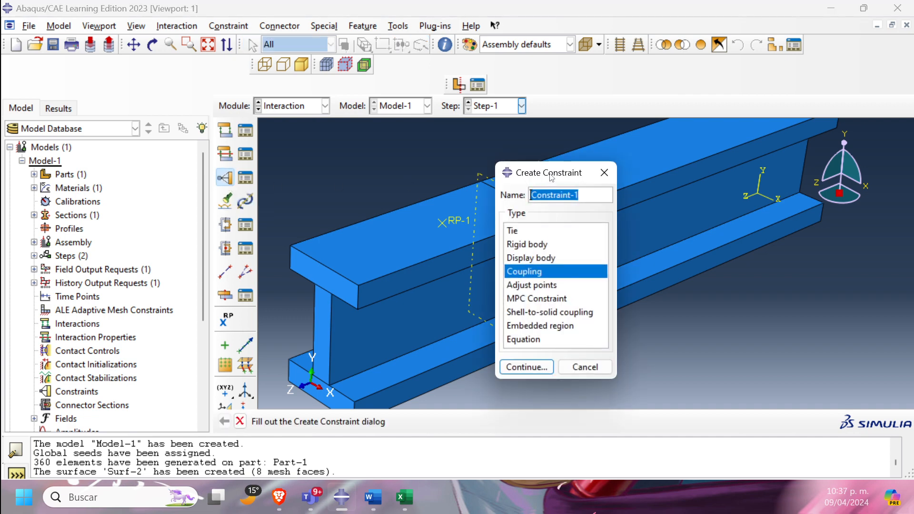
{"action": "left_click_drag", "start_coordinate": [554, 179], "coordinate": [623, 163]}
{"action": "left_click", "coordinate": [607, 260]}
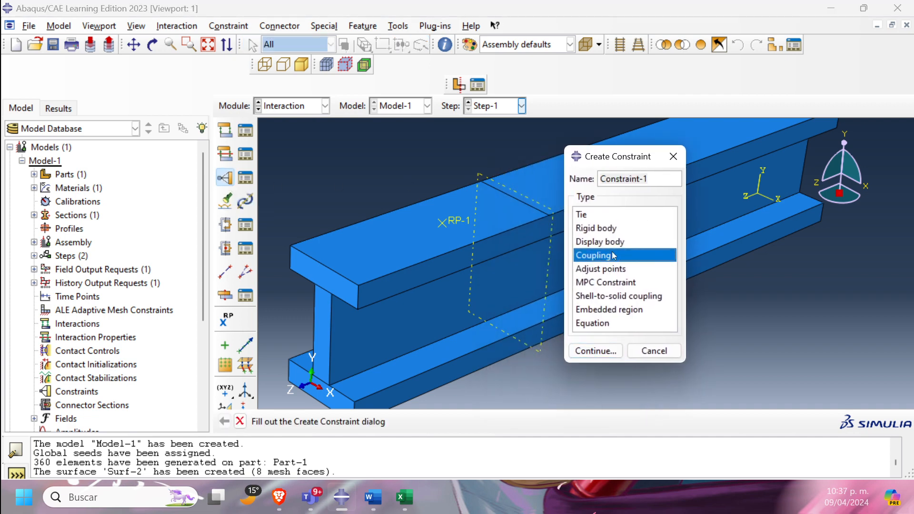
{"action": "left_click", "coordinate": [594, 350]}
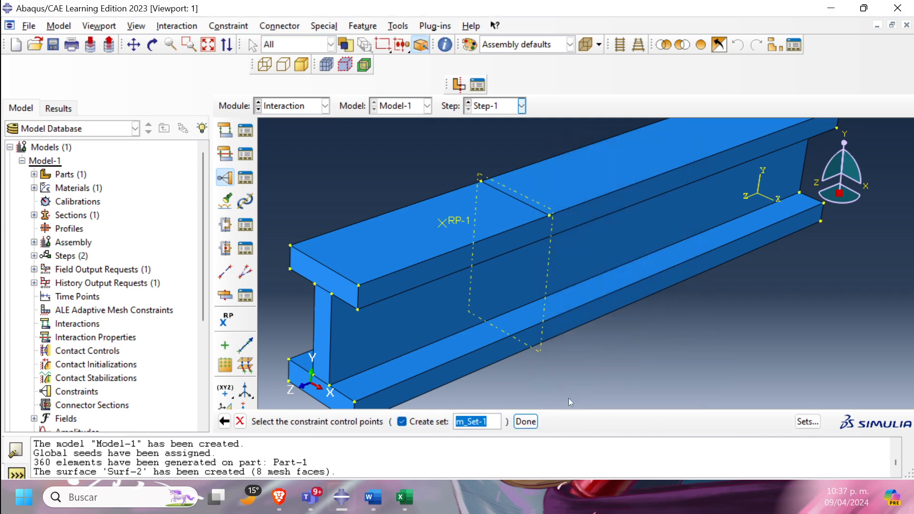
{"action": "left_click", "coordinate": [443, 225]}
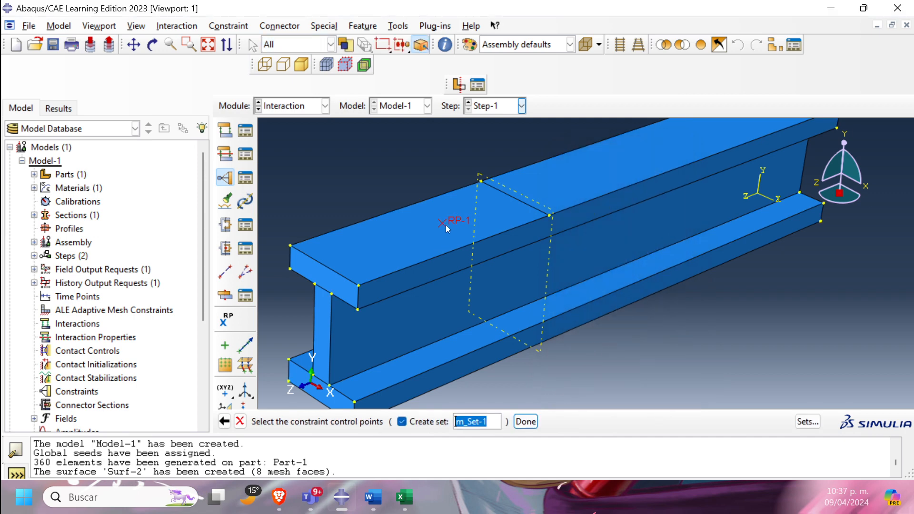
{"action": "middle_click", "coordinate": [548, 398]}
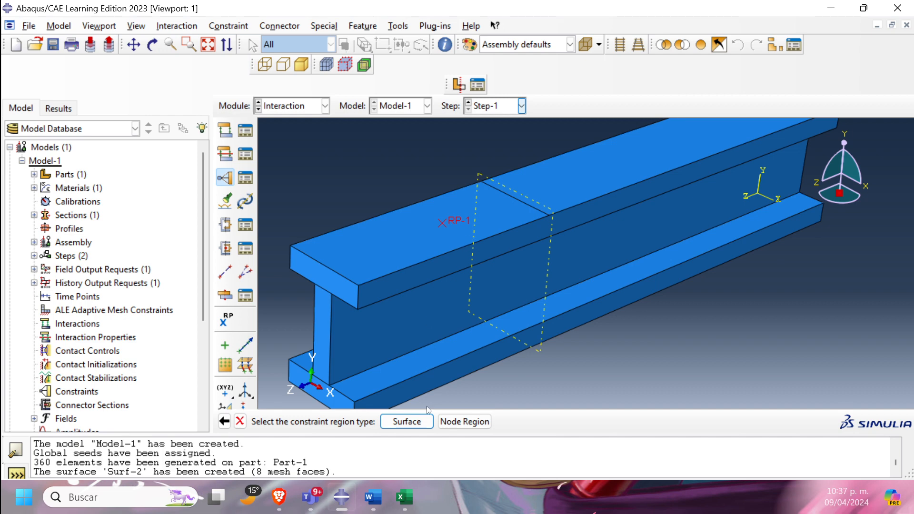
Couple the control point to the existing surface Surf-2 with Kinematic coupling, constraining U1, U2, U3, UR1, UR2 and UR3
{"action": "left_click", "coordinate": [418, 422]}
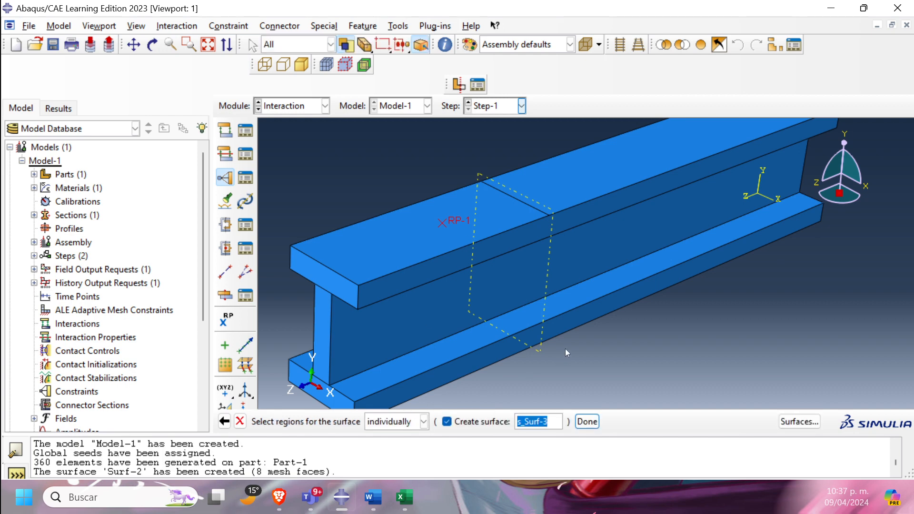
{"action": "left_click", "coordinate": [551, 421]}
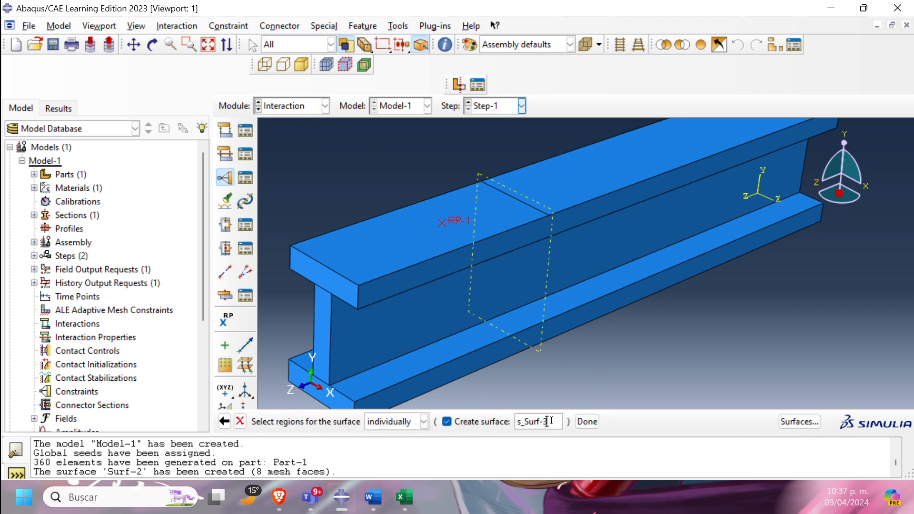
{"action": "left_click", "coordinate": [800, 422]}
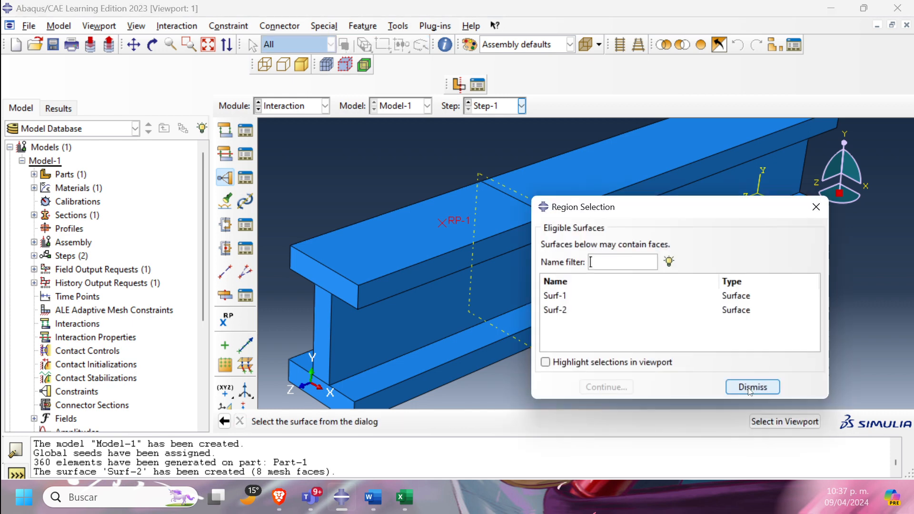
{"action": "left_click", "coordinate": [572, 269]}
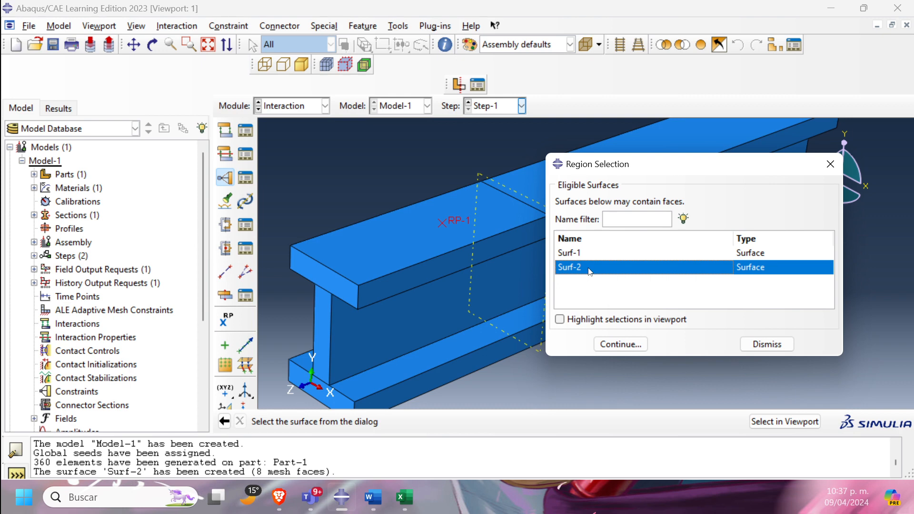
{"action": "left_click", "coordinate": [620, 344]}
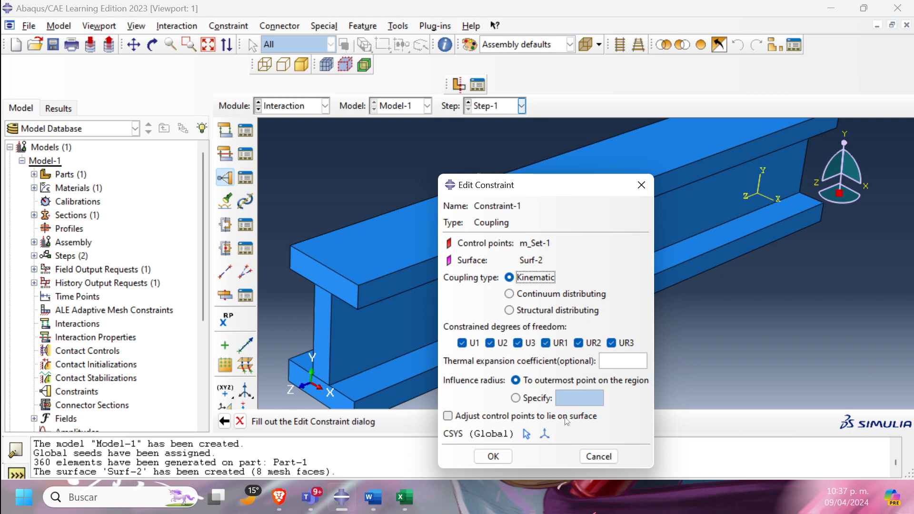
{"action": "left_click", "coordinate": [508, 457]}
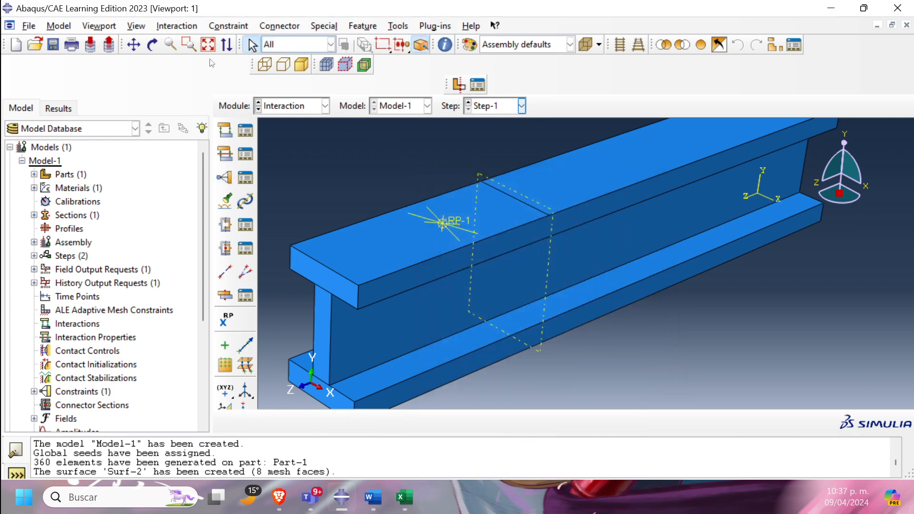
Inspect the coupling around RP-1, and switch from the Interaction module to the Load module
{"action": "left_click", "coordinate": [152, 45]}
{"action": "mouse_move", "coordinate": [419, 212]}
{"action": "left_mouse_down"}
{"action": "mouse_move", "coordinate": [409, 181]}
{"action": "mouse_move", "coordinate": [556, 185]}
{"action": "left_mouse_up"}
{"action": "left_click_drag", "start_coordinate": [629, 248], "coordinate": [587, 242]}
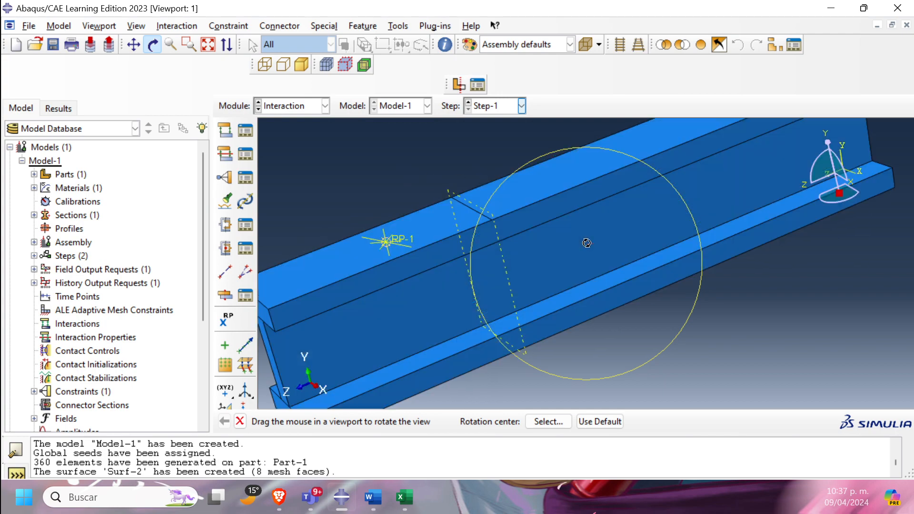
{"action": "mouse_move", "coordinate": [567, 296]}
{"action": "left_mouse_down"}
{"action": "mouse_move", "coordinate": [408, 250]}
{"action": "mouse_move", "coordinate": [443, 209]}
{"action": "left_mouse_up"}
{"action": "mouse_move", "coordinate": [469, 239]}
{"action": "left_mouse_down"}
{"action": "mouse_move", "coordinate": [437, 241]}
{"action": "mouse_move", "coordinate": [400, 224]}
{"action": "left_mouse_up"}
{"action": "key", "text": "Escape"}
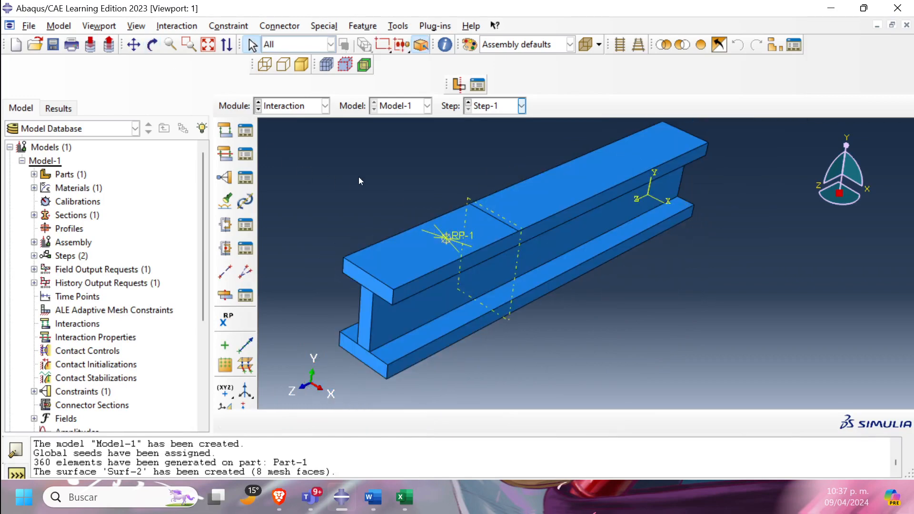
{"action": "left_click", "coordinate": [305, 106]}
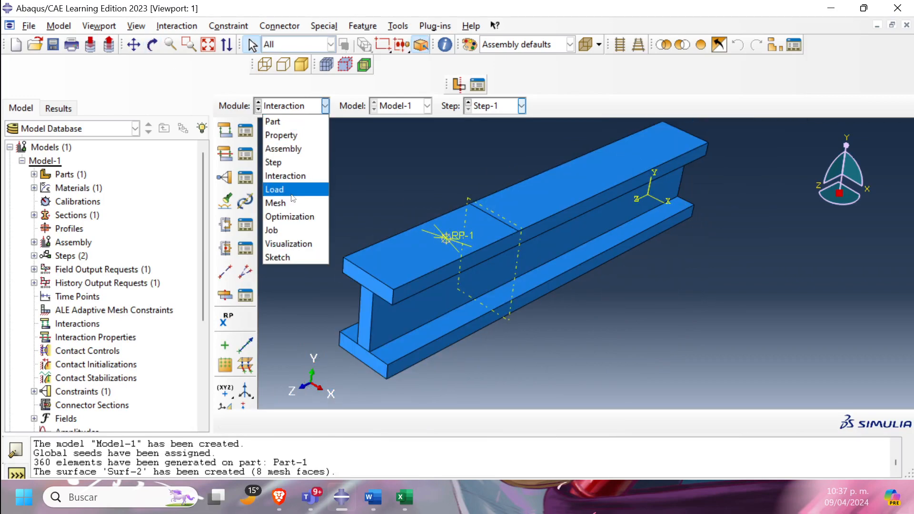
{"action": "left_click", "coordinate": [308, 192]}
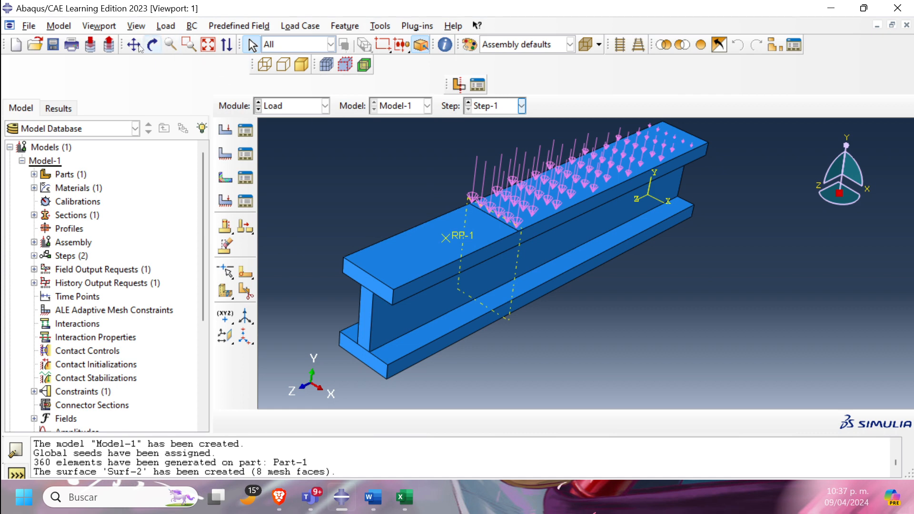
{"action": "left_click_drag", "start_coordinate": [436, 249], "coordinate": [517, 330]}
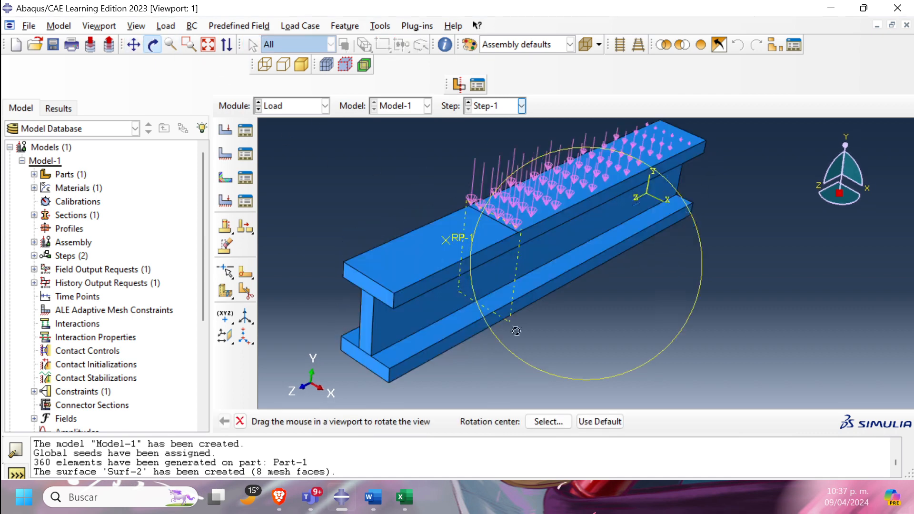
{"action": "mouse_move", "coordinate": [557, 370]}
{"action": "left_mouse_down"}
{"action": "mouse_move", "coordinate": [550, 353]}
{"action": "mouse_move", "coordinate": [463, 331]}
{"action": "left_mouse_up"}
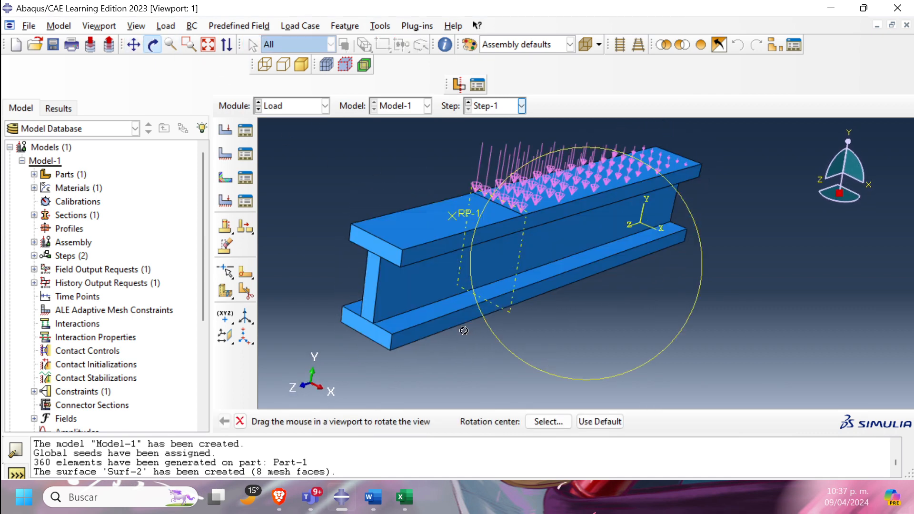
{"action": "left_click", "coordinate": [153, 48]}
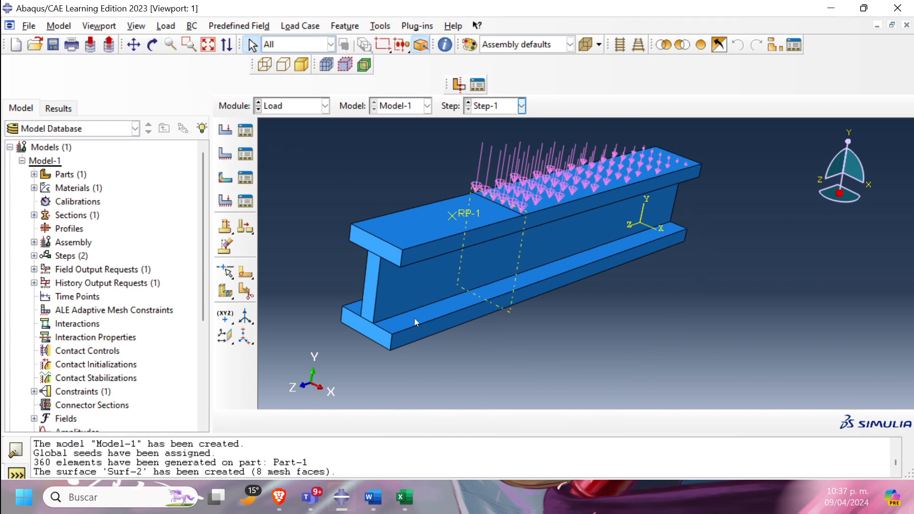
Check the concentrated load's direction in the Word document, and start a rectangular three-point datum coordinate system in Abaqus/CAE
{"action": "left_click", "coordinate": [376, 491]}
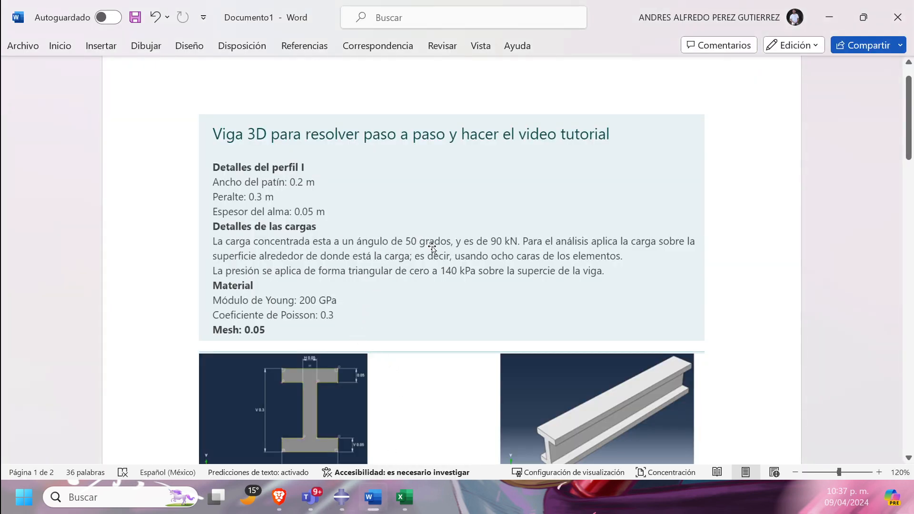
{"action": "scroll", "coordinate": [430, 245], "scroll_direction": "down", "scroll_amount": 3}
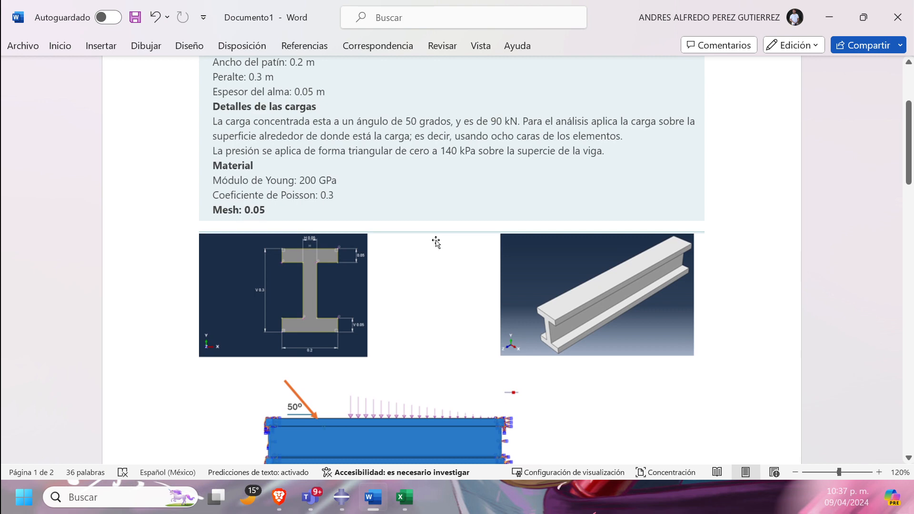
{"action": "left_click", "coordinate": [351, 498]}
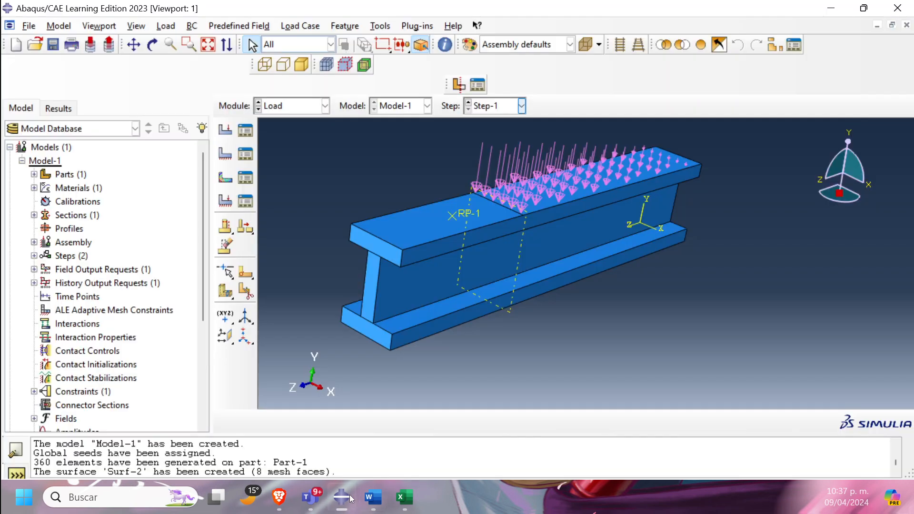
{"action": "left_click", "coordinate": [381, 26]}
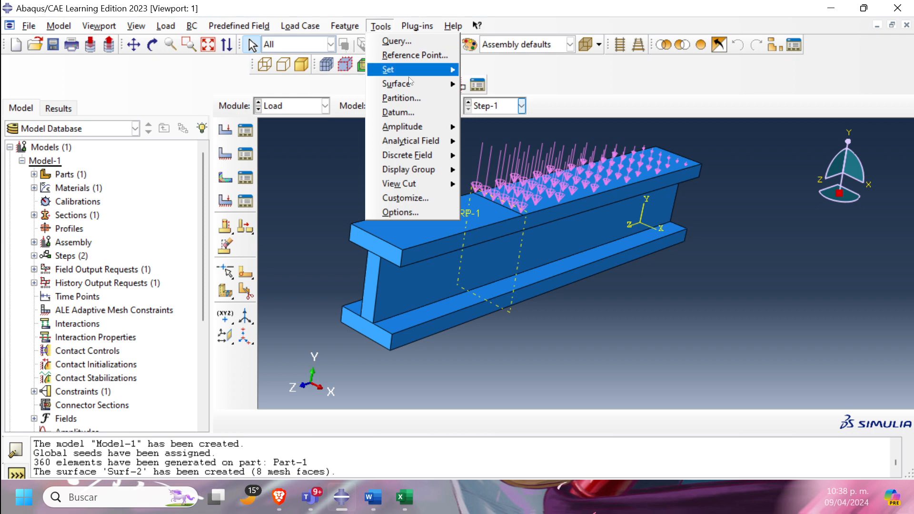
{"action": "left_click", "coordinate": [408, 113]}
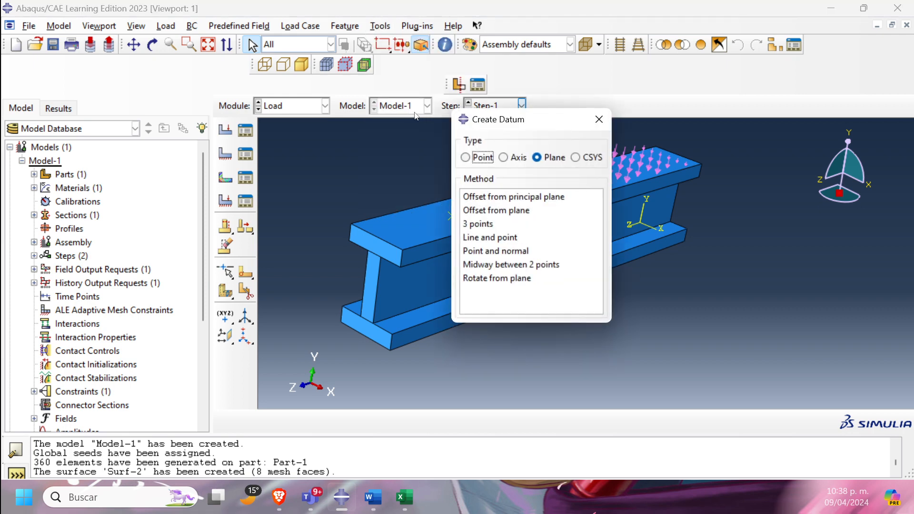
{"action": "left_click", "coordinate": [579, 158]}
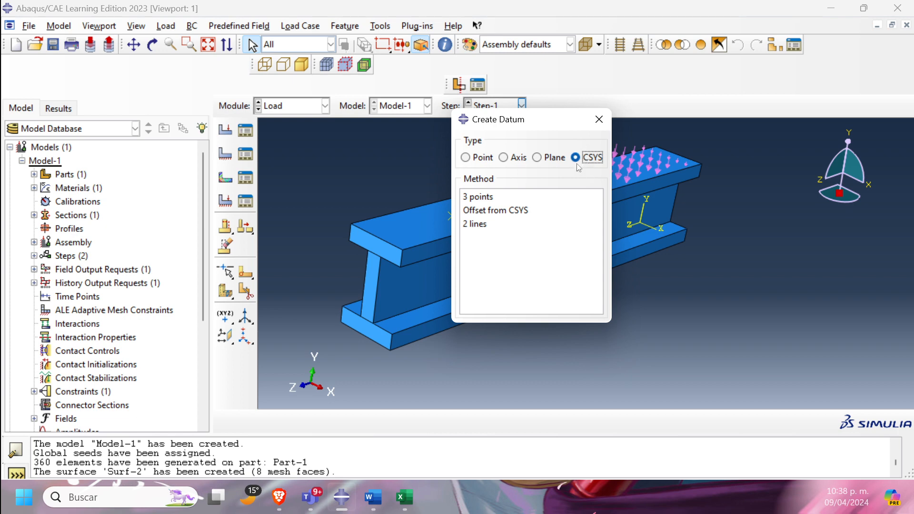
{"action": "left_click", "coordinate": [481, 197]}
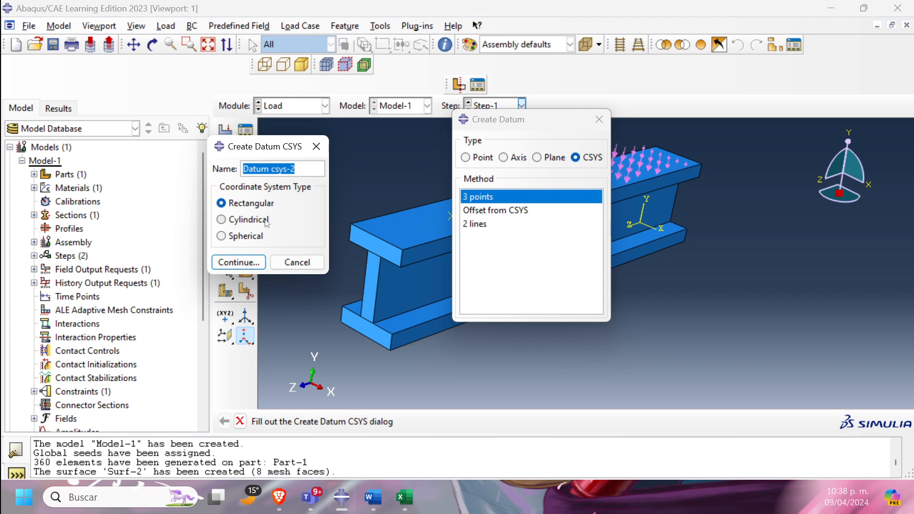
{"action": "left_click", "coordinate": [238, 262]}
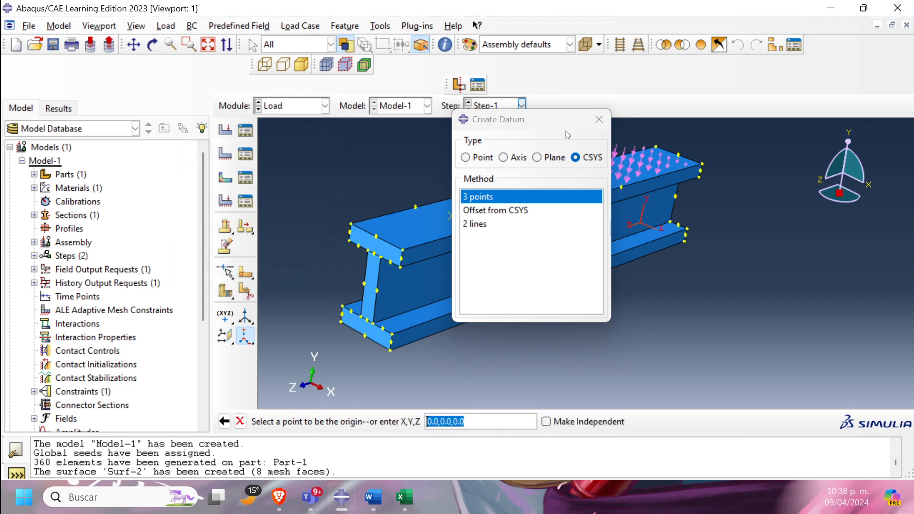
{"action": "left_click", "coordinate": [599, 119]}
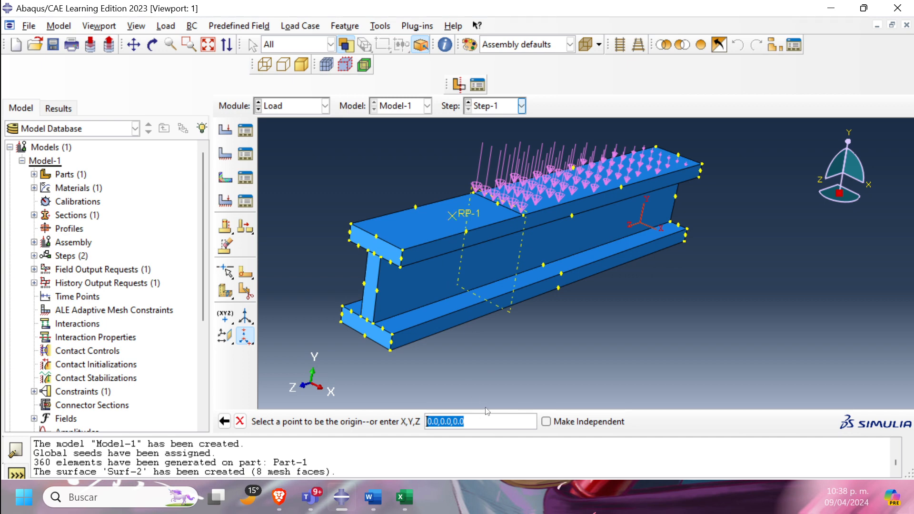
Look up the origin and axis point coordinates for the 50° coordinate system in the Word document, and return to Abaqus/CAE
{"action": "mouse_move", "coordinate": [371, 498]}
{"action": "left_click", "coordinate": [373, 497]}
{"action": "scroll", "coordinate": [484, 326], "scroll_direction": "down", "scroll_amount": 10}
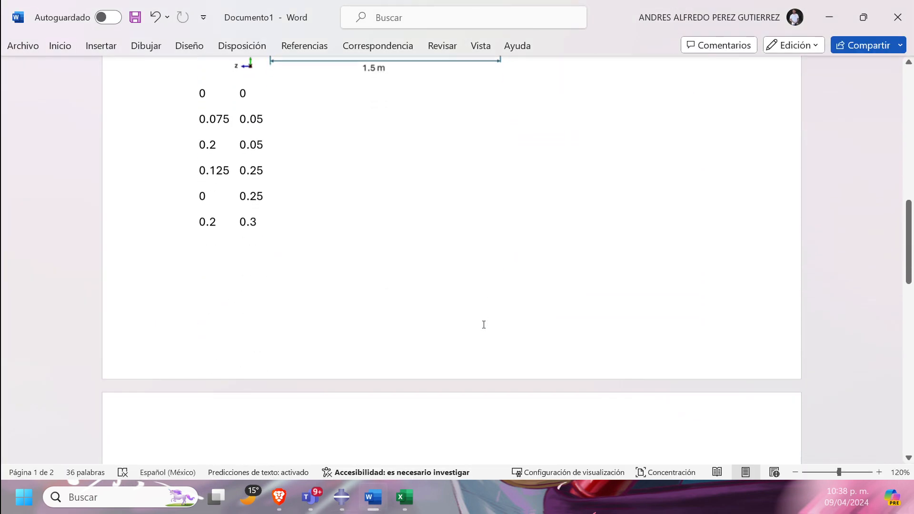
{"action": "scroll", "coordinate": [484, 325], "scroll_direction": "down", "scroll_amount": 15}
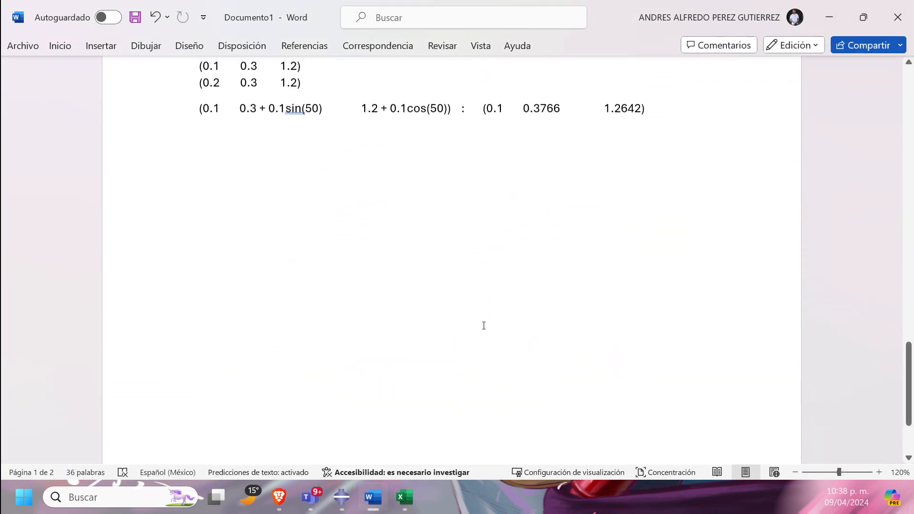
{"action": "scroll", "coordinate": [484, 325], "scroll_direction": "up", "scroll_amount": 3}
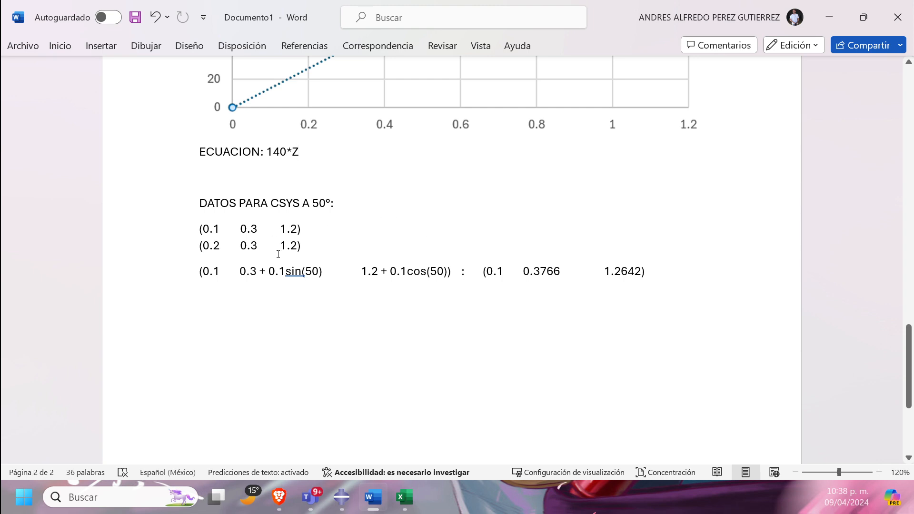
{"action": "scroll", "coordinate": [278, 254], "scroll_direction": "up", "scroll_amount": 2}
{"action": "scroll", "coordinate": [329, 319], "scroll_direction": "down", "scroll_amount": 3}
{"action": "left_click", "coordinate": [353, 286]}
{"action": "left_click_drag", "start_coordinate": [240, 229], "coordinate": [286, 230]}
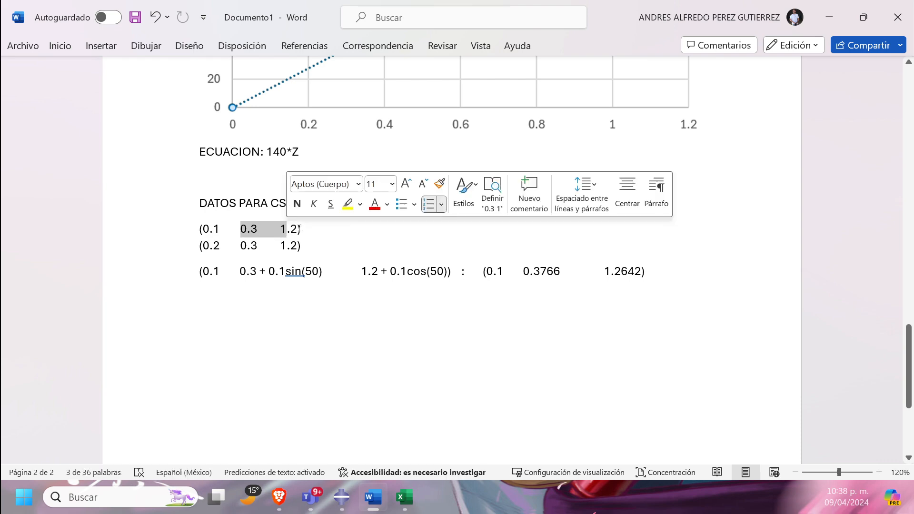
{"action": "left_click", "coordinate": [387, 376]}
{"action": "left_click", "coordinate": [342, 497]}
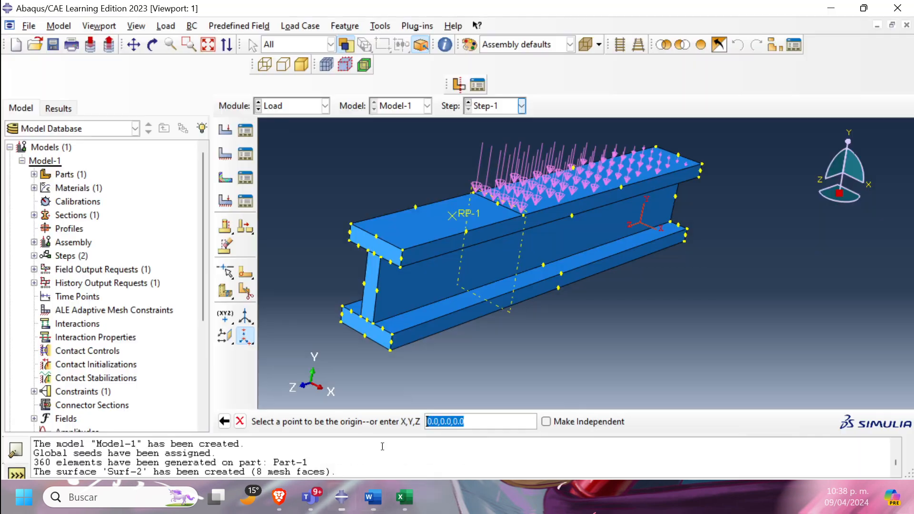
Set reference point RP-1 as the datum coordinate system's origin, and switch to the 50° CSYS data in the Word document
{"action": "left_click", "coordinate": [453, 218]}
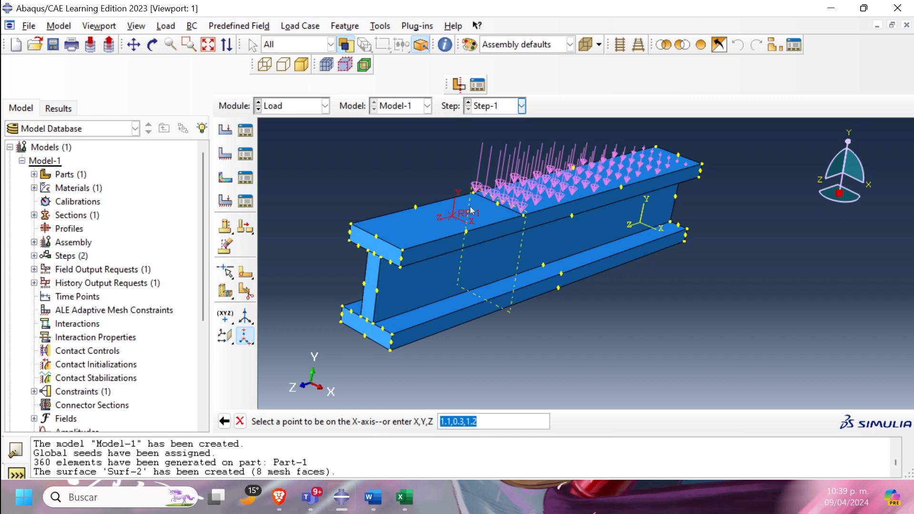
{"action": "scroll", "coordinate": [456, 253], "scroll_direction": "up", "scroll_amount": 4}
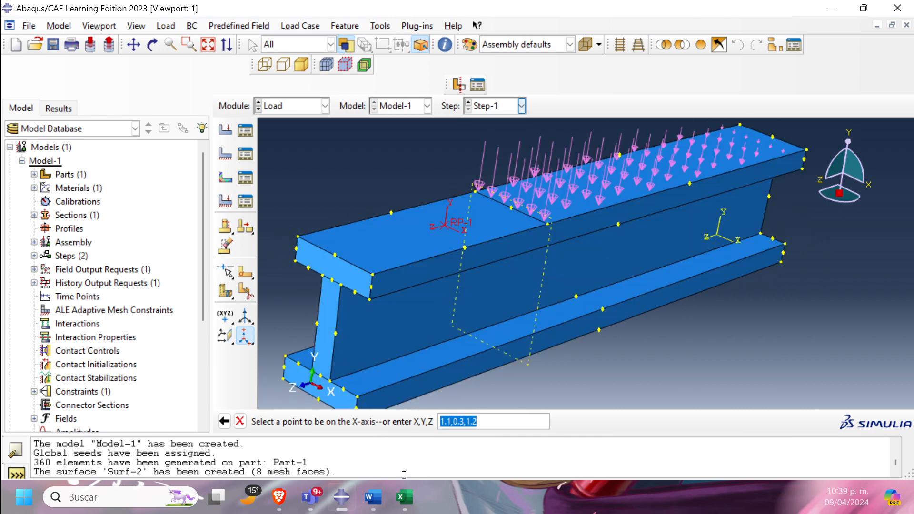
{"action": "left_click", "coordinate": [364, 433]}
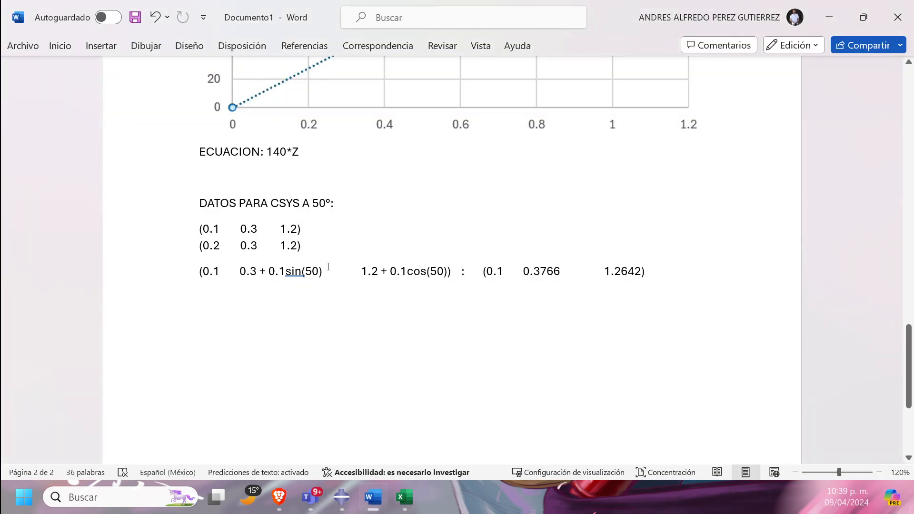
{"action": "scroll", "coordinate": [328, 266], "scroll_direction": "up", "scroll_amount": 1}
{"action": "left_click", "coordinate": [320, 289]}
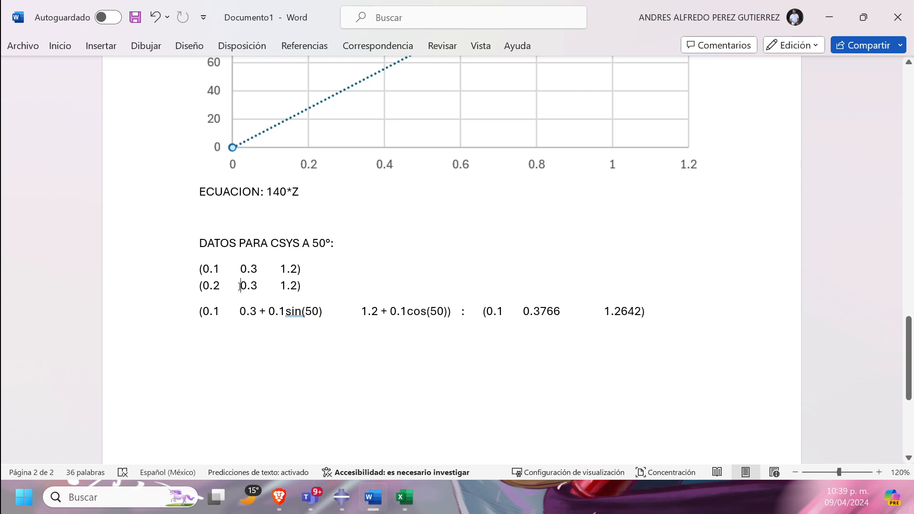
Review the X-axis point's coordinates in the second row of the CSYS data, undoing any accidental text move
{"action": "left_click_drag", "start_coordinate": [235, 285], "coordinate": [260, 286]}
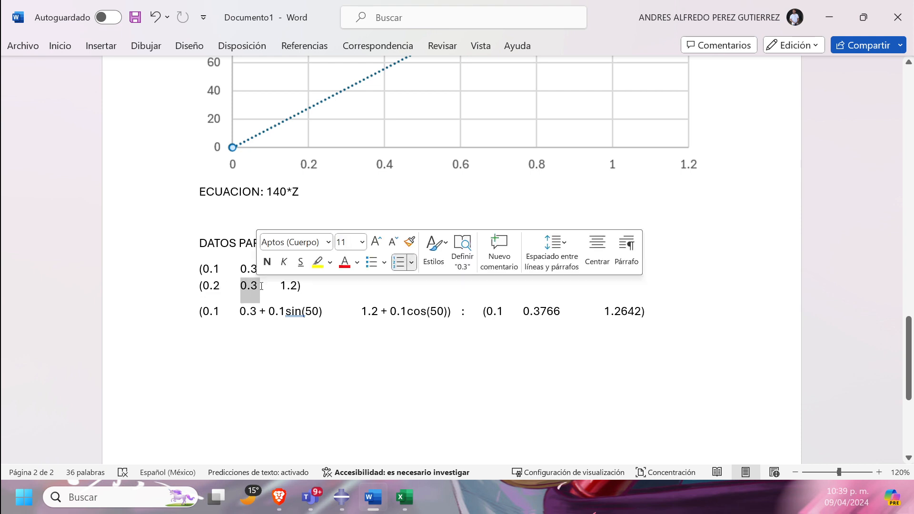
{"action": "left_click", "coordinate": [266, 286]}
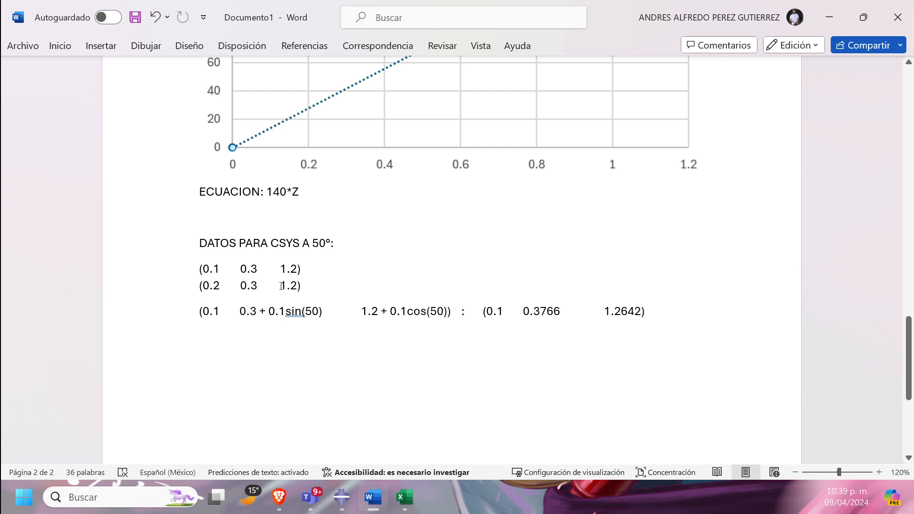
{"action": "left_click_drag", "start_coordinate": [282, 286], "coordinate": [294, 285]}
{"action": "left_click", "coordinate": [302, 285]}
{"action": "left_click", "coordinate": [305, 299]}
{"action": "left_click_drag", "start_coordinate": [205, 286], "coordinate": [302, 288]}
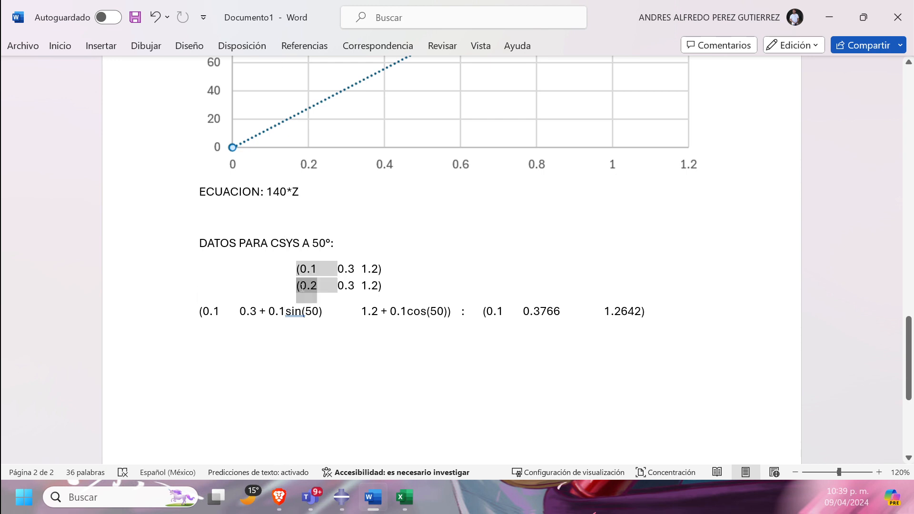
{"action": "key", "text": "ctrl+z"}
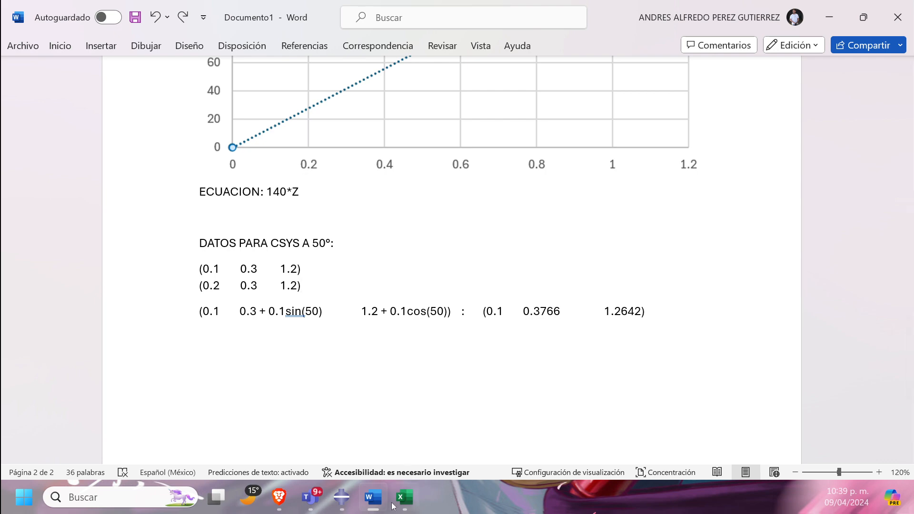
Return to Abaqus/CAE and define the X-axis point of the coordinate system at 0.2, 0.3, 1.2
{"action": "left_click", "coordinate": [342, 497]}
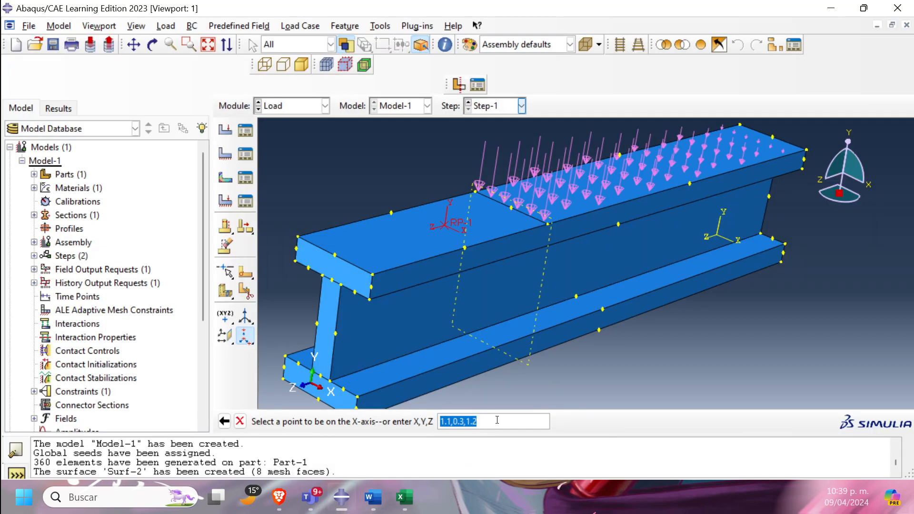
{"action": "type", "text": ".2 .3 1.2"}
{"action": "key", "text": "Return"}
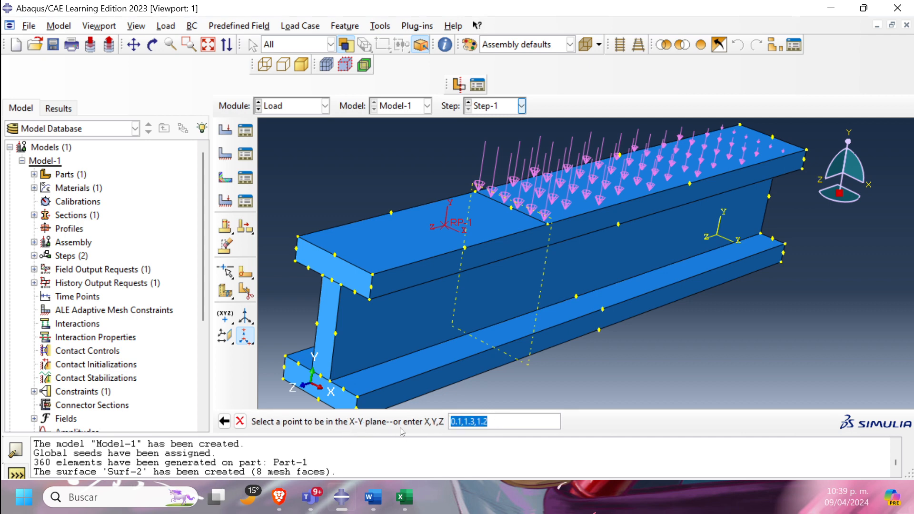
Check the X-Y plane point's X coordinate in the Word document against the beam diagram with the 50° load
{"action": "left_click", "coordinate": [373, 497]}
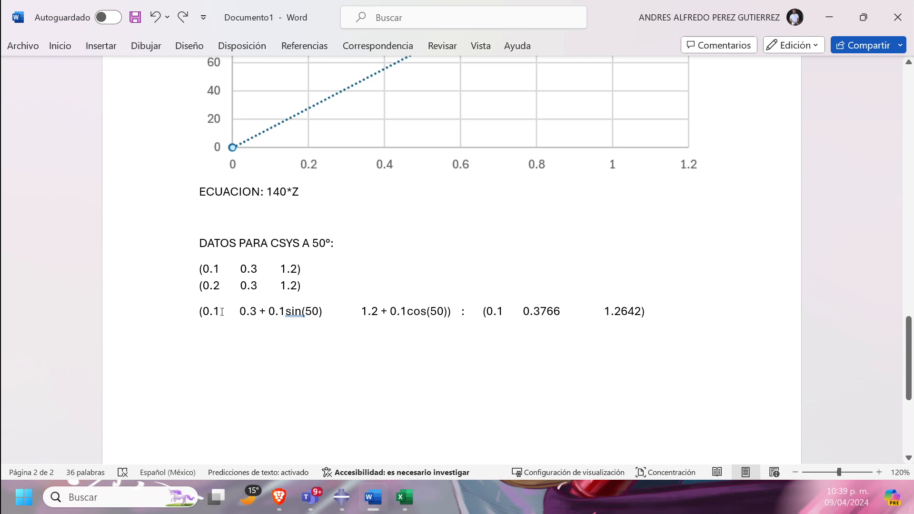
{"action": "left_click_drag", "start_coordinate": [220, 313], "coordinate": [204, 312]}
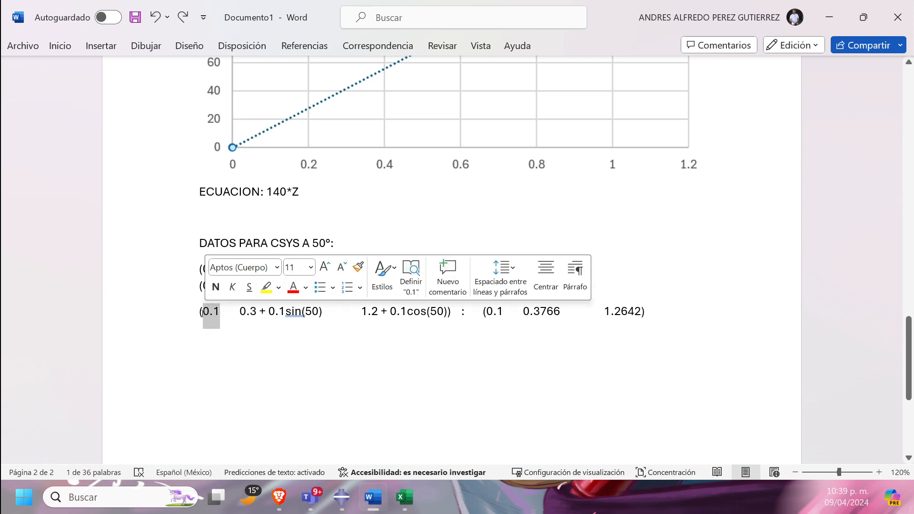
{"action": "left_click", "coordinate": [215, 311]}
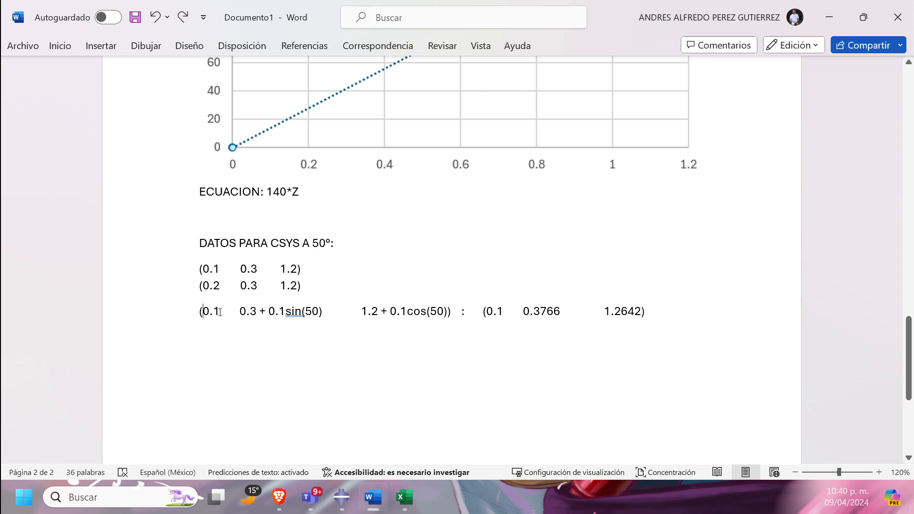
{"action": "scroll", "coordinate": [226, 315], "scroll_direction": "up", "scroll_amount": 15}
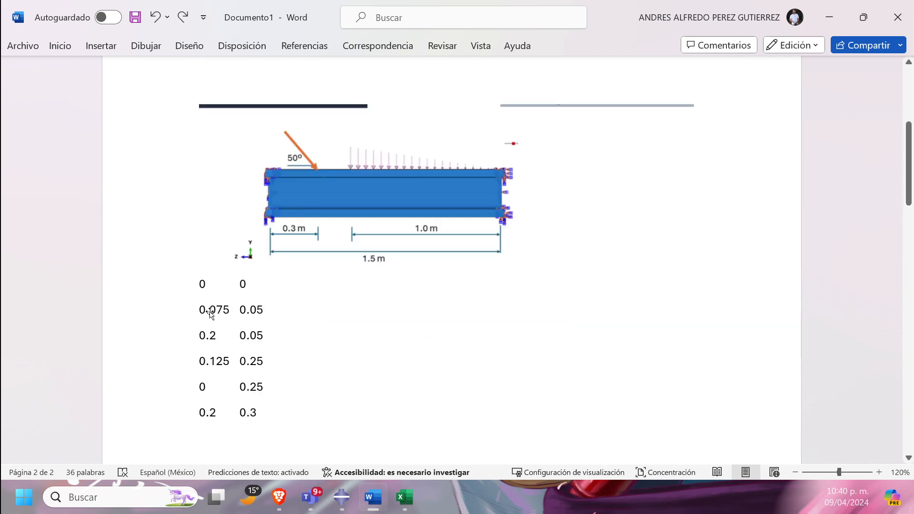
{"action": "scroll", "coordinate": [210, 313], "scroll_direction": "down", "scroll_amount": 3}
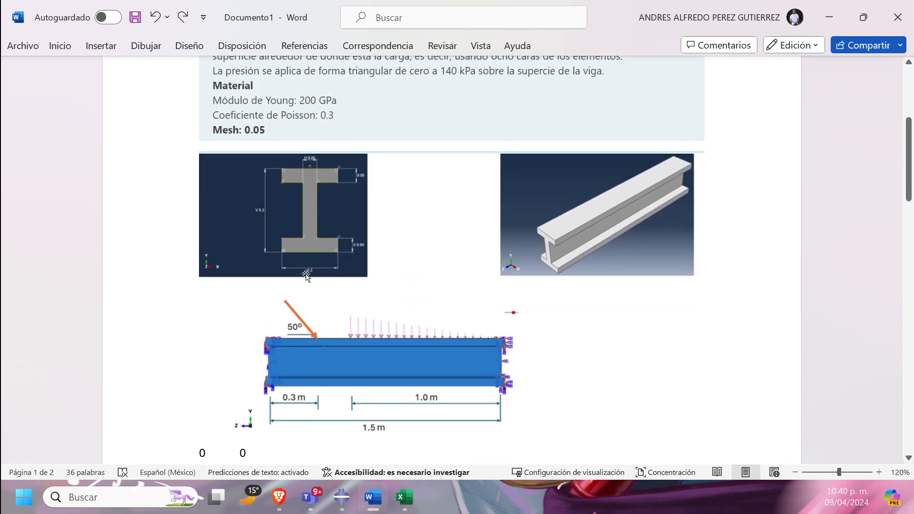
{"action": "scroll", "coordinate": [317, 283], "scroll_direction": "down", "scroll_amount": 15}
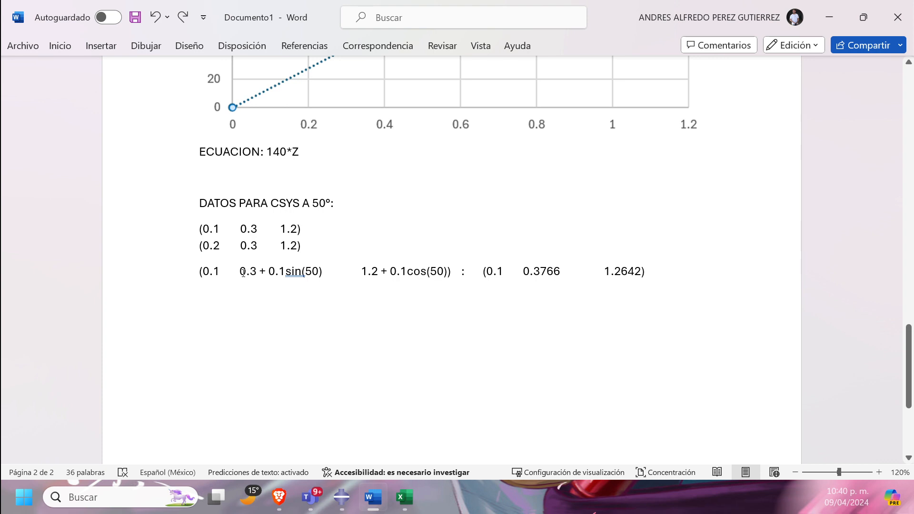
Examine the sine and cosine expressions for the X-Y plane point's Y and Z coordinates and their evaluated values
{"action": "left_click_drag", "start_coordinate": [242, 272], "coordinate": [257, 272]}
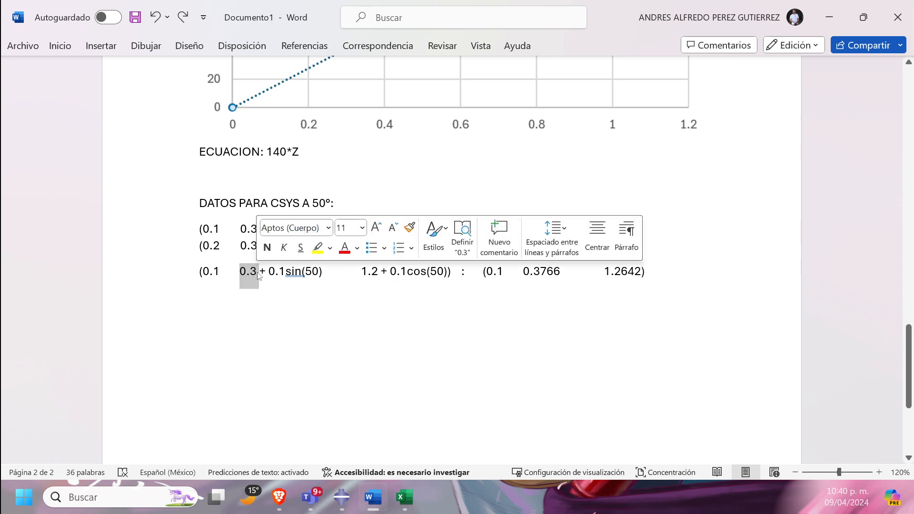
{"action": "left_click", "coordinate": [256, 272]}
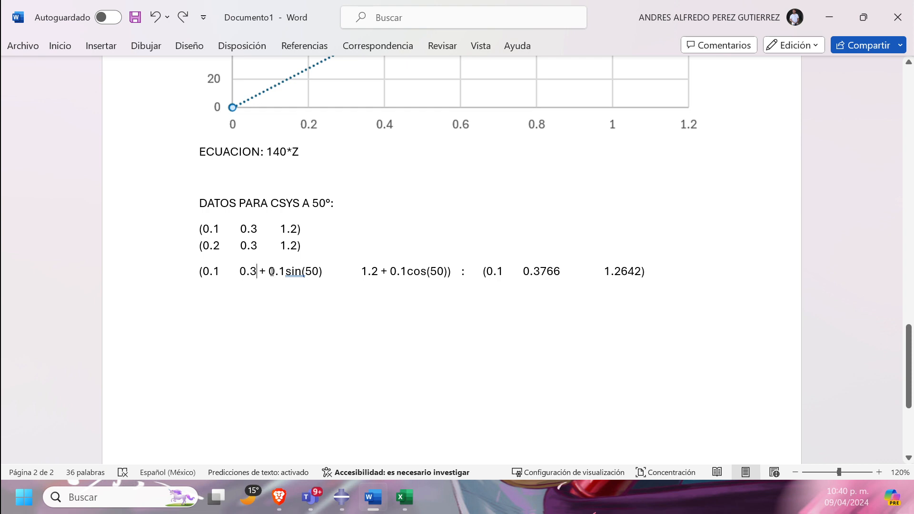
{"action": "left_click_drag", "start_coordinate": [270, 272], "coordinate": [324, 271]}
{"action": "left_click", "coordinate": [284, 272]}
{"action": "left_click", "coordinate": [330, 272]}
{"action": "left_click_drag", "start_coordinate": [328, 271], "coordinate": [280, 278]}
{"action": "left_click", "coordinate": [421, 271]}
{"action": "left_click_drag", "start_coordinate": [411, 272], "coordinate": [446, 274]}
{"action": "left_click", "coordinate": [449, 274]}
{"action": "left_click_drag", "start_coordinate": [244, 274], "coordinate": [321, 275]}
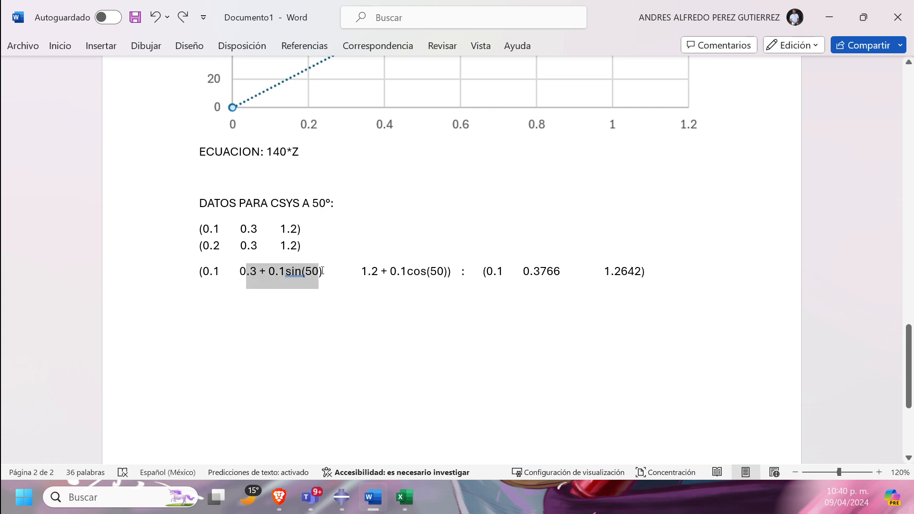
{"action": "left_click", "coordinate": [323, 273]}
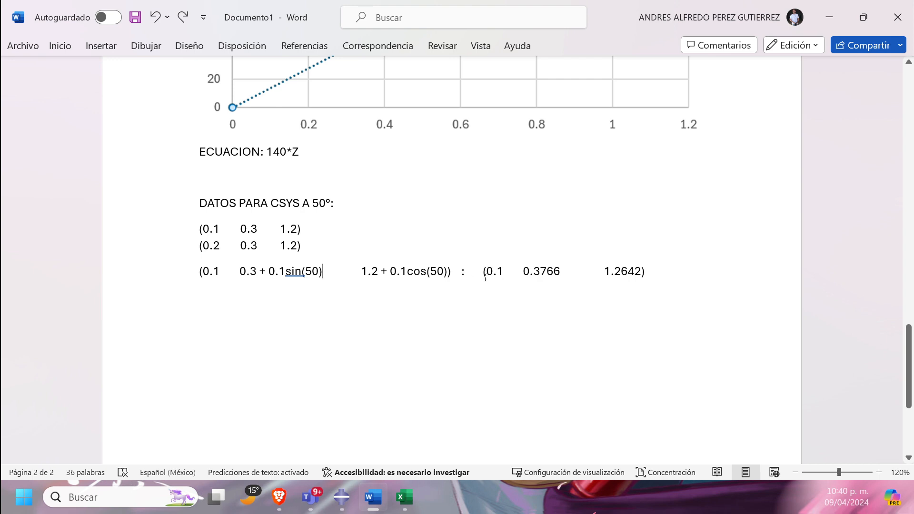
{"action": "left_click_drag", "start_coordinate": [484, 272], "coordinate": [648, 271]}
{"action": "left_click", "coordinate": [548, 287]}
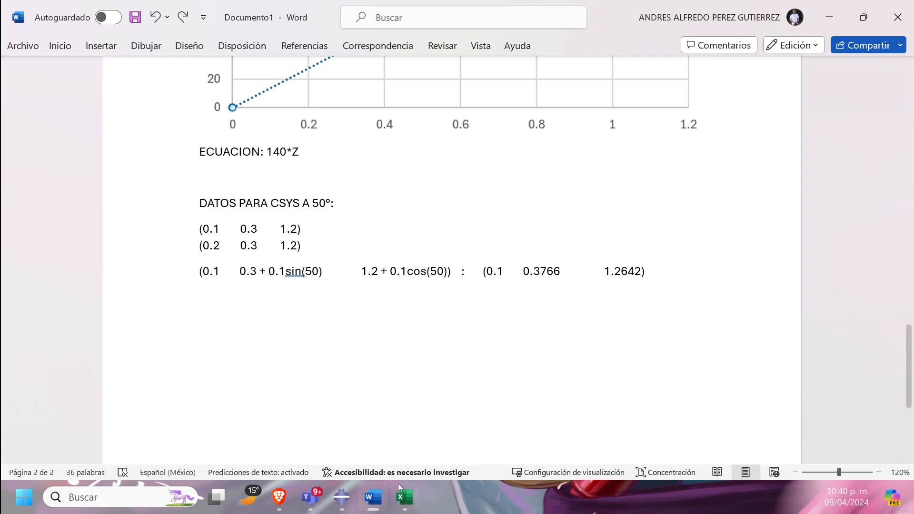
Complete the datum coordinate system in Abaqus/CAE with the X-Y plane point 0.1, 0.3766, 1.2642 from the Word document, and exit the command
{"action": "left_click", "coordinate": [346, 500]}
{"action": "type", "text": "0.1"}
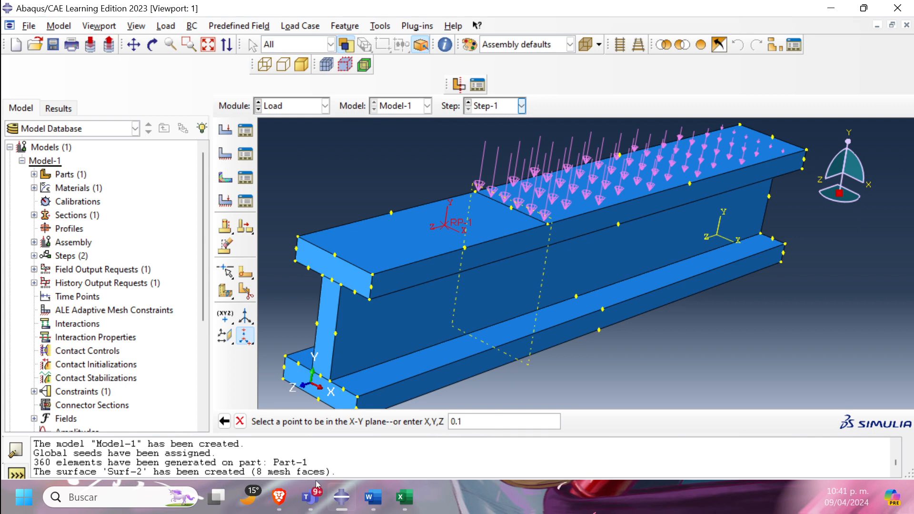
{"action": "left_click", "coordinate": [371, 503]}
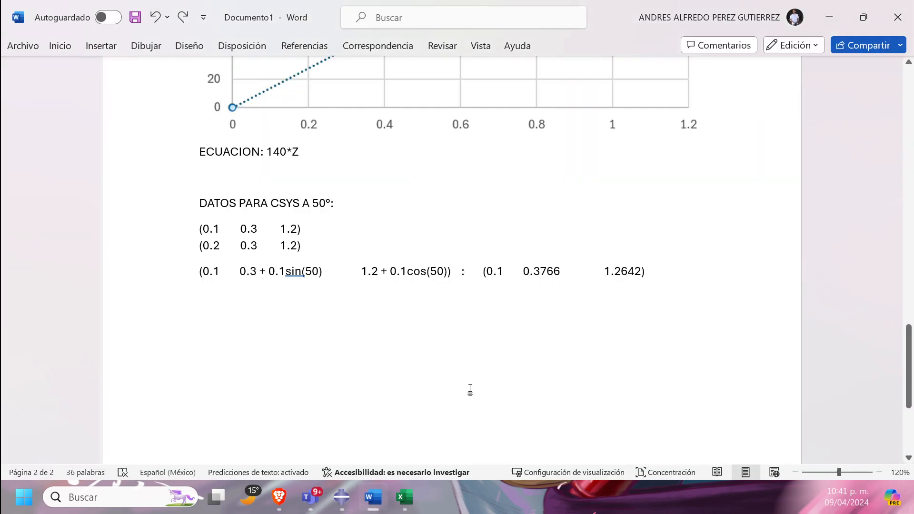
{"action": "left_click", "coordinate": [354, 501]}
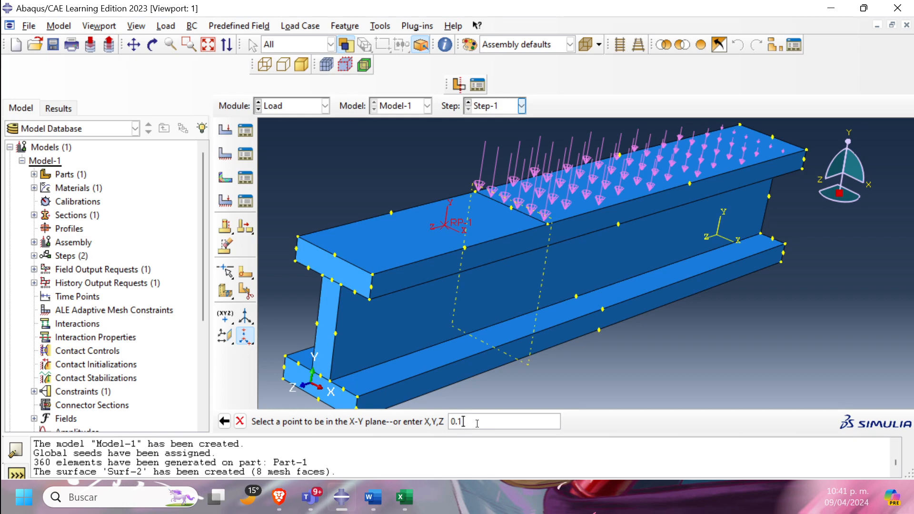
{"action": "type", "text": "3766"}
{"action": "left_click", "coordinate": [373, 497]}
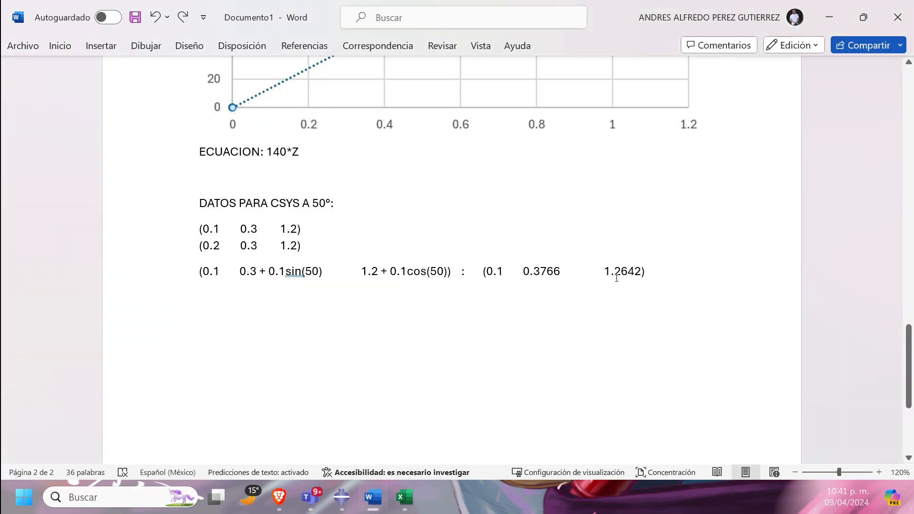
{"action": "left_click", "coordinate": [342, 497]}
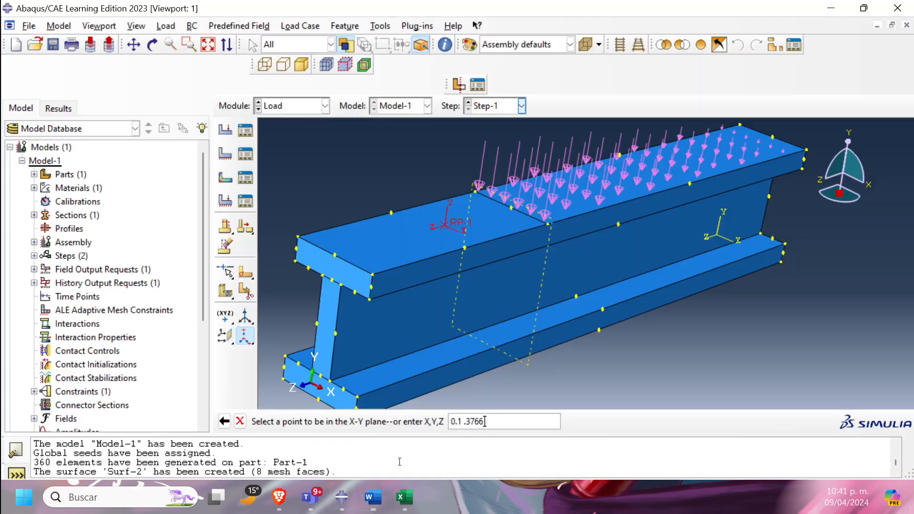
{"action": "type", "text": "1.2642"}
{"action": "key", "text": "Return"}
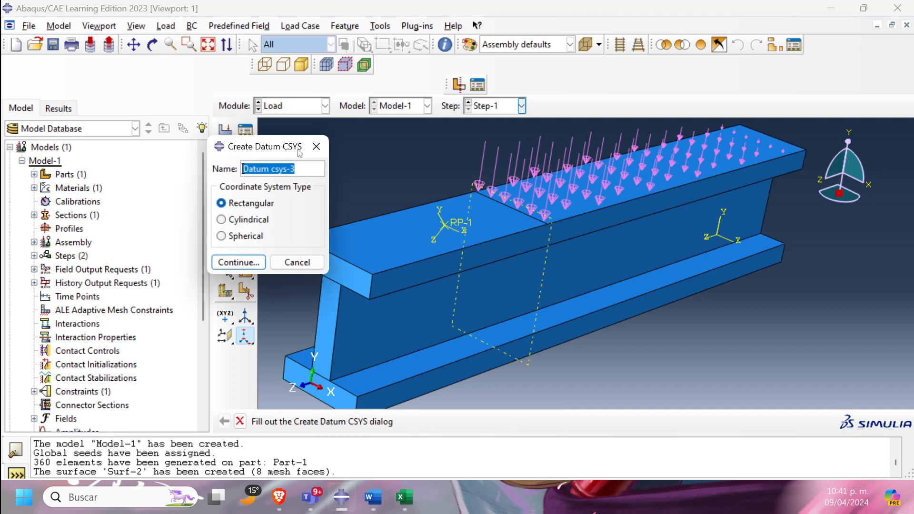
{"action": "left_click", "coordinate": [316, 147]}
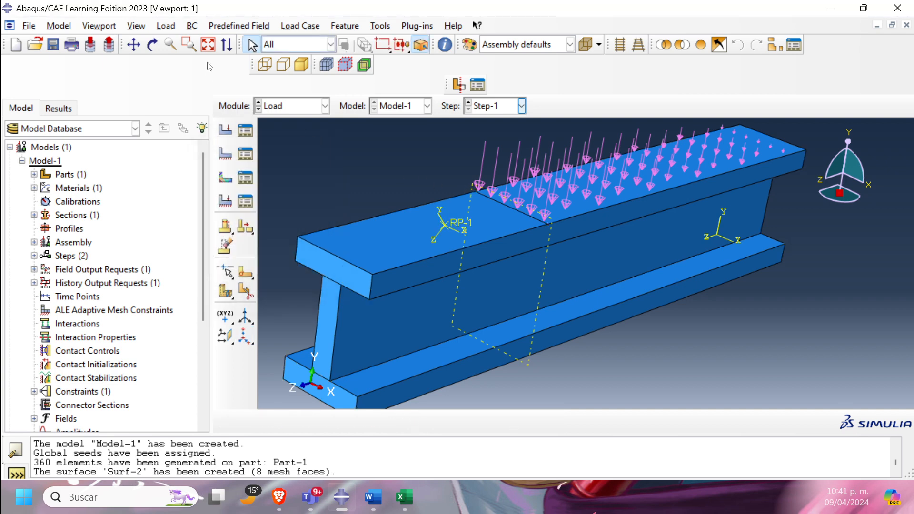
Create a mechanical concentrated force named Load-2 in Step-1 and apply it to reference point RP-1
{"action": "left_click", "coordinate": [152, 44]}
{"action": "mouse_move", "coordinate": [362, 162]}
{"action": "left_mouse_down"}
{"action": "mouse_move", "coordinate": [412, 184]}
{"action": "mouse_move", "coordinate": [473, 229]}
{"action": "mouse_move", "coordinate": [390, 224]}
{"action": "mouse_move", "coordinate": [428, 225]}
{"action": "mouse_move", "coordinate": [378, 202]}
{"action": "left_mouse_up"}
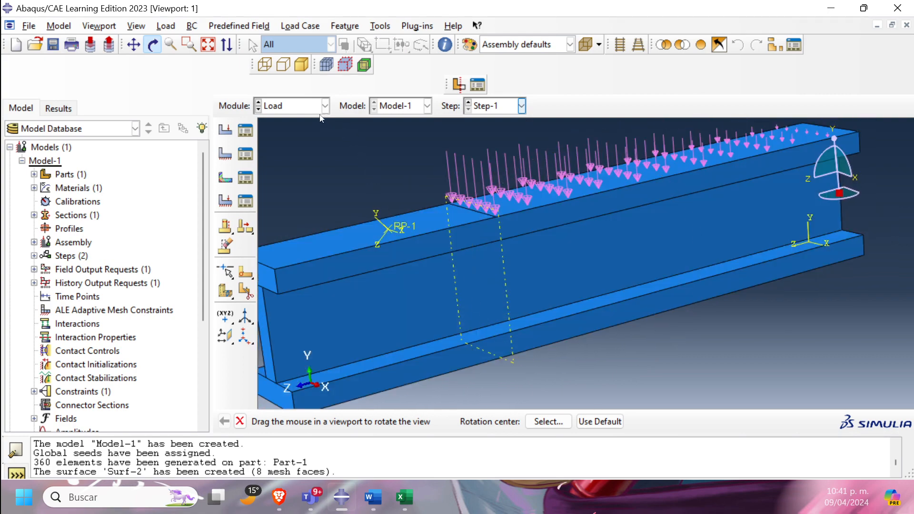
{"action": "left_click", "coordinate": [158, 49]}
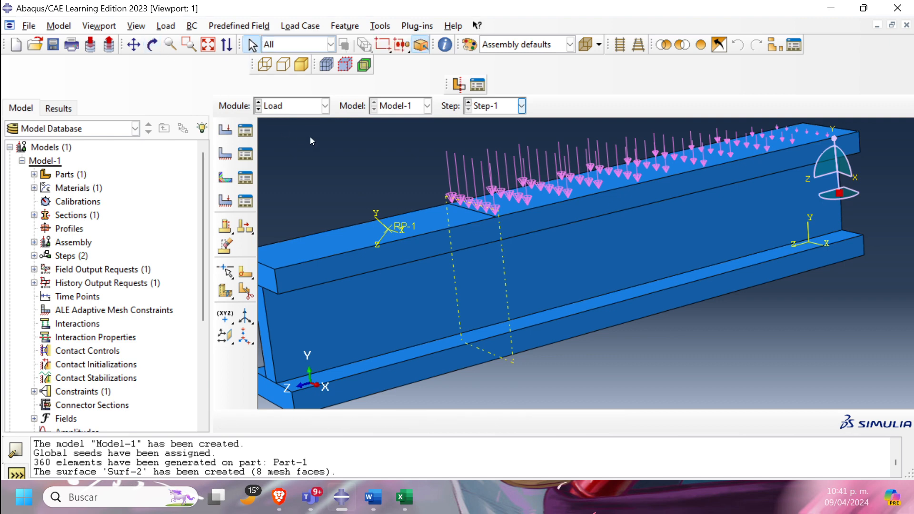
{"action": "left_click", "coordinate": [225, 130]}
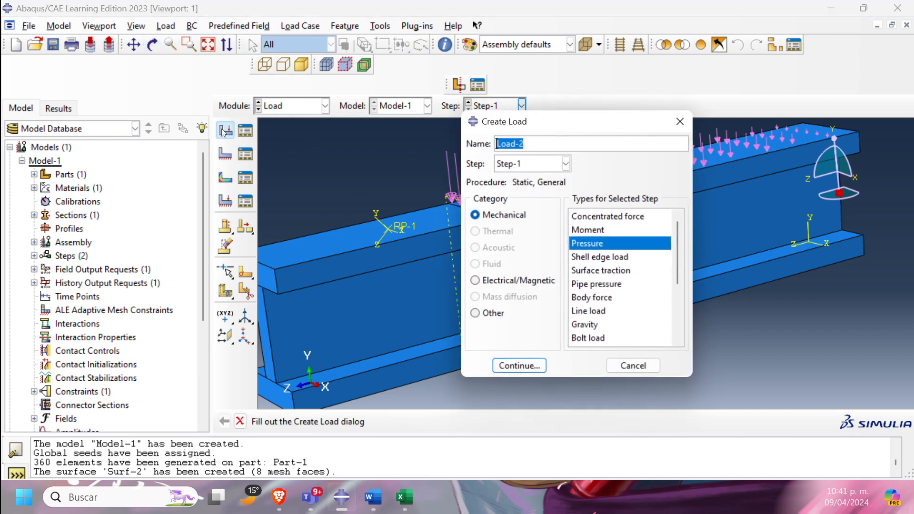
{"action": "left_click", "coordinate": [497, 143]}
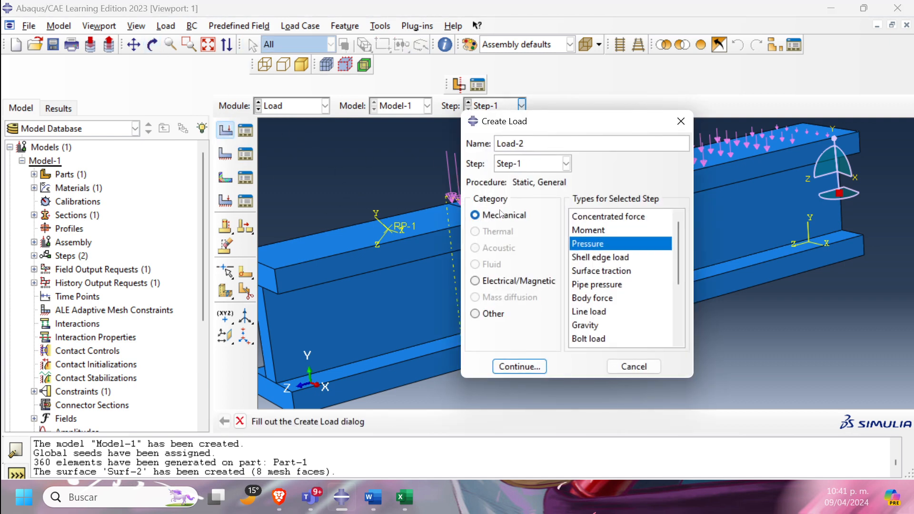
{"action": "left_click", "coordinate": [632, 218]}
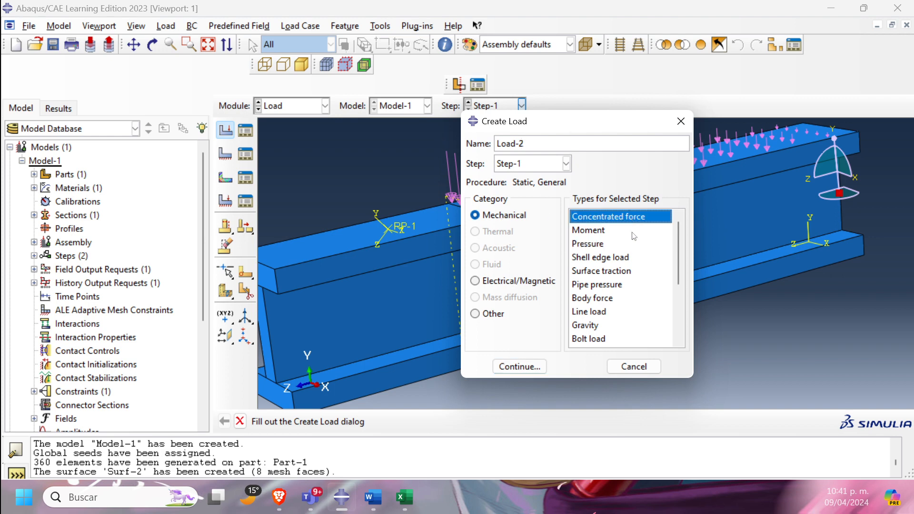
{"action": "left_click", "coordinate": [514, 367]}
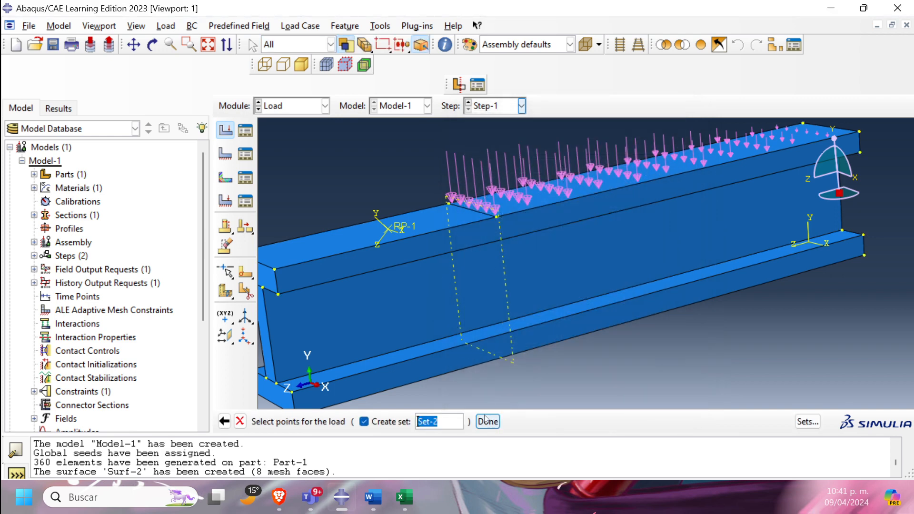
{"action": "left_click", "coordinate": [390, 230]}
{"action": "left_click", "coordinate": [488, 421]}
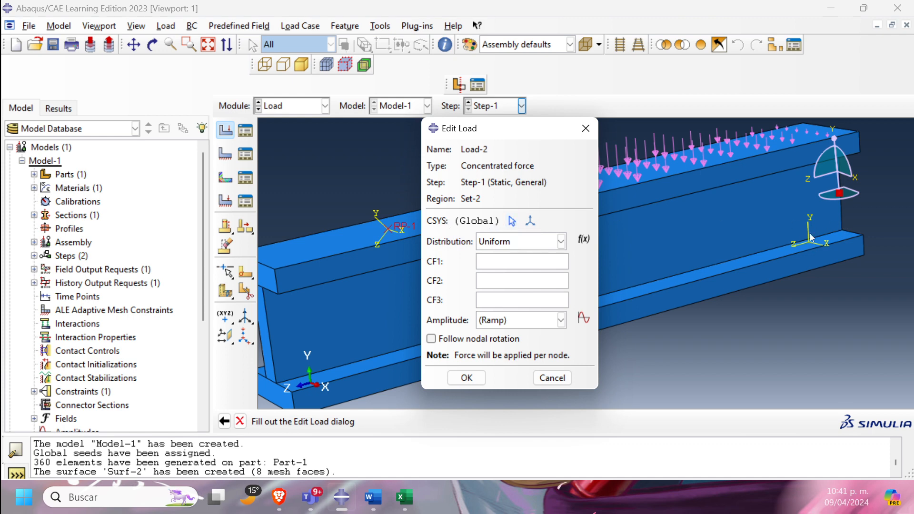
Orient Load-2 to the rotated datum coordinate system at RP-1, enter the concentrated force value and accept the load
{"action": "left_click", "coordinate": [513, 221]}
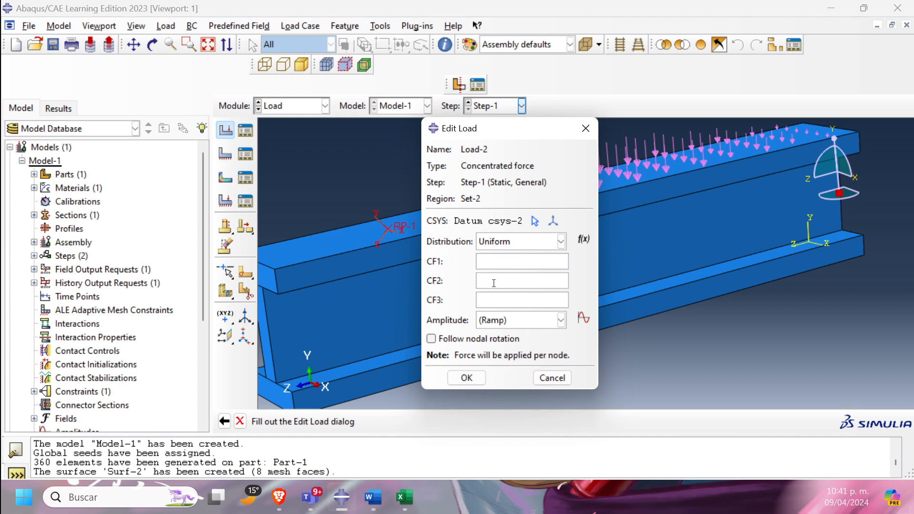
{"action": "type", "text": "0000"}
{"action": "left_click", "coordinate": [466, 378]}
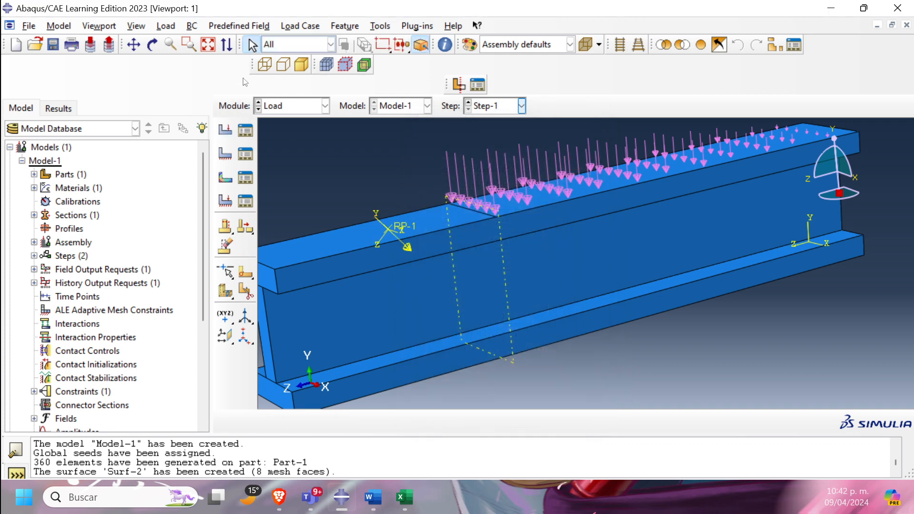
Compare the direction of the force at RP-1 with the 50° load in the Word document's beam diagram, and return to Abaqus/CAE
{"action": "left_click", "coordinate": [153, 44]}
{"action": "mouse_move", "coordinate": [472, 224]}
{"action": "left_mouse_down"}
{"action": "mouse_move", "coordinate": [449, 240]}
{"action": "mouse_move", "coordinate": [547, 282]}
{"action": "mouse_move", "coordinate": [538, 282]}
{"action": "left_mouse_up"}
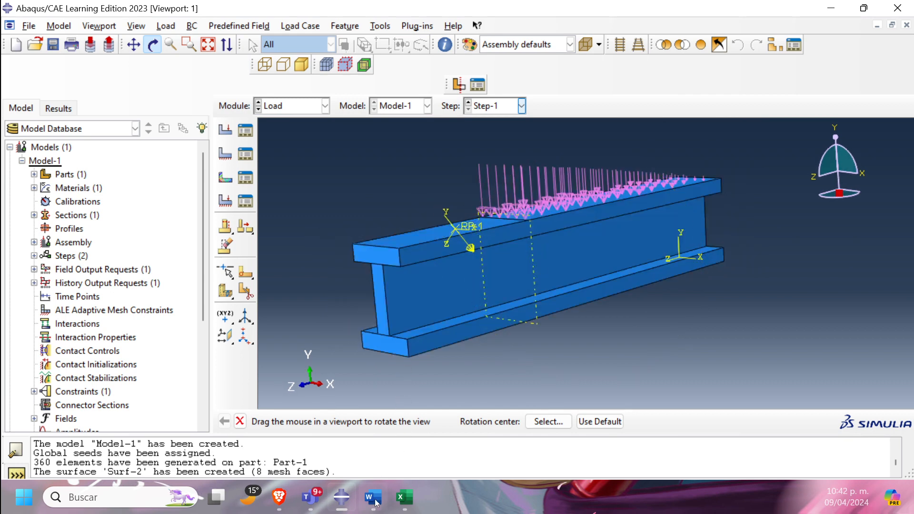
{"action": "mouse_move", "coordinate": [375, 500]}
{"action": "left_click", "coordinate": [374, 405]}
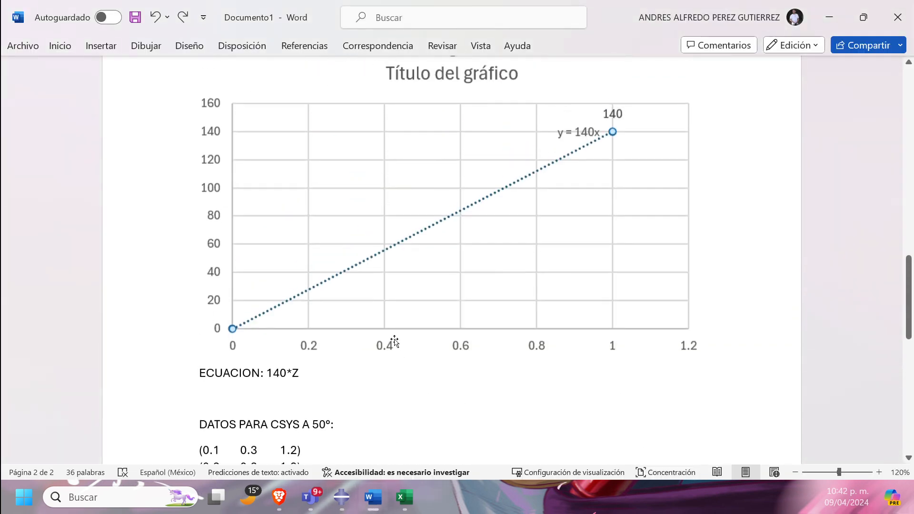
{"action": "scroll", "coordinate": [395, 341], "scroll_direction": "up", "scroll_amount": 15}
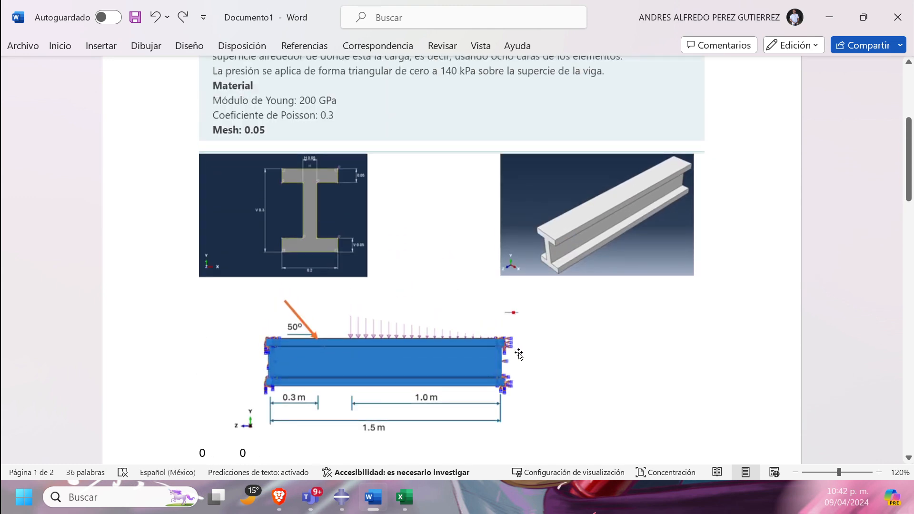
{"action": "scroll", "coordinate": [519, 357], "scroll_direction": "down", "scroll_amount": 1}
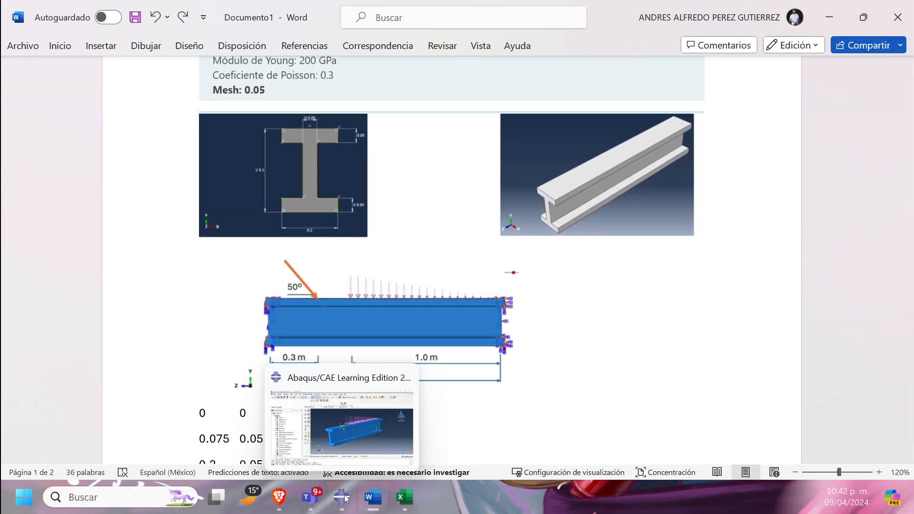
{"action": "left_click", "coordinate": [345, 497]}
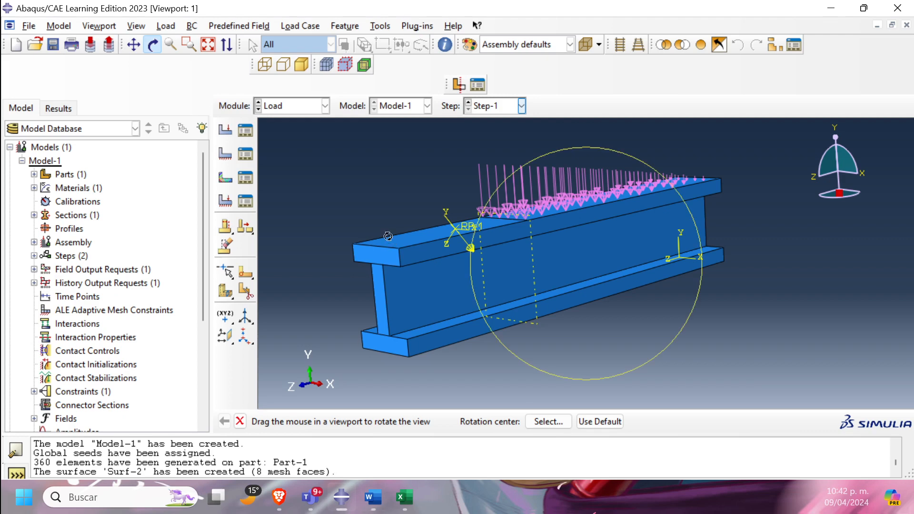
Create a mechanical Symmetry/Antisymmetry/Encastre boundary condition named BC-1 in the Initial step
{"action": "left_click", "coordinate": [223, 154]}
{"action": "left_click", "coordinate": [272, 186]}
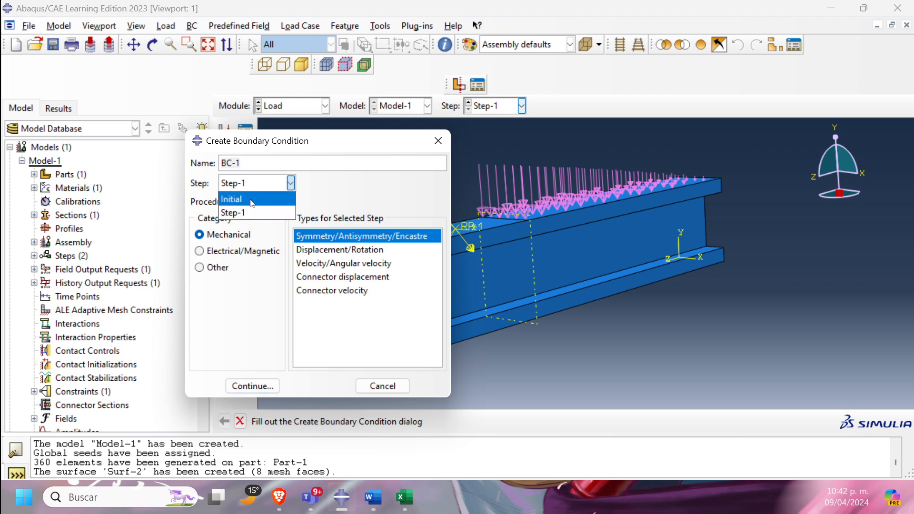
{"action": "left_click", "coordinate": [253, 200]}
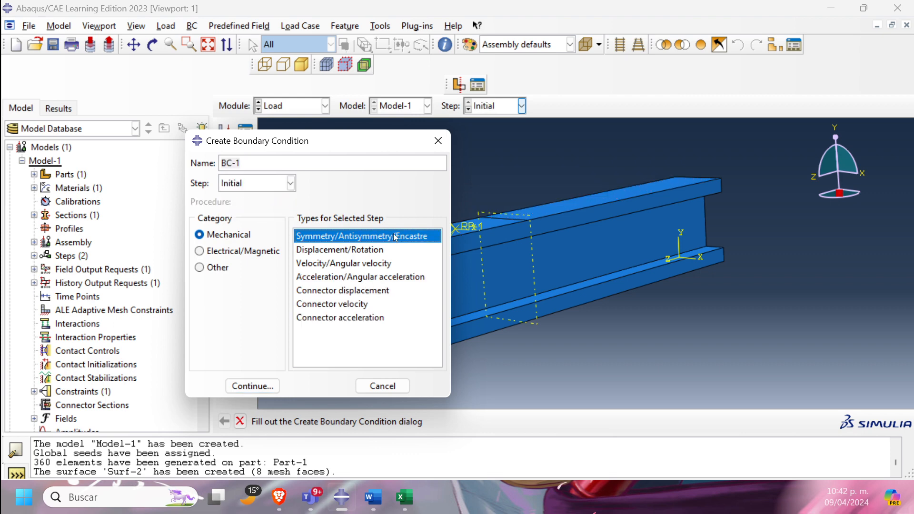
{"action": "left_click", "coordinate": [252, 386]}
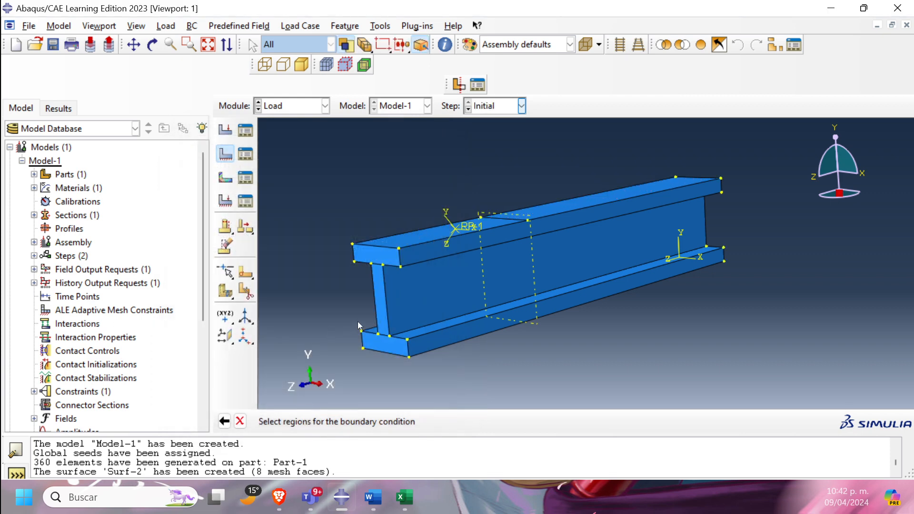
Assign the I-profile faces at both beam ends to BC-1 as Set-3 and fix them with ENCASTRE
{"action": "left_click", "coordinate": [382, 255]}
{"action": "left_click", "coordinate": [378, 281], "text": "shift"}
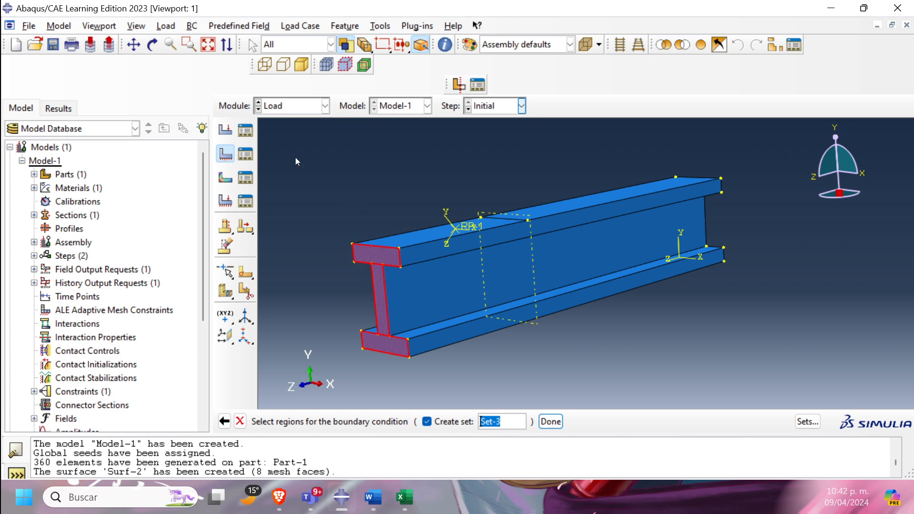
{"action": "left_click", "coordinate": [152, 45]}
{"action": "left_click_drag", "start_coordinate": [640, 230], "coordinate": [472, 281]}
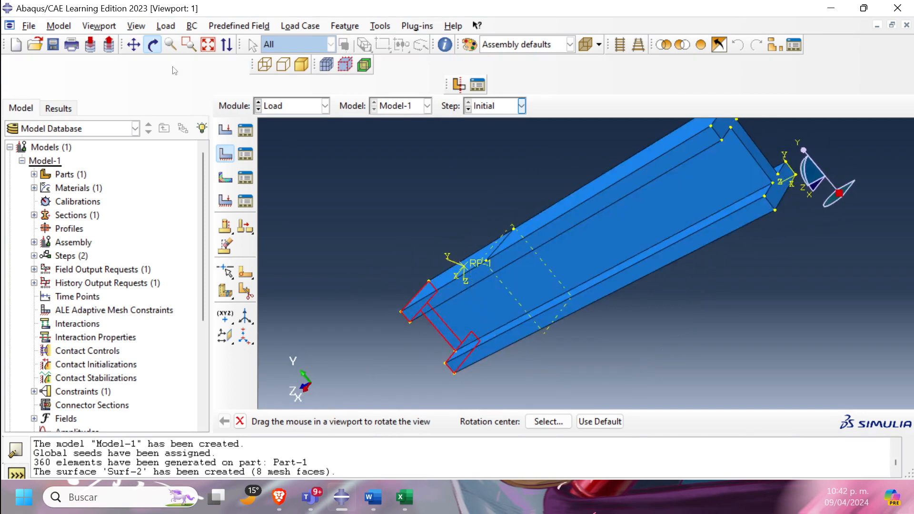
{"action": "left_click", "coordinate": [153, 43]}
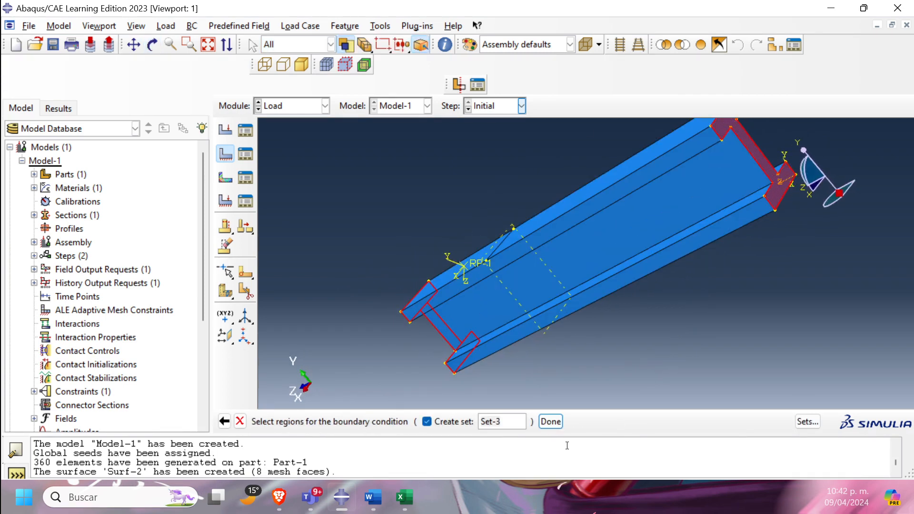
{"action": "left_click", "coordinate": [550, 421]}
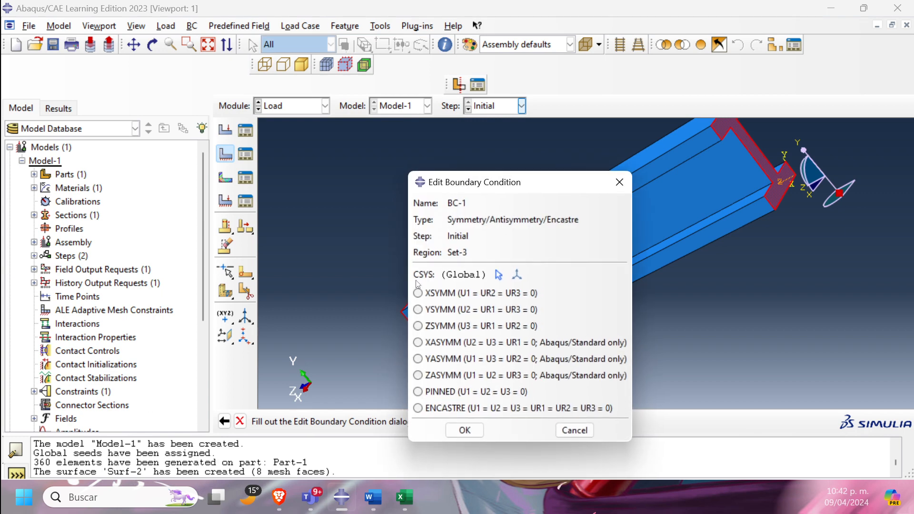
{"action": "left_click", "coordinate": [465, 410]}
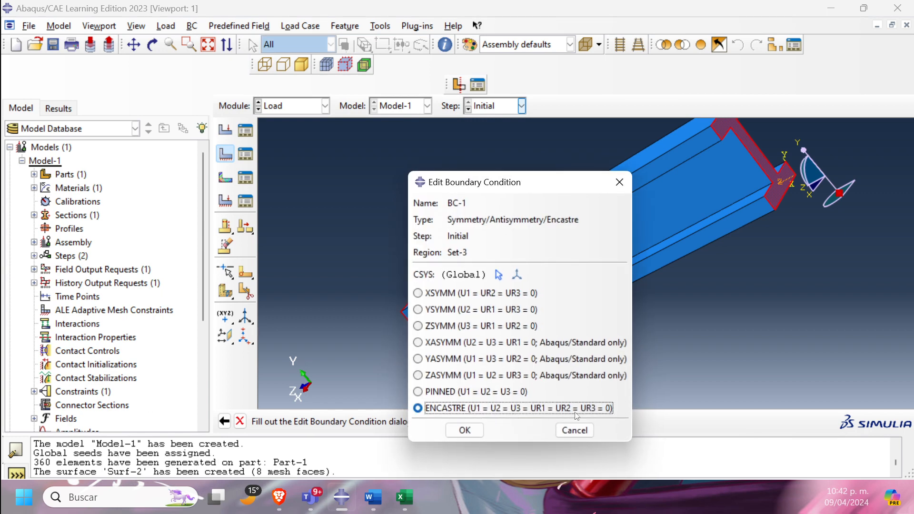
{"action": "left_click", "coordinate": [465, 430]}
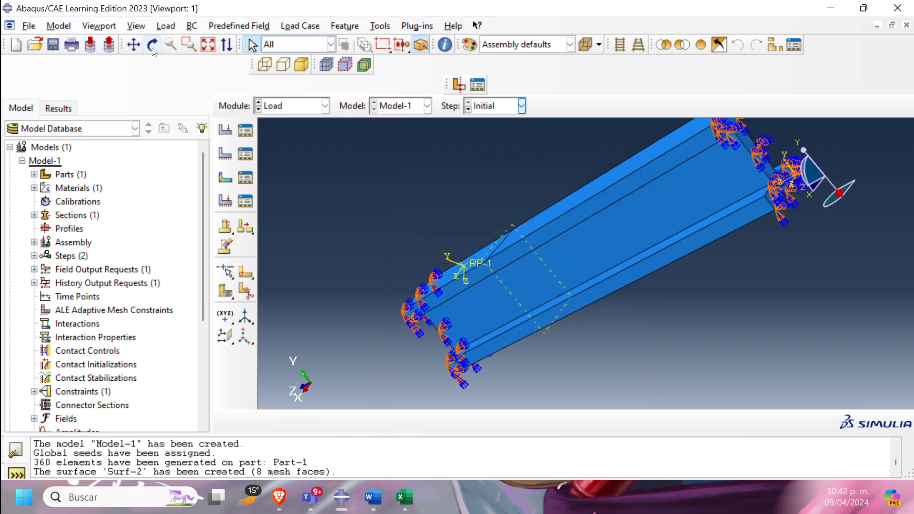
Switch to the Job module and create full-analysis job Job-1 for Model-1 with the default submission settings
{"action": "left_click_drag", "start_coordinate": [474, 271], "coordinate": [619, 314]}
{"action": "left_click", "coordinate": [311, 110]}
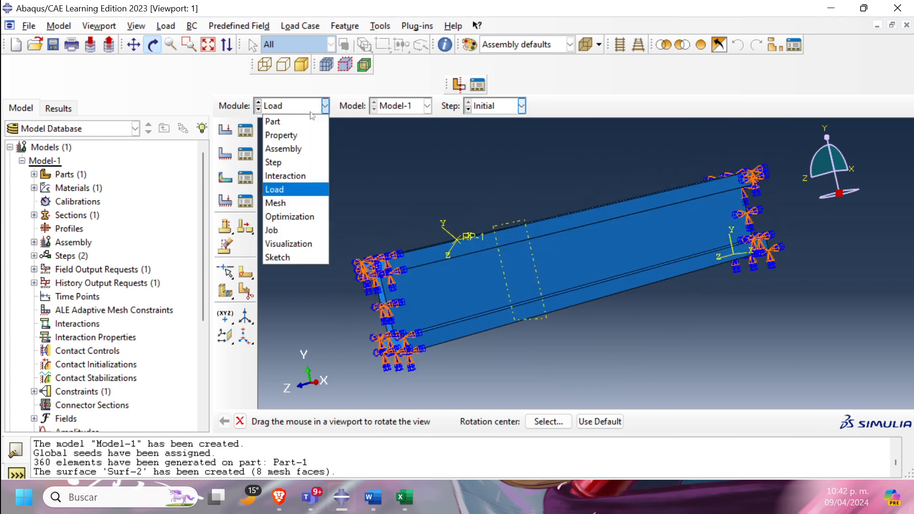
{"action": "left_click", "coordinate": [286, 230]}
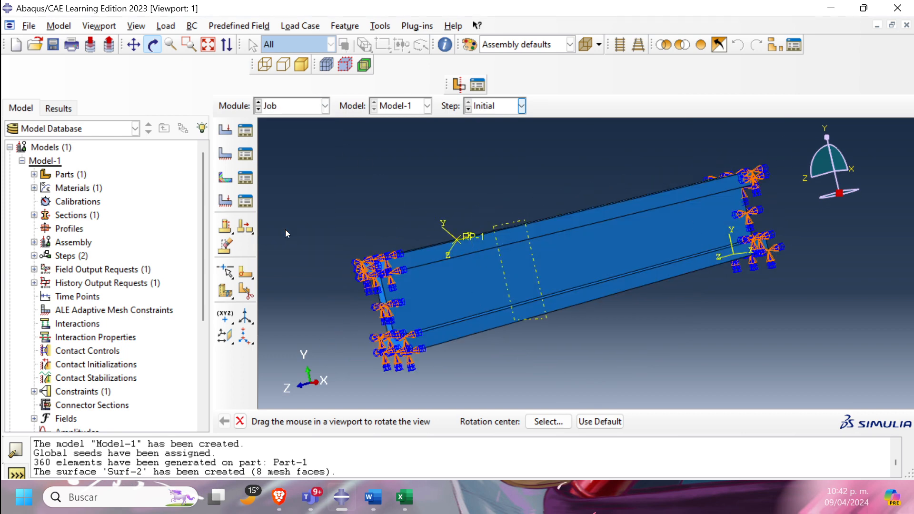
{"action": "left_click_drag", "start_coordinate": [365, 158], "coordinate": [354, 178]}
{"action": "left_click", "coordinate": [339, 334]}
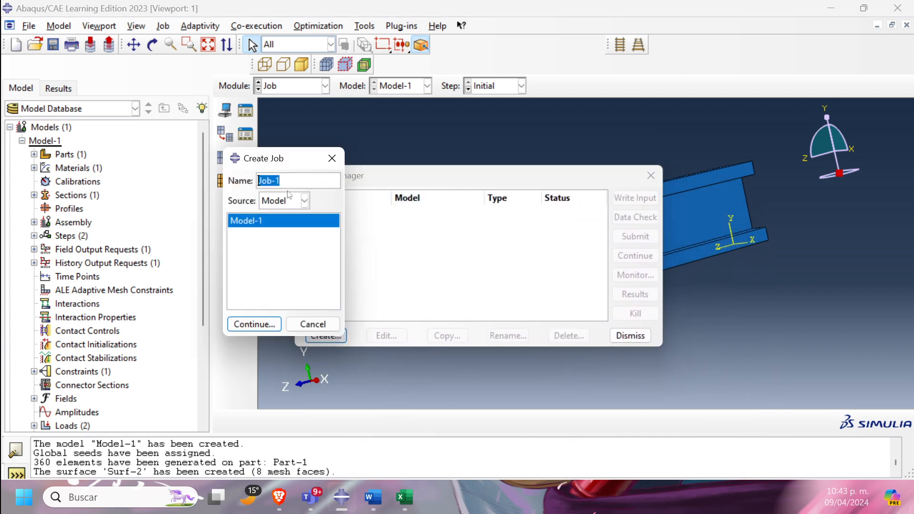
{"action": "left_click", "coordinate": [254, 325]}
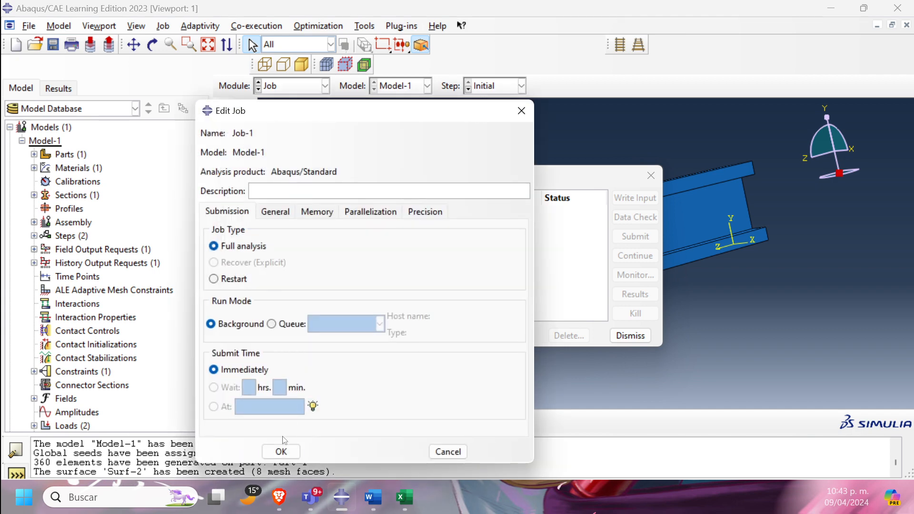
{"action": "left_click", "coordinate": [281, 450]}
Submit Job-1 for analysis, overwriting its existing job files, and wait for the run to finish
{"action": "left_click", "coordinate": [632, 238]}
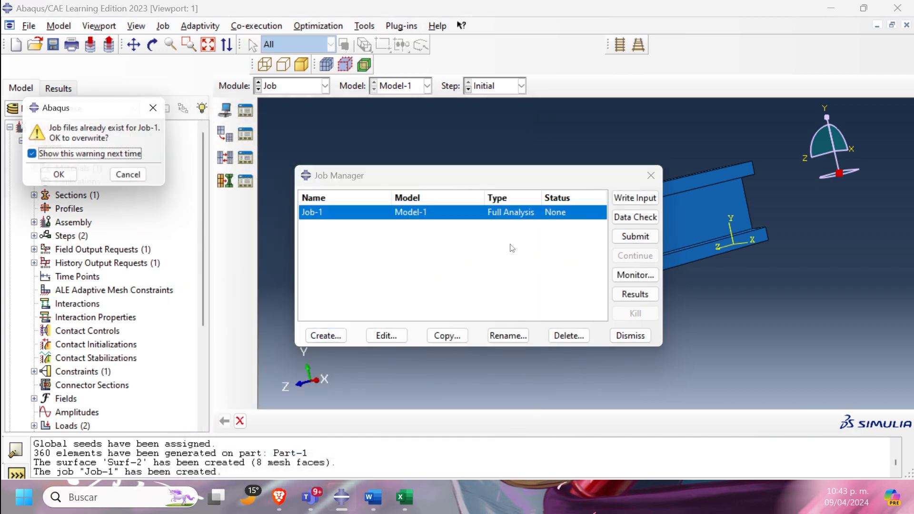
{"action": "left_click", "coordinate": [57, 176]}
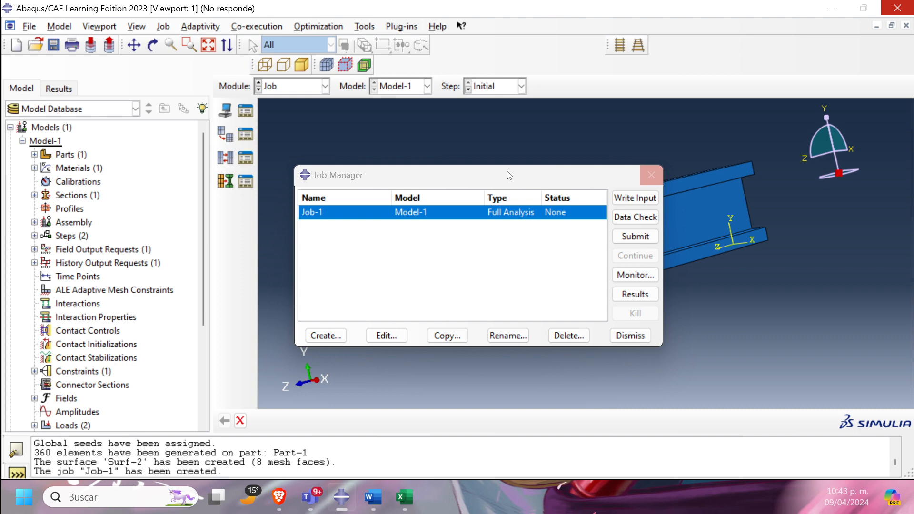
{"action": "mouse_move", "coordinate": [492, 175]}
{"action": "left_mouse_down"}
{"action": "mouse_move", "coordinate": [482, 172]}
{"action": "mouse_move", "coordinate": [504, 169]}
{"action": "left_mouse_up"}
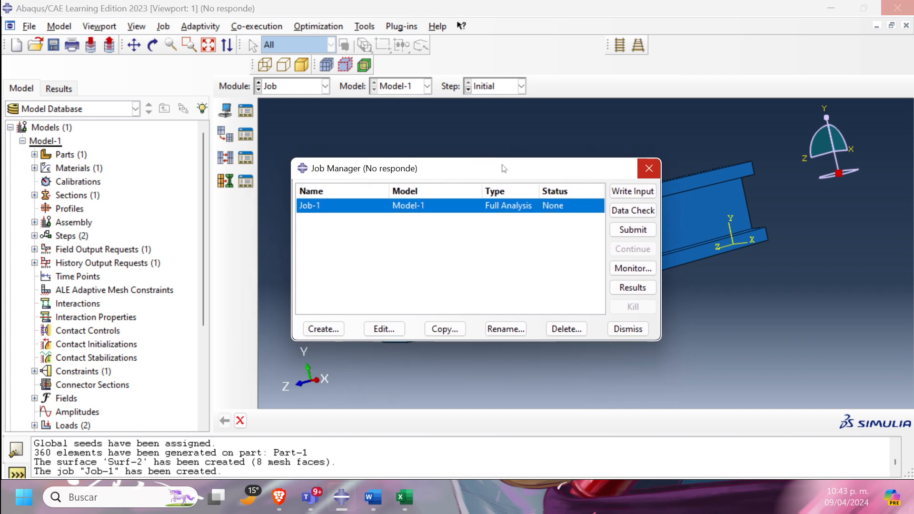
{"action": "left_click", "coordinate": [633, 231]}
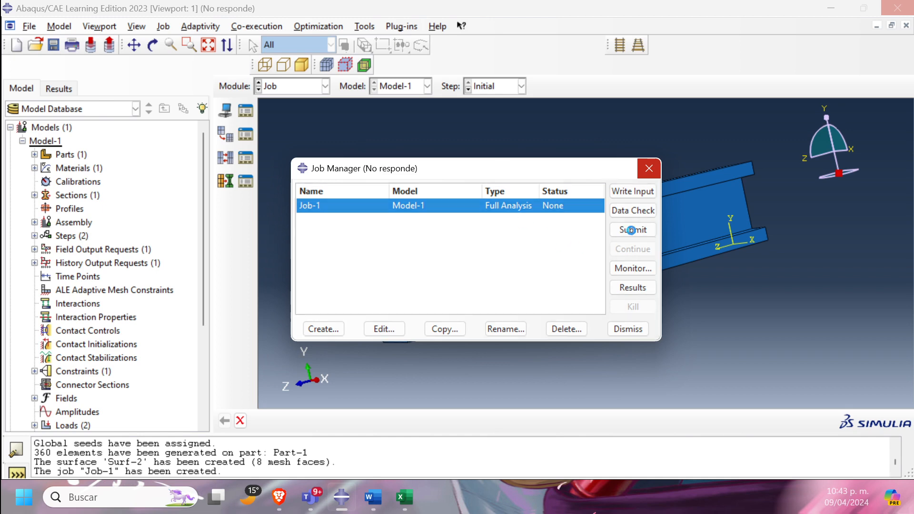
{"action": "left_click_drag", "start_coordinate": [522, 175], "coordinate": [511, 174]}
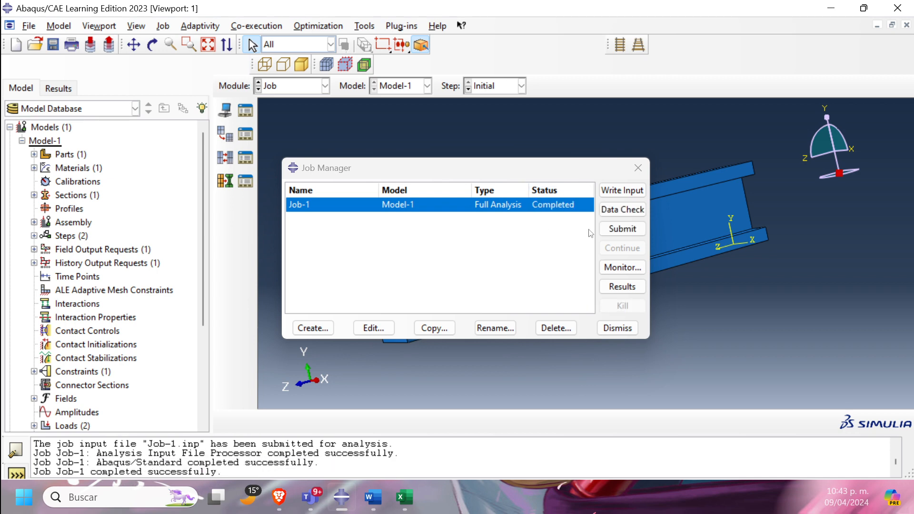
Open the Job-1 results, plot the Mises stress contours on the deformed shape and inspect the beam from the side
{"action": "left_click", "coordinate": [622, 285]}
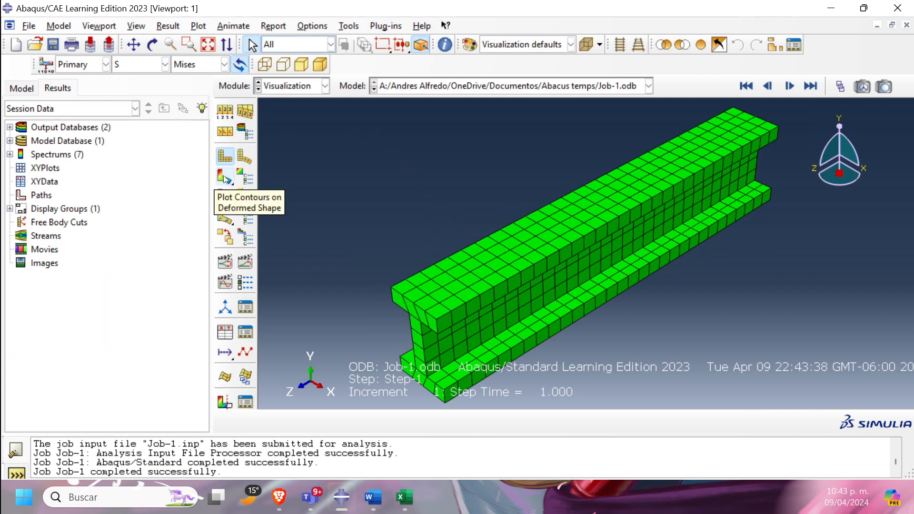
{"action": "left_click", "coordinate": [226, 179]}
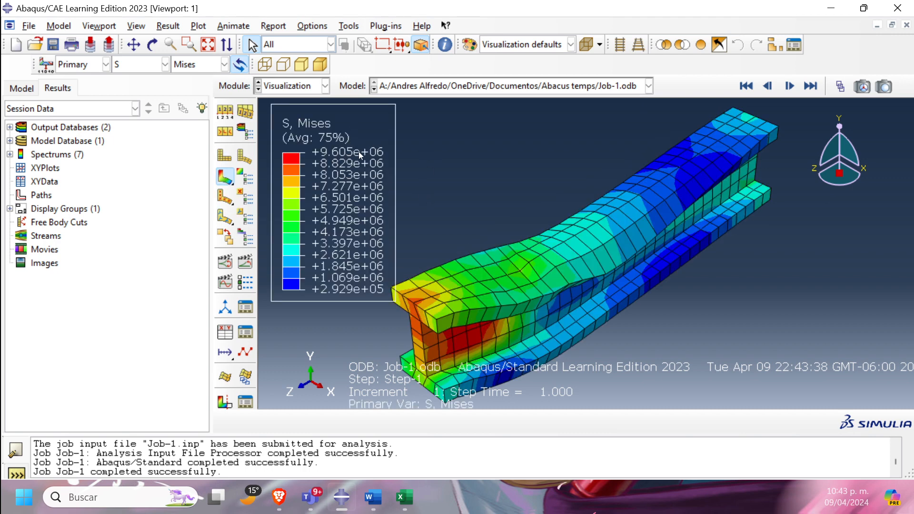
{"action": "scroll", "coordinate": [536, 219], "scroll_direction": "up", "scroll_amount": 2}
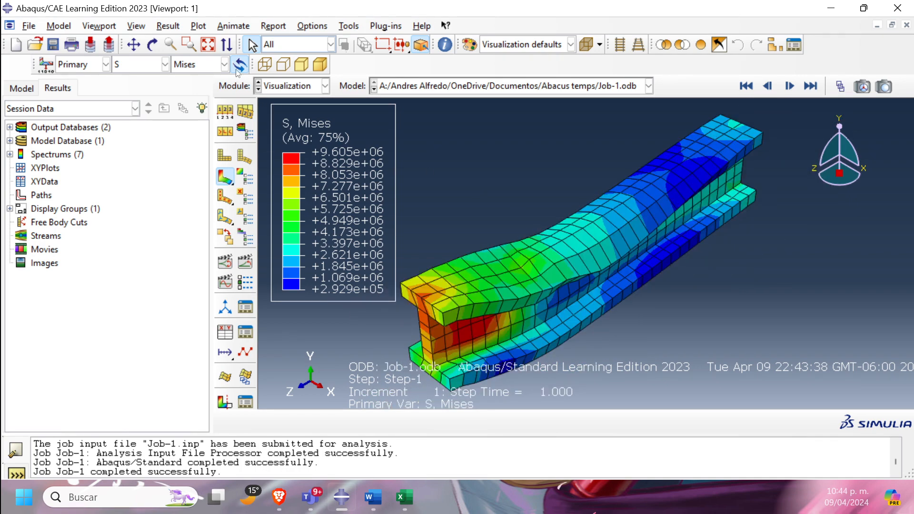
{"action": "left_click", "coordinate": [152, 45]}
{"action": "mouse_move", "coordinate": [552, 239]}
{"action": "left_mouse_down"}
{"action": "mouse_move", "coordinate": [502, 223]}
{"action": "mouse_move", "coordinate": [539, 175]}
{"action": "mouse_move", "coordinate": [507, 205]}
{"action": "mouse_move", "coordinate": [484, 260]}
{"action": "mouse_move", "coordinate": [485, 246]}
{"action": "mouse_move", "coordinate": [562, 198]}
{"action": "mouse_move", "coordinate": [608, 186]}
{"action": "left_mouse_up"}
{"action": "left_click_drag", "start_coordinate": [556, 227], "coordinate": [543, 222]}
{"action": "left_click", "coordinate": [159, 45]}
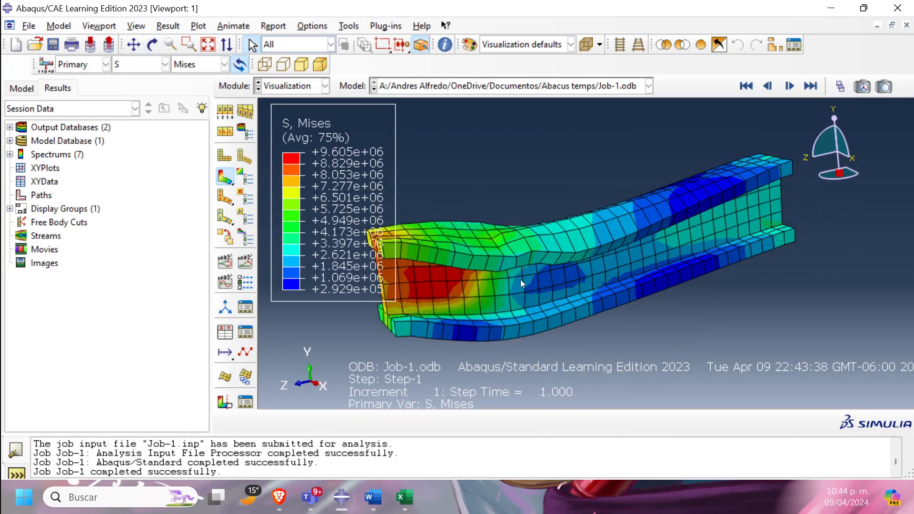
Review the Teams form questions on maximum Mises stress in MPa and U magnitude deflection in mm, and return to Abaqus/CAE
{"action": "left_click", "coordinate": [311, 498]}
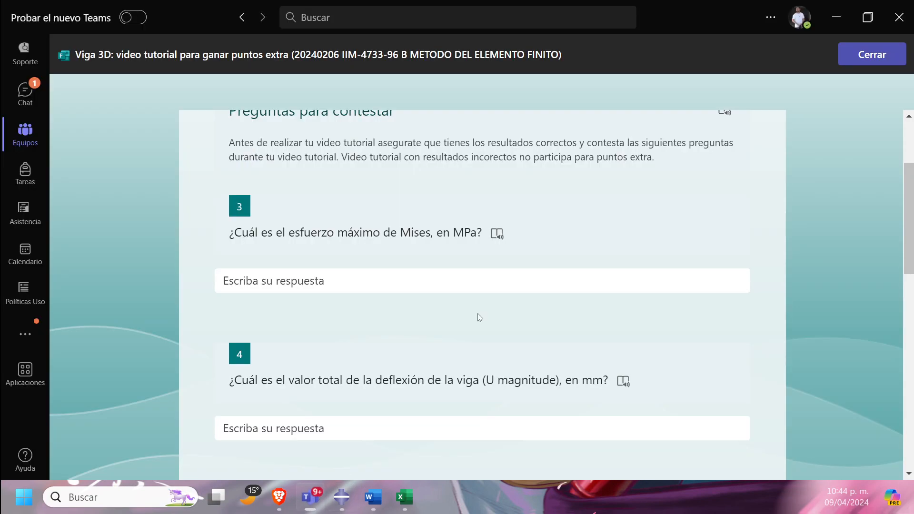
{"action": "scroll", "coordinate": [507, 297], "scroll_direction": "up", "scroll_amount": 3}
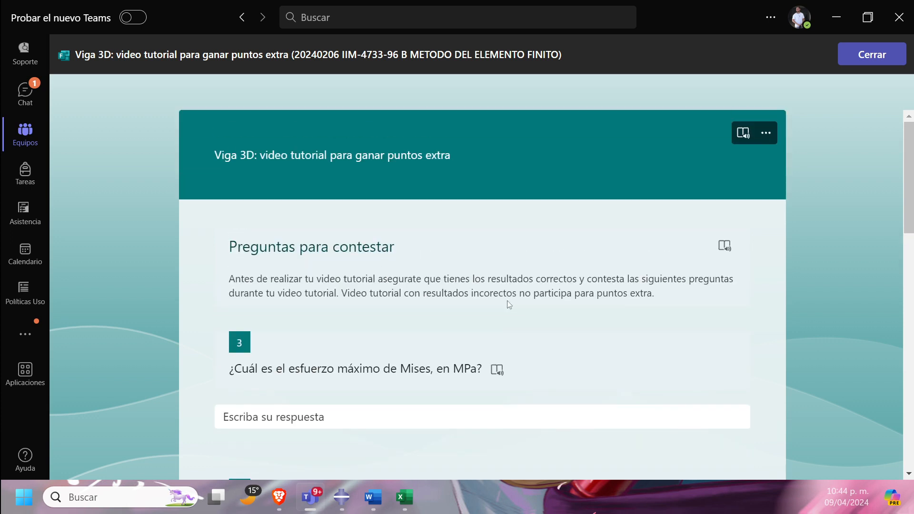
{"action": "scroll", "coordinate": [509, 305], "scroll_direction": "down", "scroll_amount": 2}
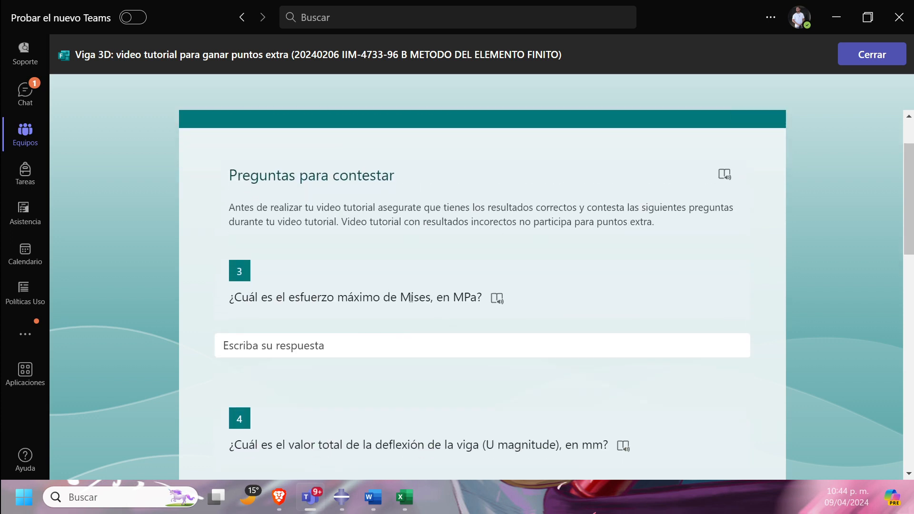
{"action": "scroll", "coordinate": [467, 277], "scroll_direction": "down", "scroll_amount": 2}
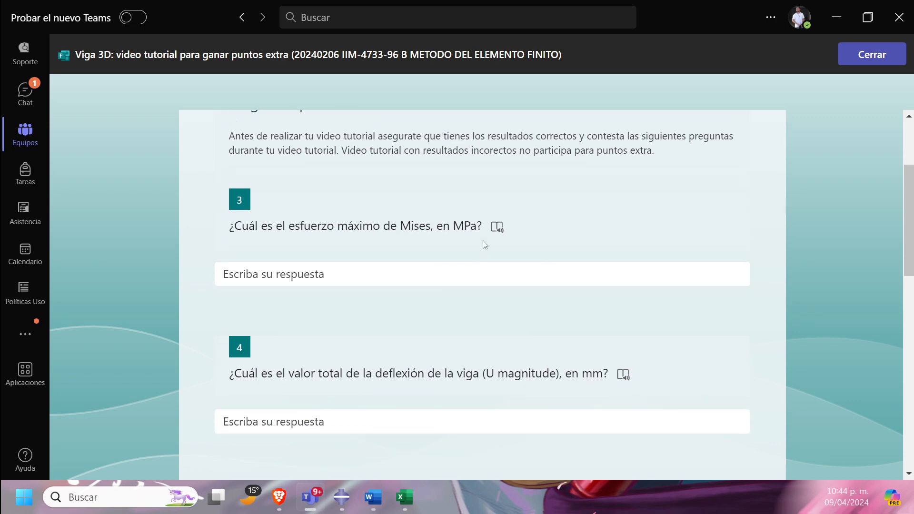
{"action": "left_click", "coordinate": [341, 497]}
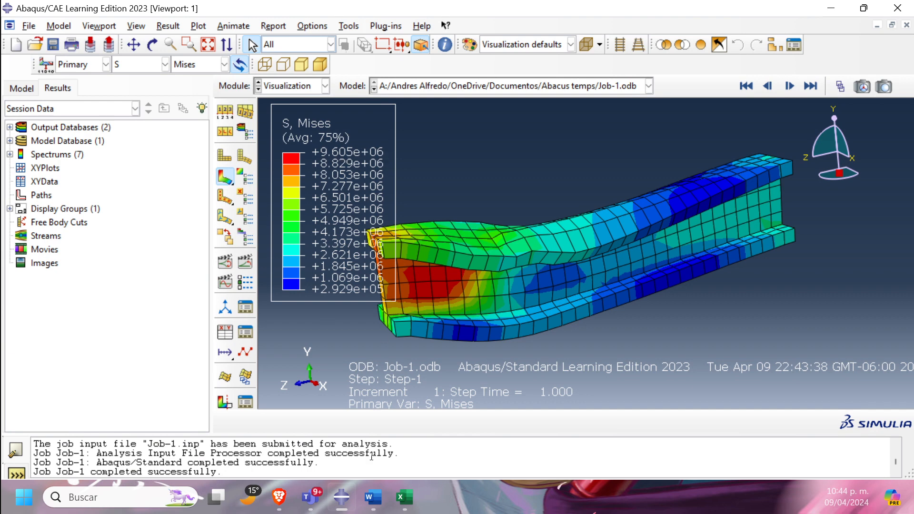
{"action": "mouse_move", "coordinate": [372, 510]}
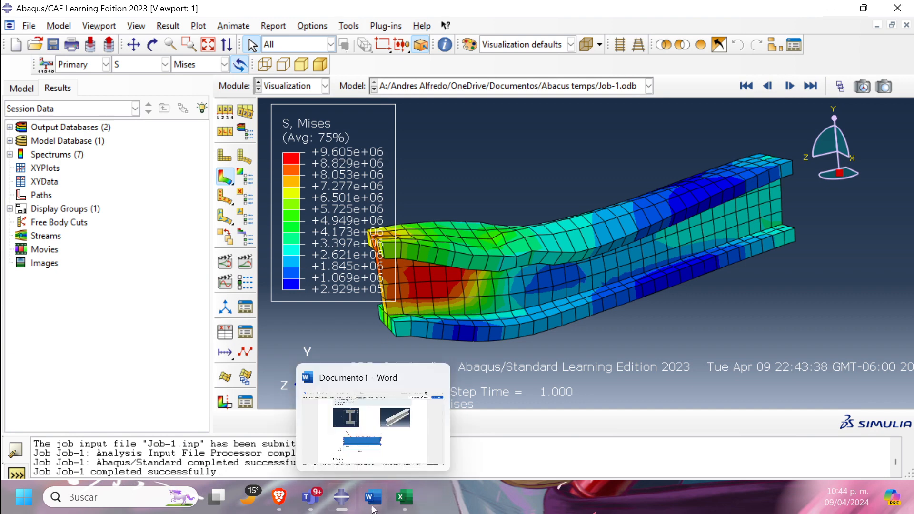
Switch to the Teams form and answer question 3 on the maximum Mises stress in MPa with 9.6
{"action": "left_click", "coordinate": [311, 497]}
{"action": "left_click", "coordinate": [304, 276]}
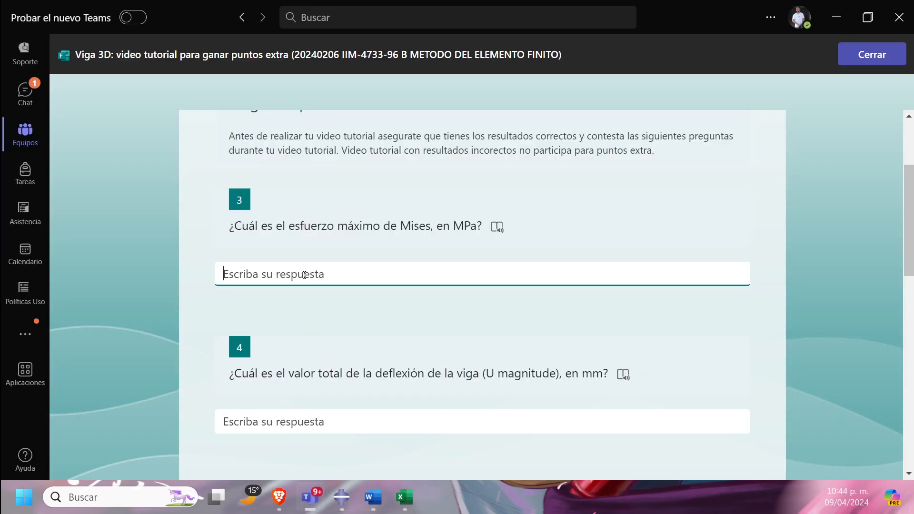
{"action": "type", "text": "9.6"}
{"action": "left_click", "coordinate": [313, 320]}
{"action": "scroll", "coordinate": [315, 319], "scroll_direction": "down", "scroll_amount": 2}
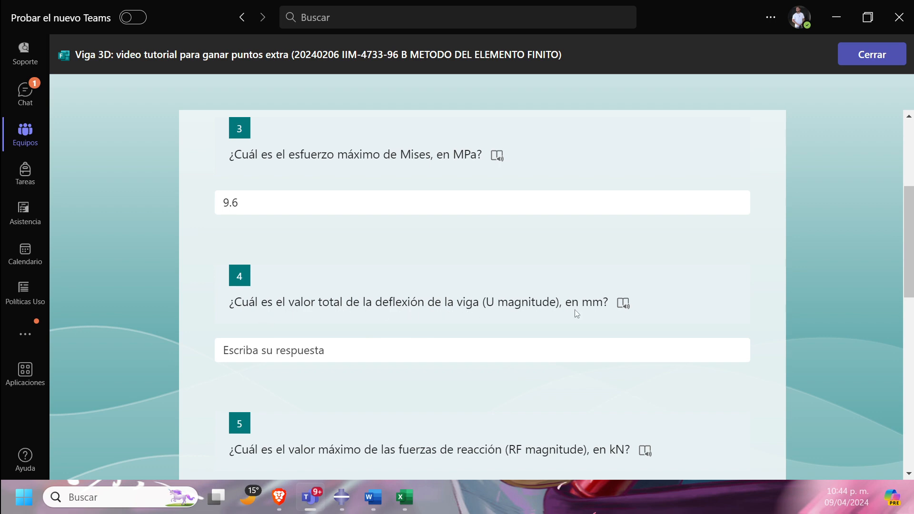
Return to Abaqus/CAE and plot the displacement U Magnitude contours on the deformed beam
{"action": "left_click", "coordinate": [351, 501]}
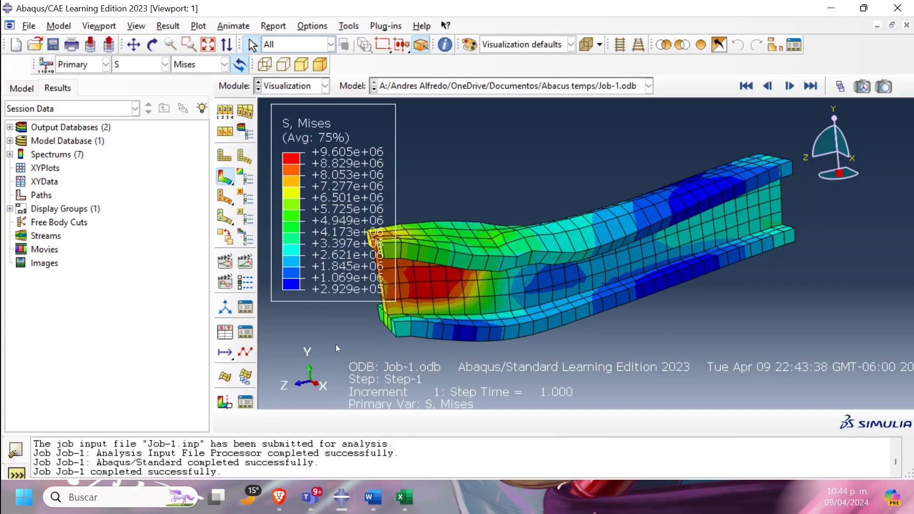
{"action": "left_click", "coordinate": [146, 67]}
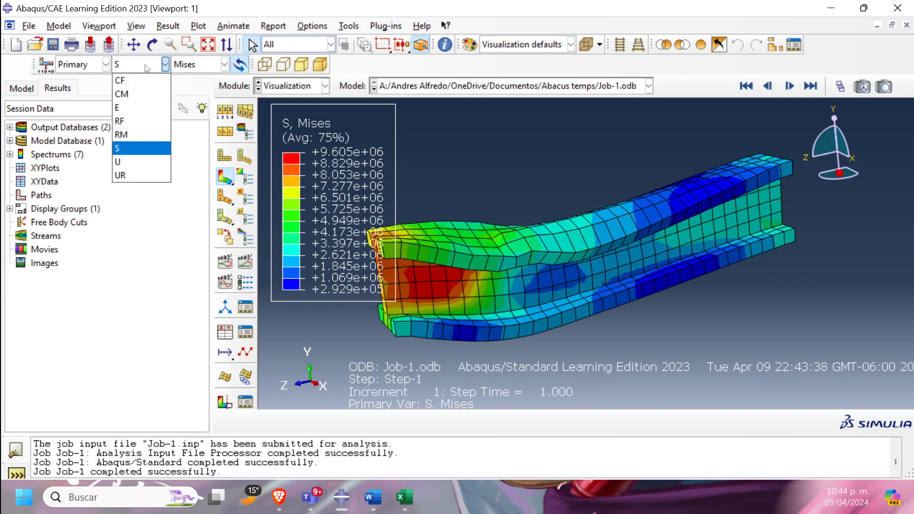
{"action": "left_click", "coordinate": [137, 163]}
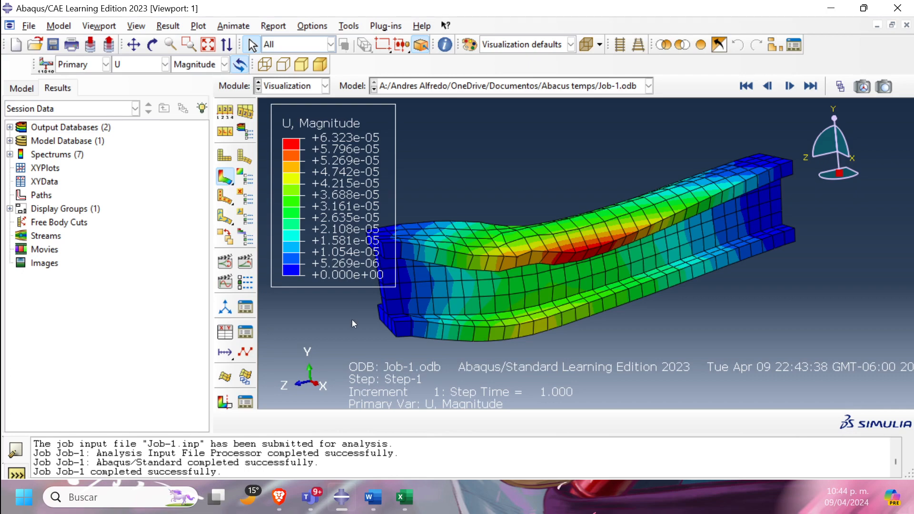
Switch to the Brave browser and search for "mm a m" in a new tab
{"action": "left_click", "coordinate": [281, 497]}
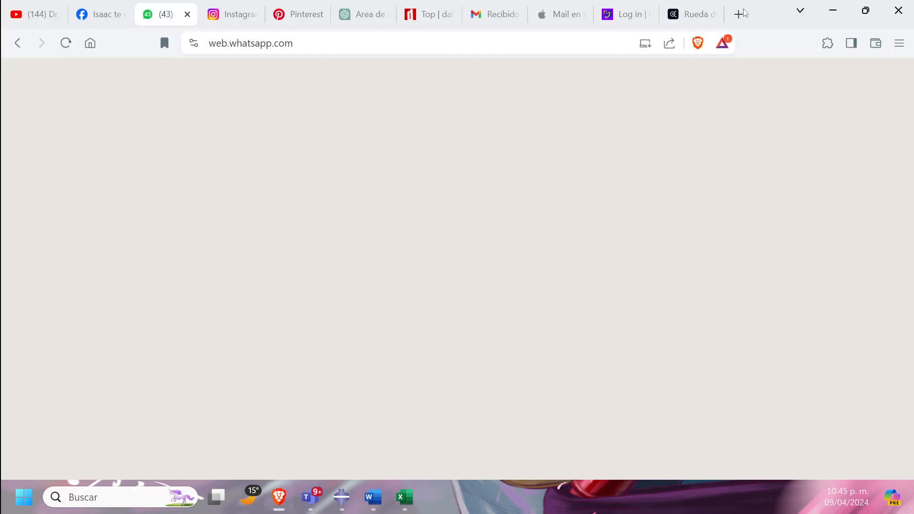
{"action": "left_click", "coordinate": [739, 14]}
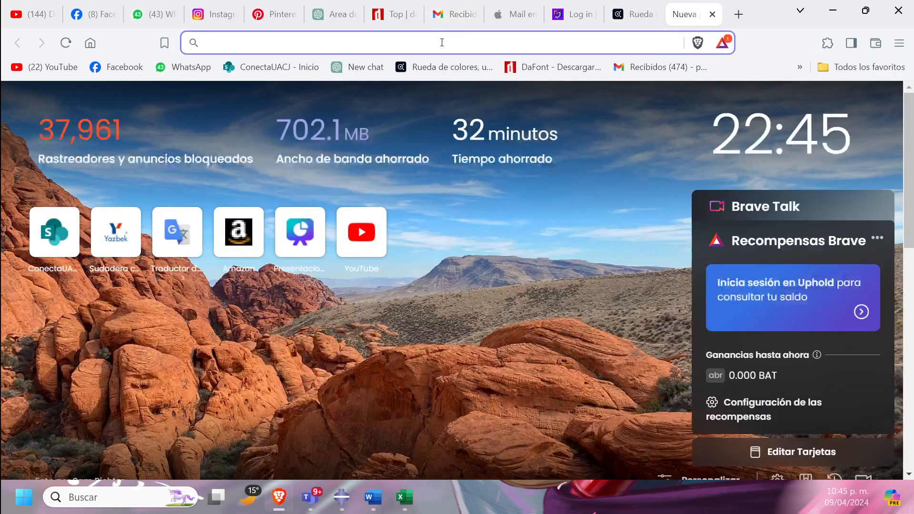
{"action": "type", "text": "mm am"}
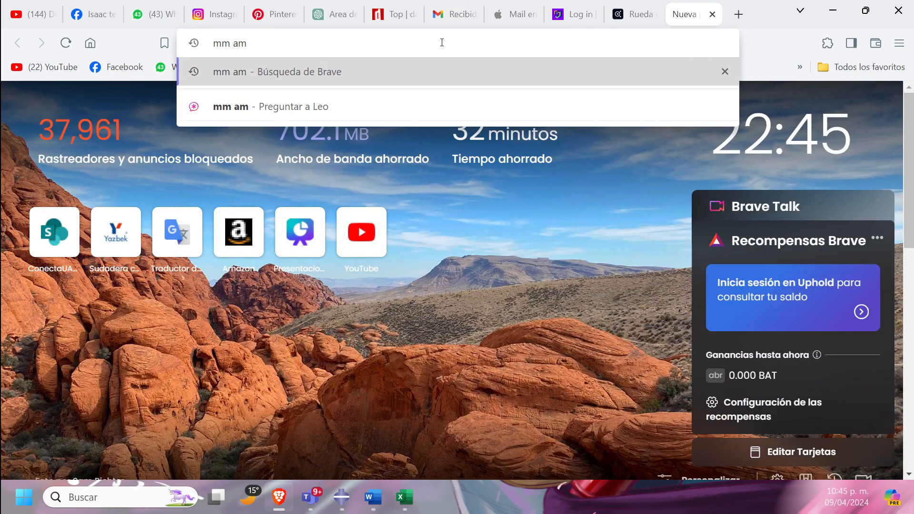
{"action": "key", "text": "Return"}
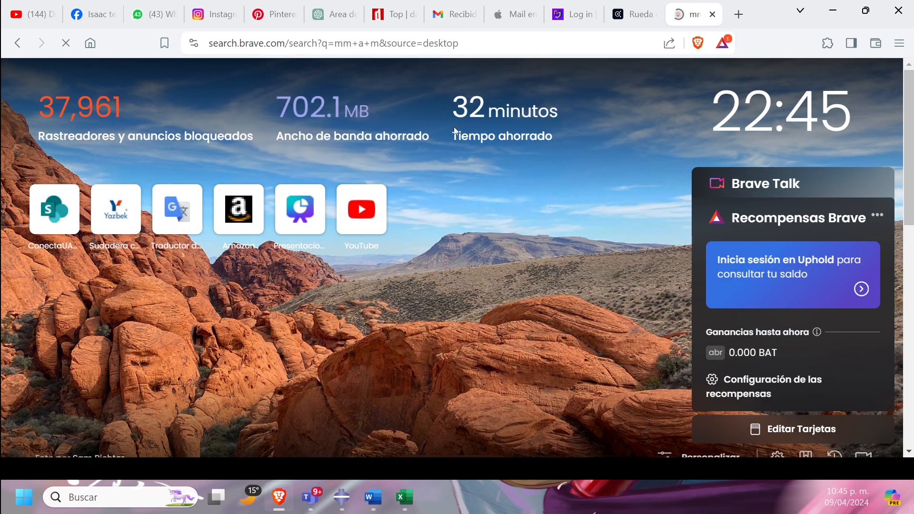
Check the maximum U magnitude in Abaqus/CAE and convert 6.32e-5 meters to millimeters in the browser's unit converter
{"action": "left_click", "coordinate": [342, 497]}
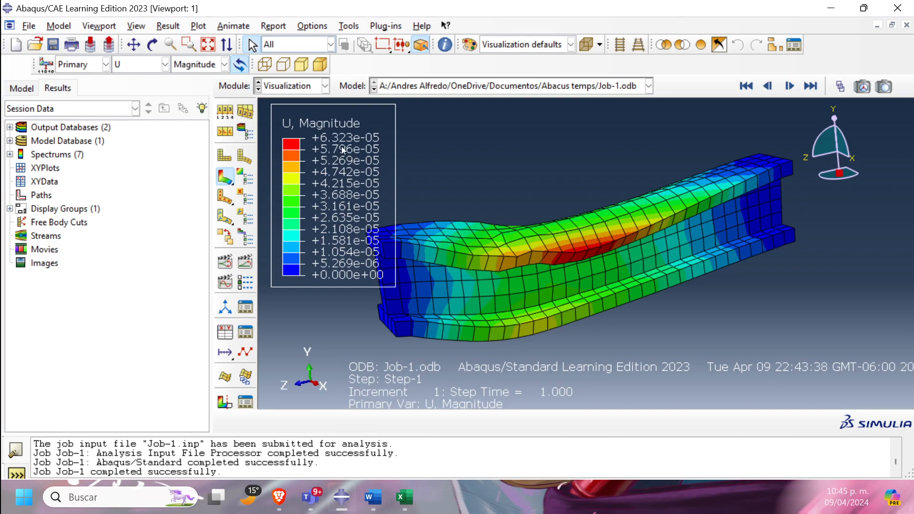
{"action": "left_click", "coordinate": [318, 500]}
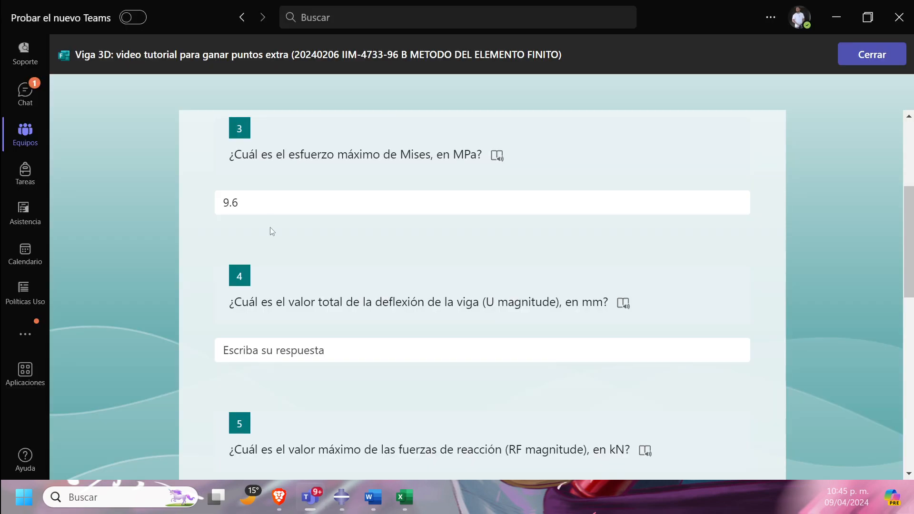
{"action": "left_click", "coordinate": [279, 497]}
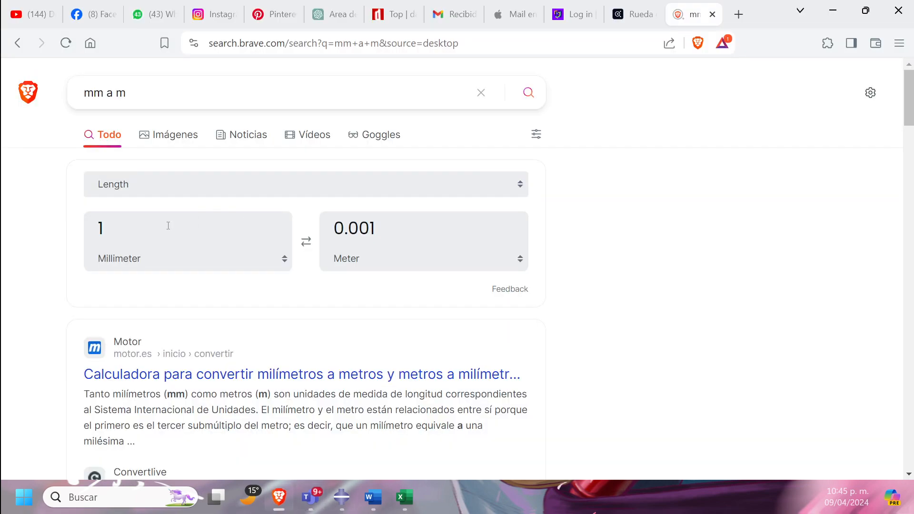
{"action": "left_click_drag", "start_coordinate": [393, 229], "coordinate": [298, 243]}
{"action": "type", "text": "6"}
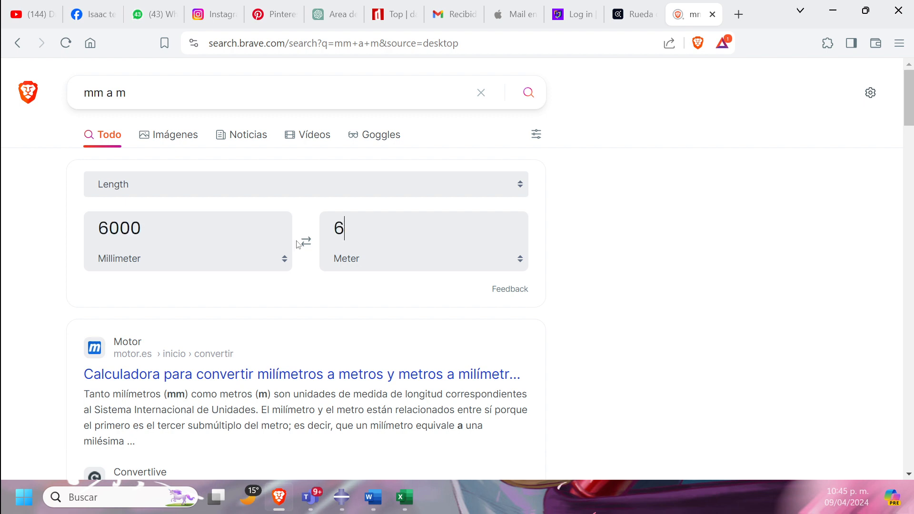
{"action": "type", "text": ".32e-"}
{"action": "type", "text": "5"}
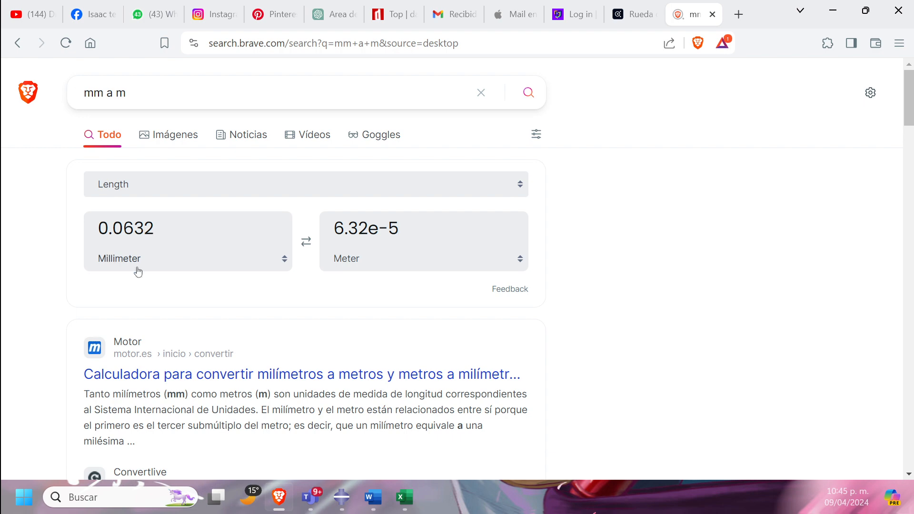
Answer question 4 of the Teams form, the beam's total deflection in mm, with 0.63
{"action": "mouse_move", "coordinate": [359, 503]}
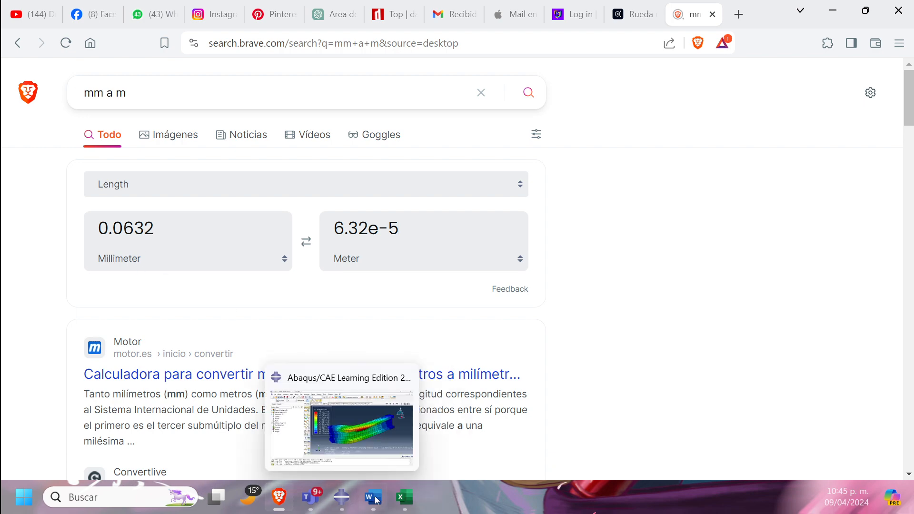
{"action": "left_click", "coordinate": [362, 424]}
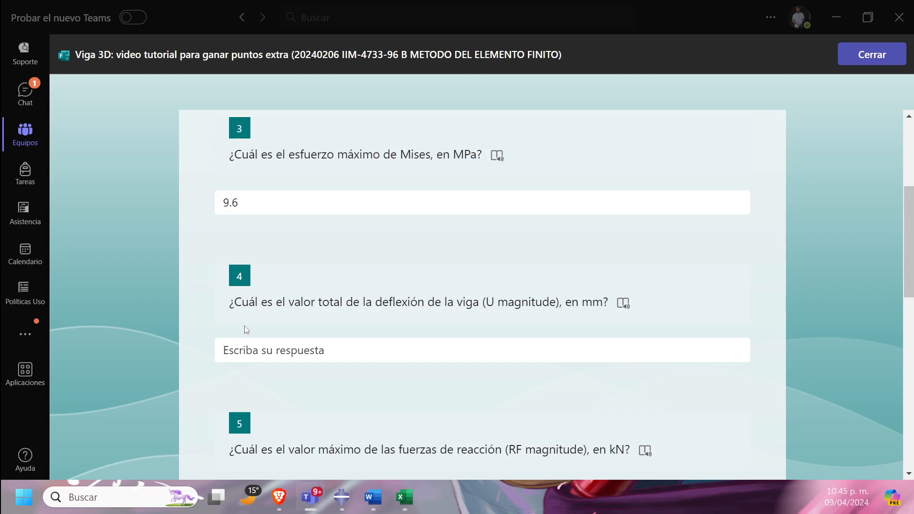
{"action": "left_click", "coordinate": [273, 353]}
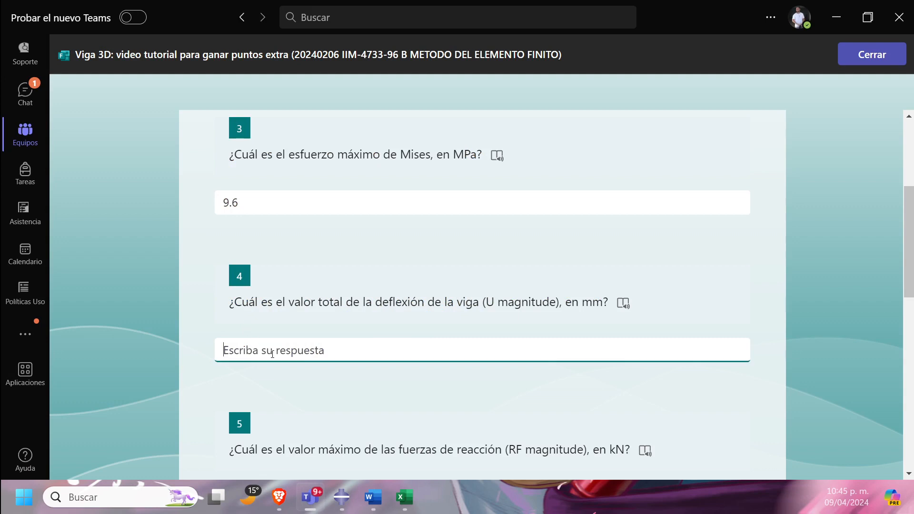
{"action": "type", "text": "0.63"}
{"action": "left_click", "coordinate": [338, 379]}
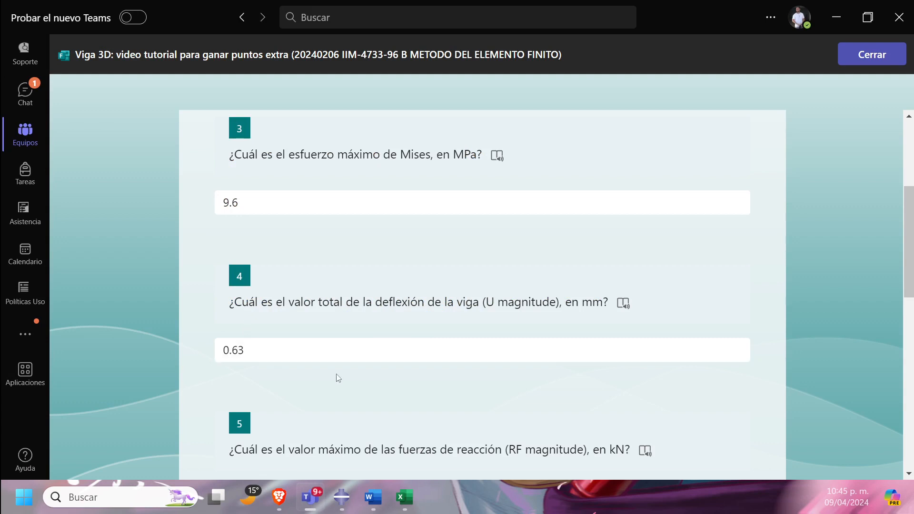
{"action": "scroll", "coordinate": [358, 370], "scroll_direction": "down", "scroll_amount": 3}
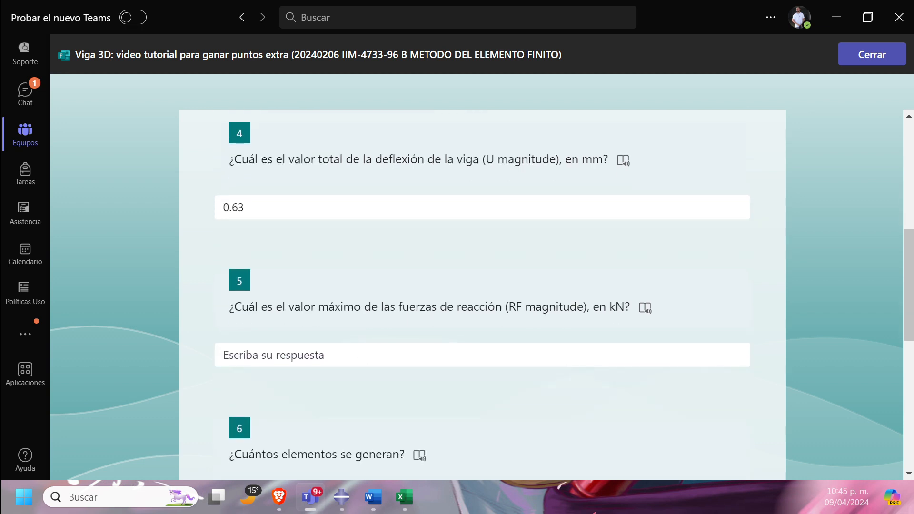
Return to Abaqus/CAE and plot the reaction force RF Magnitude contours on the deformed beam
{"action": "left_click", "coordinate": [342, 497]}
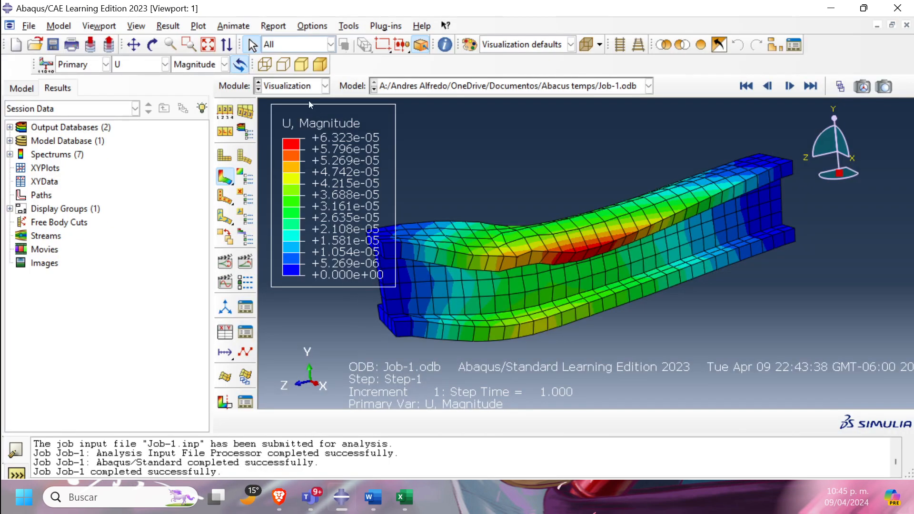
{"action": "left_click", "coordinate": [289, 89]}
{"action": "left_click", "coordinate": [289, 87]}
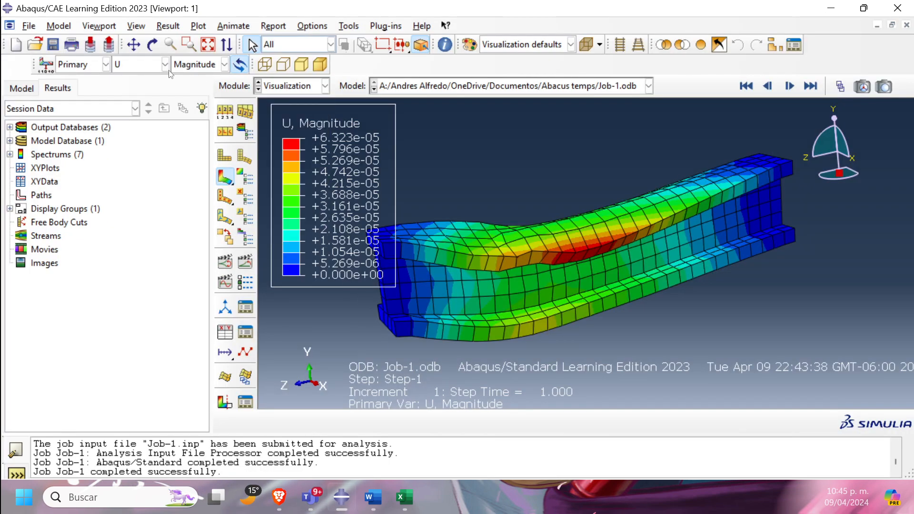
{"action": "left_click", "coordinate": [143, 65]}
{"action": "left_click", "coordinate": [126, 121]}
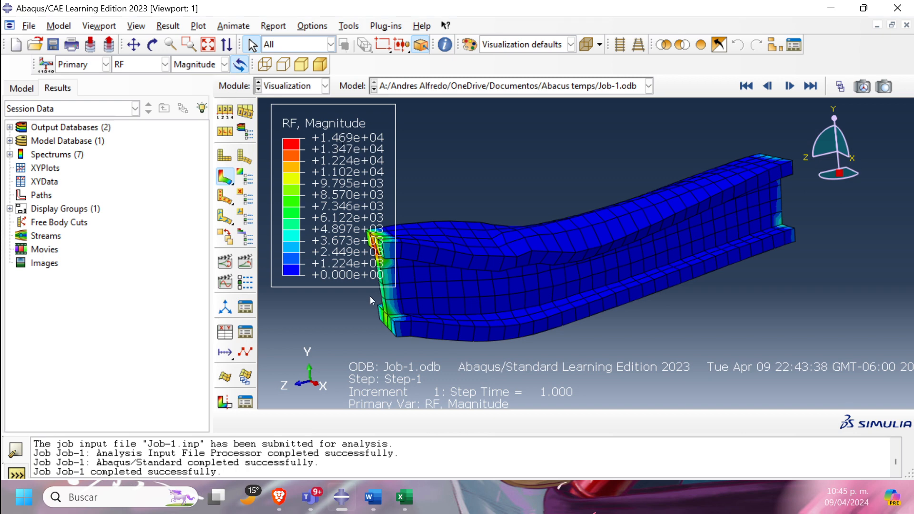
Answer question 5 of the Teams form, the maximum reaction force in kN, with 14.69
{"action": "left_click", "coordinate": [311, 500]}
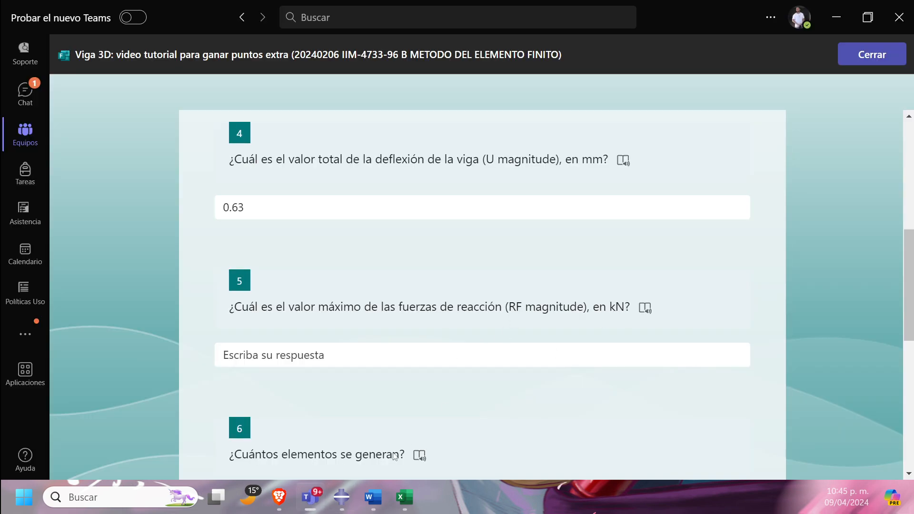
{"action": "left_click", "coordinate": [342, 497]}
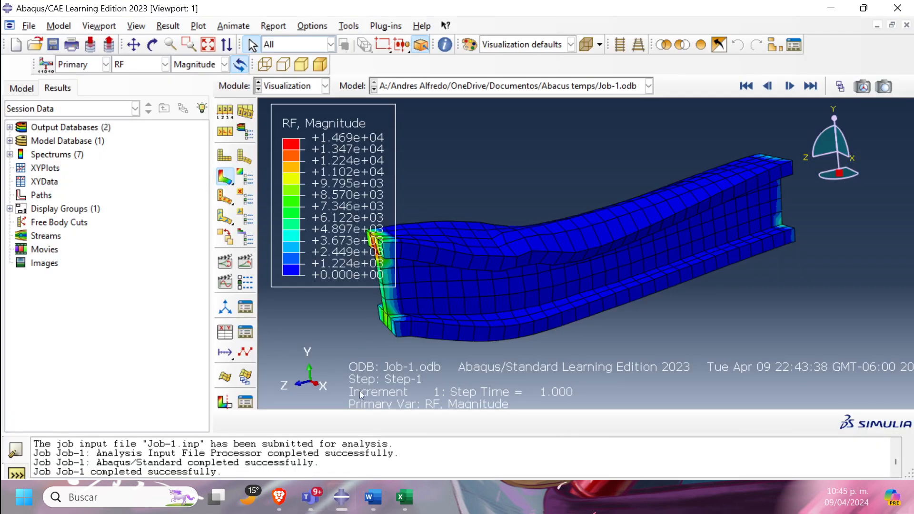
{"action": "left_click", "coordinate": [312, 501]}
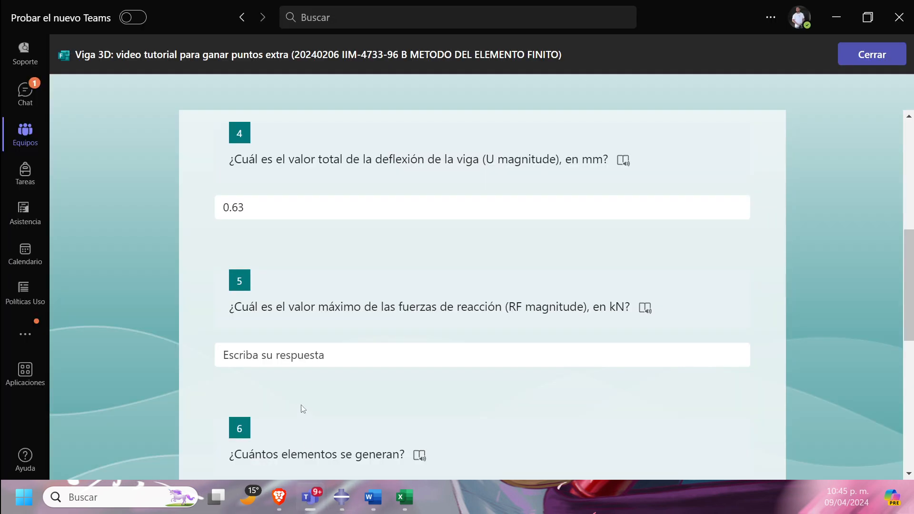
{"action": "left_click", "coordinate": [303, 359]}
{"action": "type", "text": "14."}
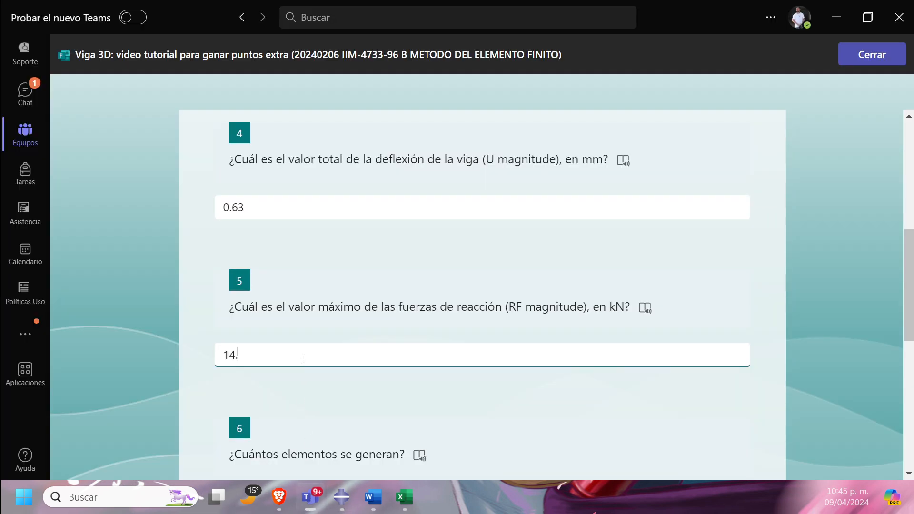
{"action": "type", "text": "69"}
{"action": "scroll", "coordinate": [408, 298], "scroll_direction": "down", "scroll_amount": 5}
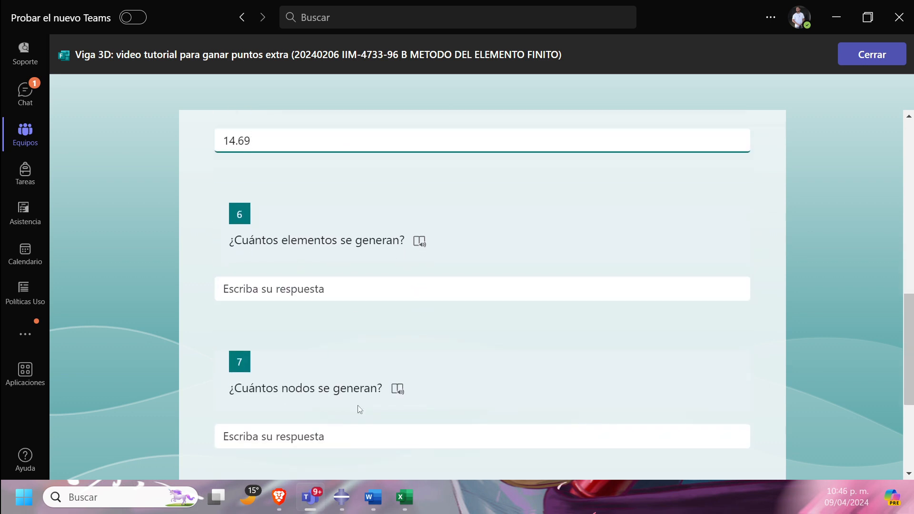
Review the form questions on element and node counts, and switch Abaqus/CAE to the Mesh module
{"action": "scroll", "coordinate": [367, 388], "scroll_direction": "down", "scroll_amount": 2}
{"action": "scroll", "coordinate": [395, 316], "scroll_direction": "up", "scroll_amount": 2}
{"action": "scroll", "coordinate": [395, 318], "scroll_direction": "down", "scroll_amount": 2}
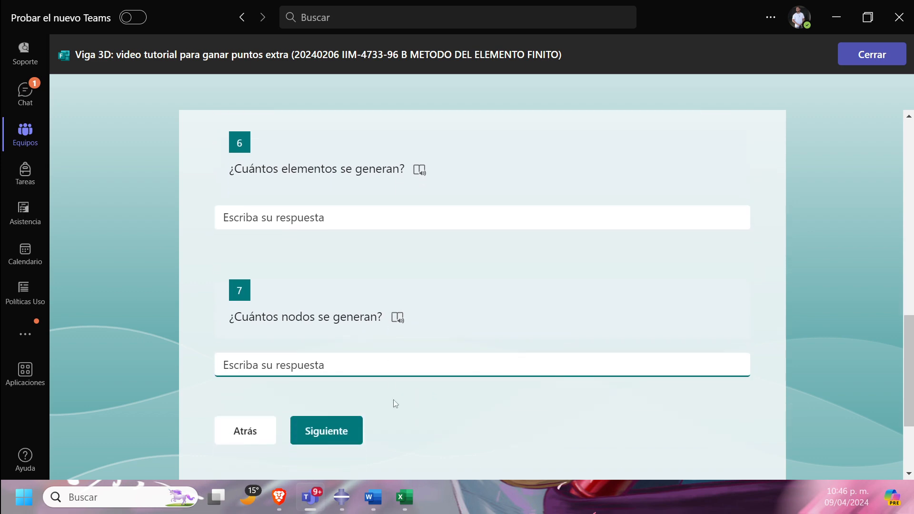
{"action": "left_click", "coordinate": [342, 497]}
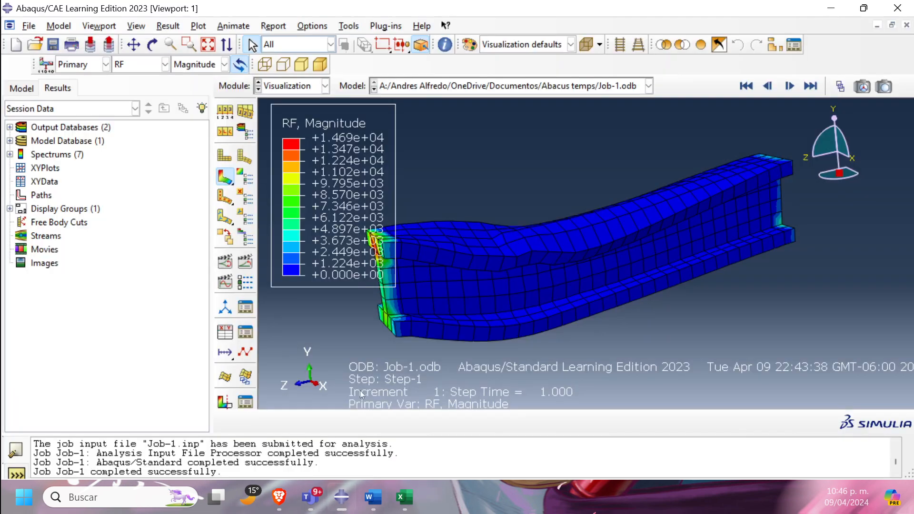
{"action": "left_click", "coordinate": [291, 86]}
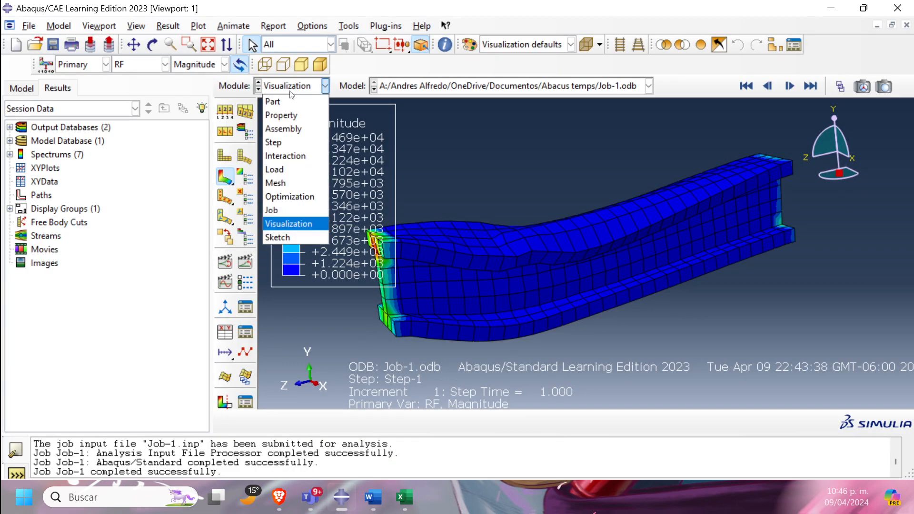
{"action": "left_click", "coordinate": [286, 184]}
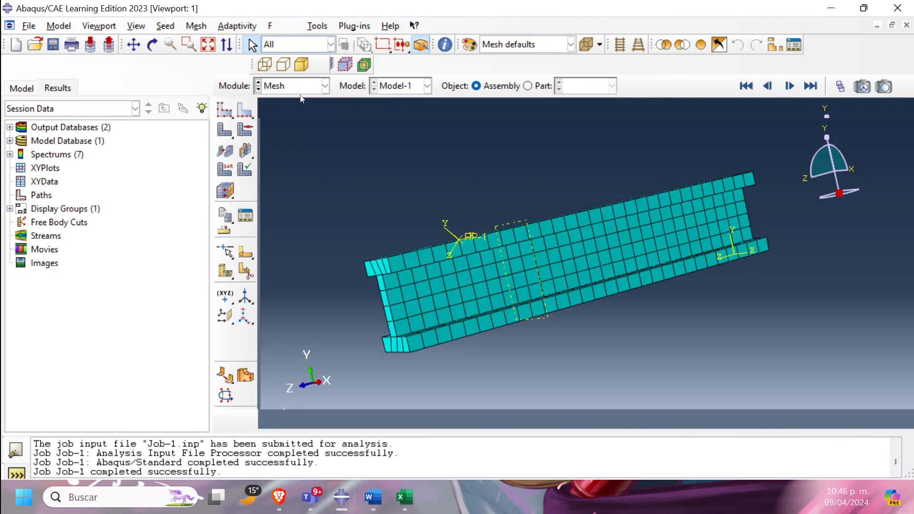
Query the mesh of the entire beam assembly for its total number of nodes and elements
{"action": "left_click_drag", "start_coordinate": [346, 129], "coordinate": [459, 167]}
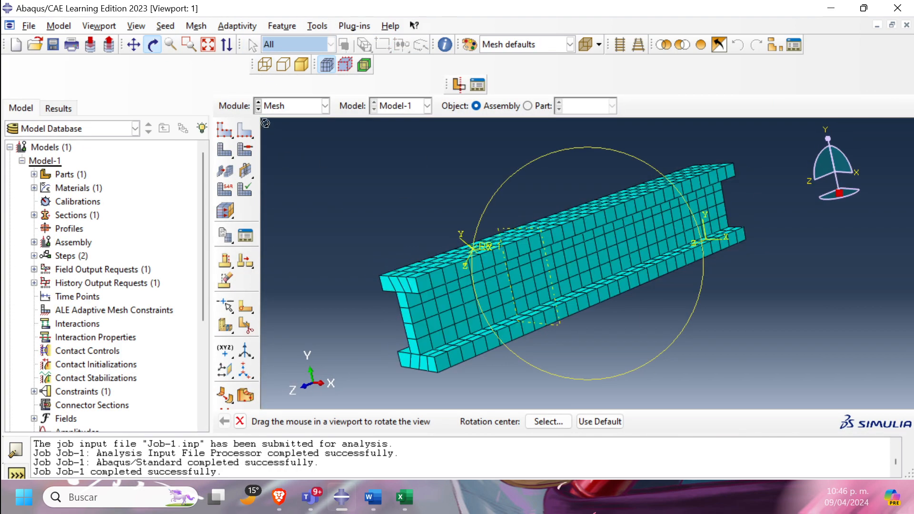
{"action": "key", "text": "Escape"}
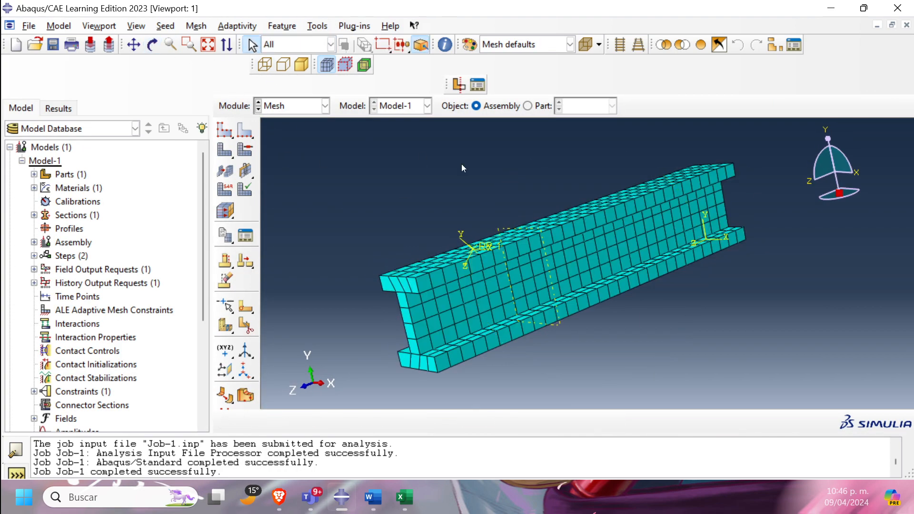
{"action": "left_click", "coordinate": [448, 47]}
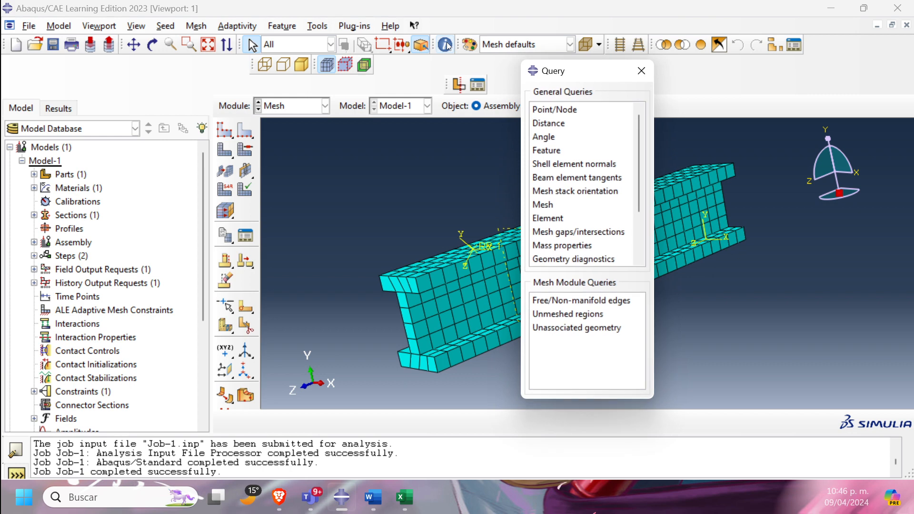
{"action": "left_click", "coordinate": [546, 205]}
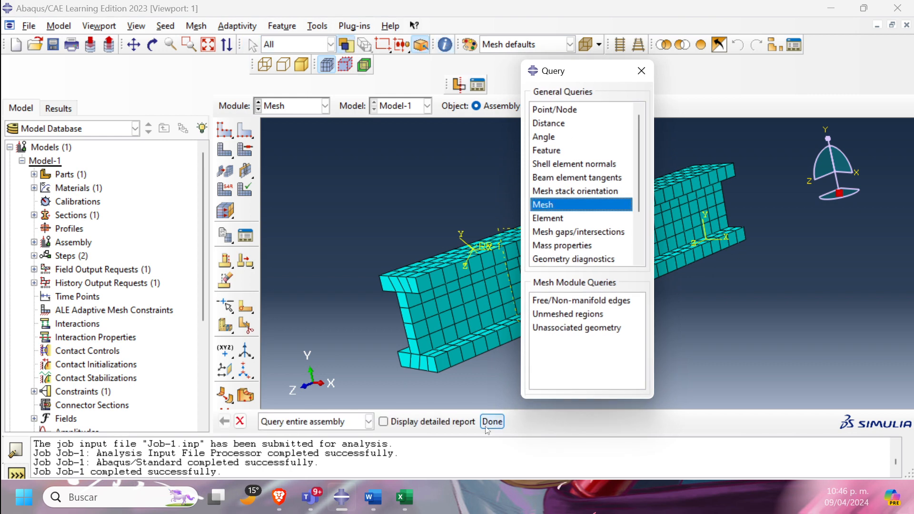
{"action": "left_click", "coordinate": [487, 424]}
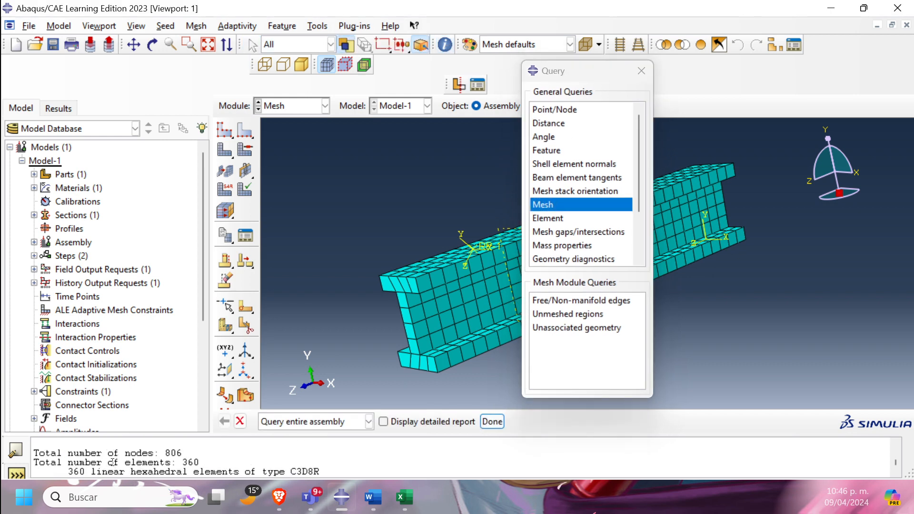
{"action": "left_click_drag", "start_coordinate": [73, 455], "coordinate": [177, 454]}
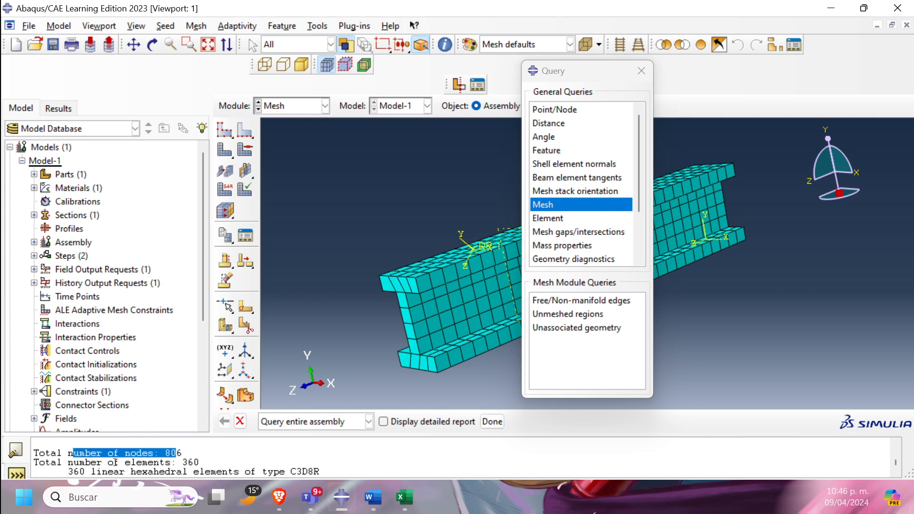
{"action": "left_click_drag", "start_coordinate": [119, 462], "coordinate": [200, 463]}
{"action": "left_click", "coordinate": [217, 460]}
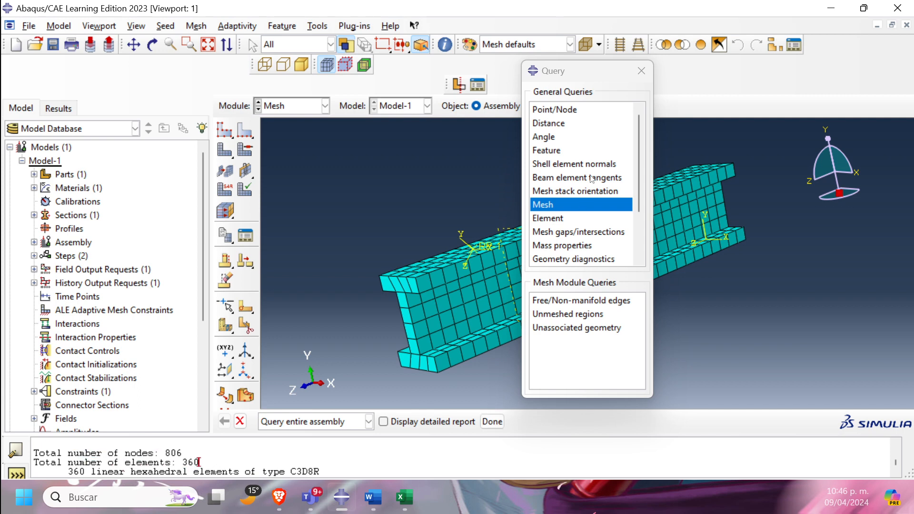
{"action": "left_click", "coordinate": [642, 71]}
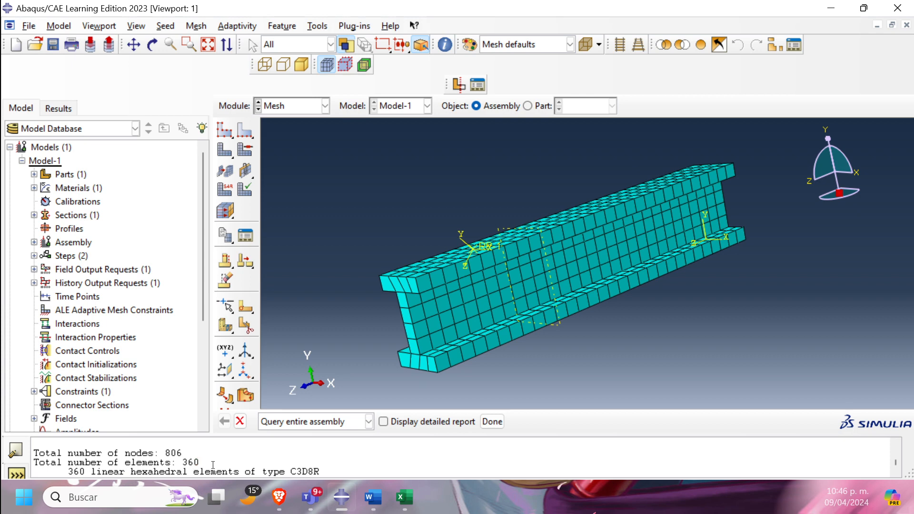
Switch to the Teams form and answer question 6, the number of elements generated, with 360
{"action": "mouse_move", "coordinate": [321, 501]}
{"action": "left_click", "coordinate": [354, 381]}
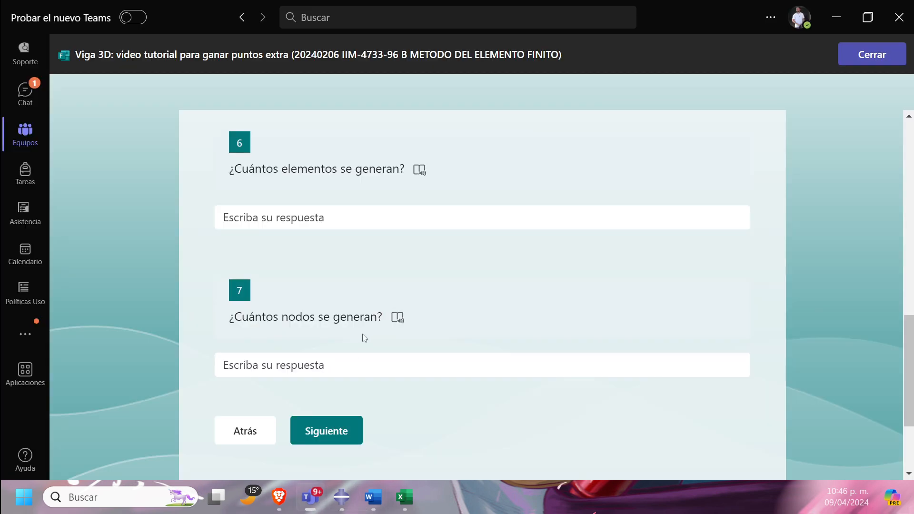
{"action": "type", "text": "360"}
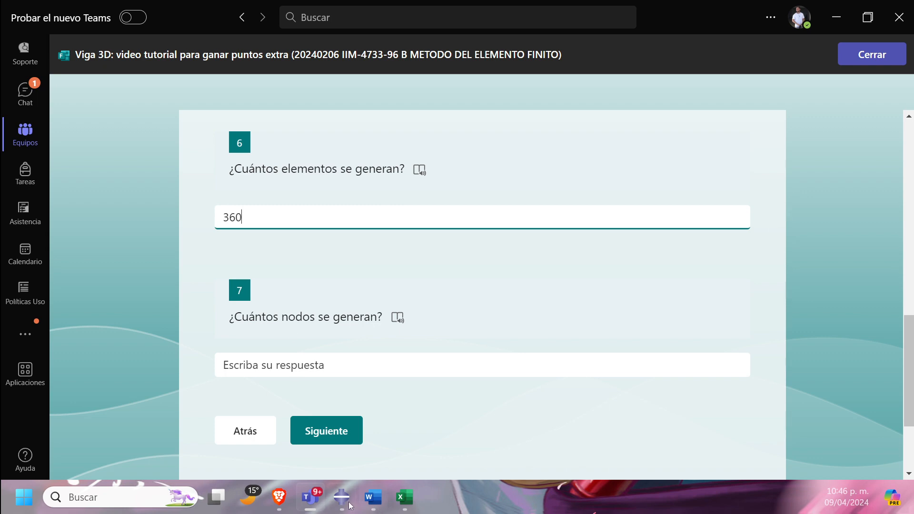
Recheck the node total in Abaqus/CAE and answer question 7 of the Teams form with 806
{"action": "key", "text": "alt+Tab"}
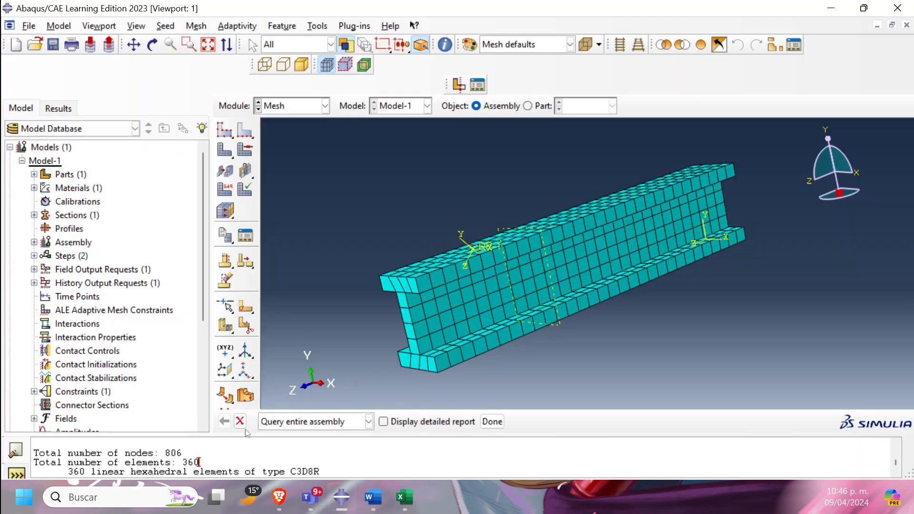
{"action": "left_click", "coordinate": [315, 500]}
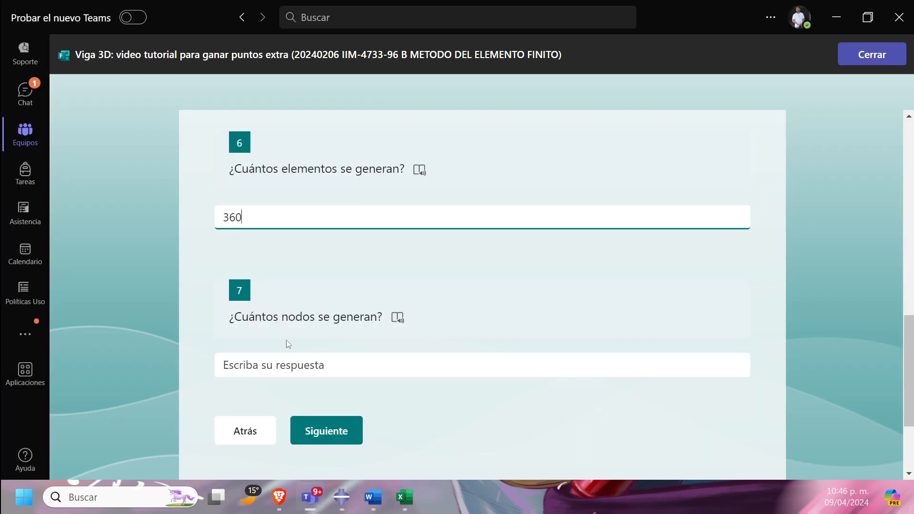
{"action": "left_click", "coordinate": [345, 500]}
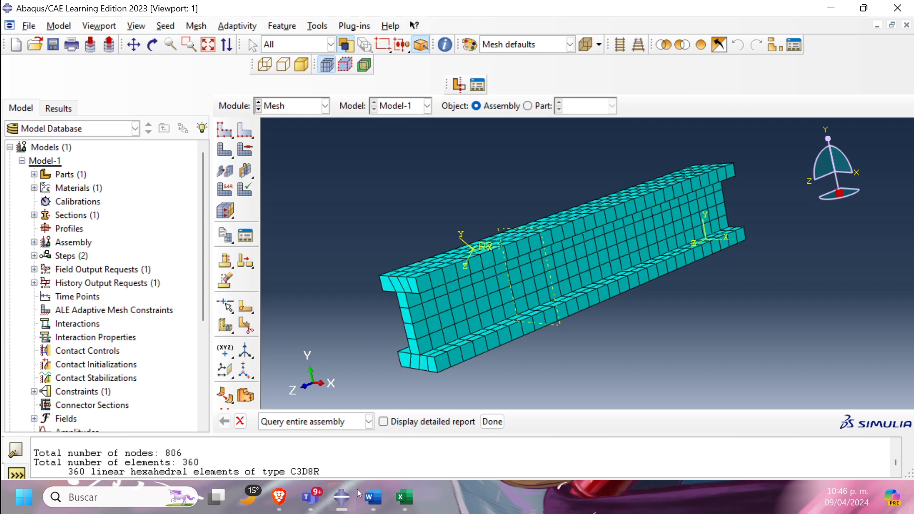
{"action": "left_click", "coordinate": [310, 498]}
{"action": "left_click", "coordinate": [314, 371]}
{"action": "type", "text": "806"}
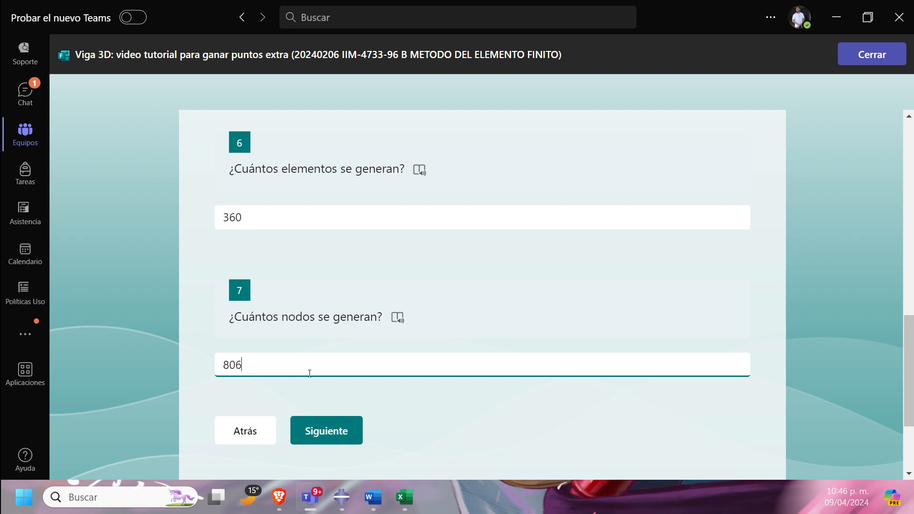
{"action": "scroll", "coordinate": [395, 376], "scroll_direction": "down", "scroll_amount": 2}
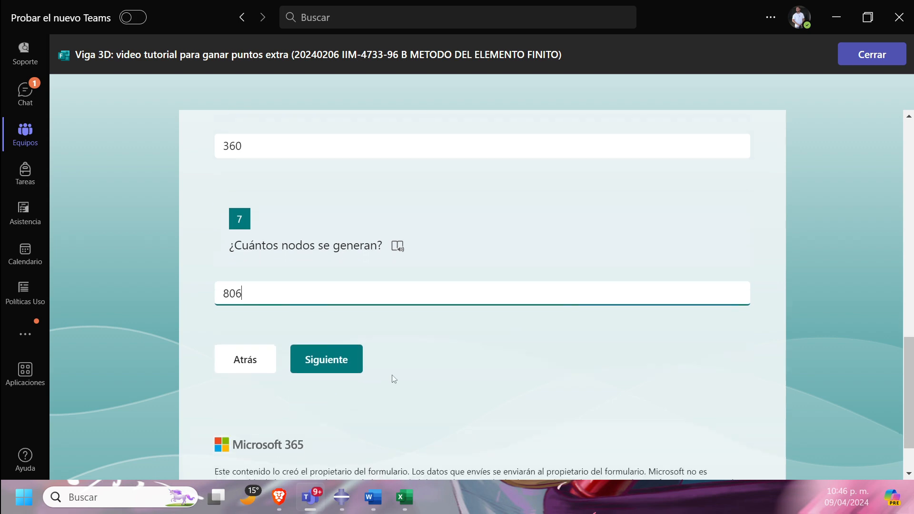
{"action": "scroll", "coordinate": [396, 376], "scroll_direction": "up", "scroll_amount": 10}
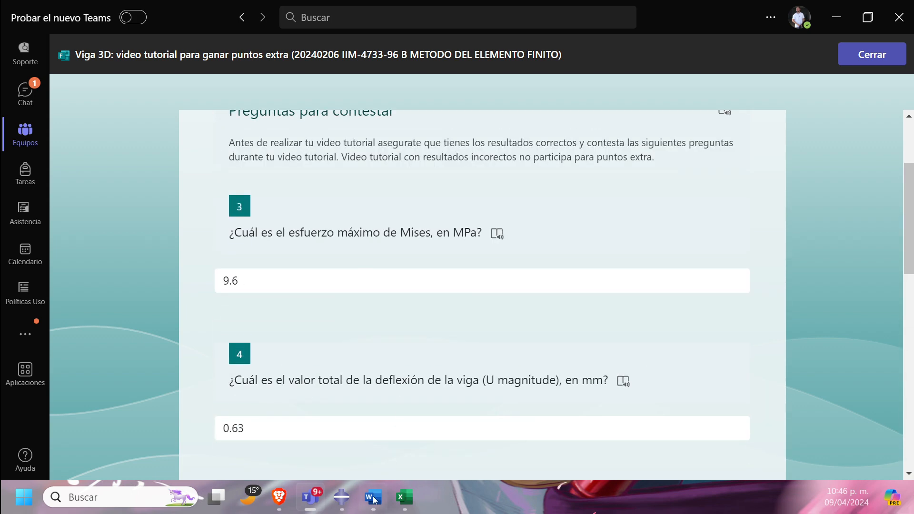
Return to Abaqus/CAE, switch to the Visualization module and plot the strain E Max. Principal contours on the deformed beam
{"action": "left_click", "coordinate": [342, 497]}
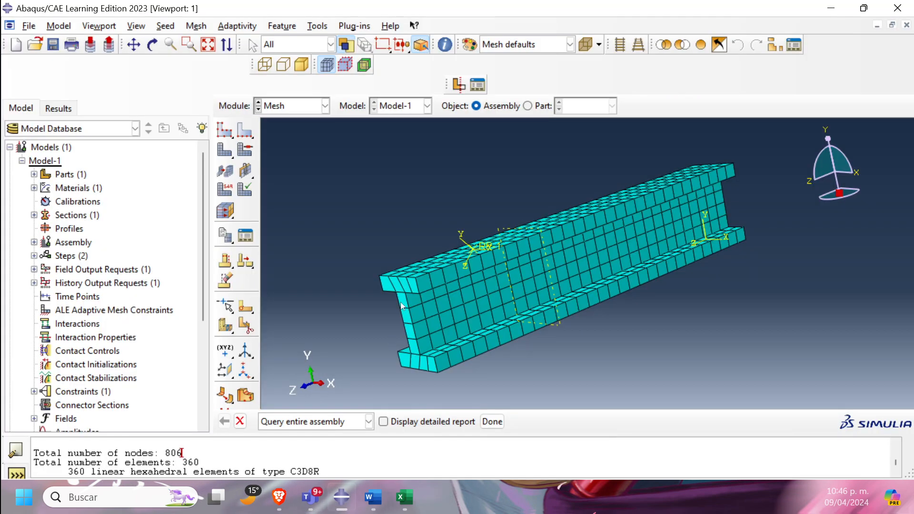
{"action": "left_click", "coordinate": [306, 106]}
{"action": "left_click", "coordinate": [308, 245]}
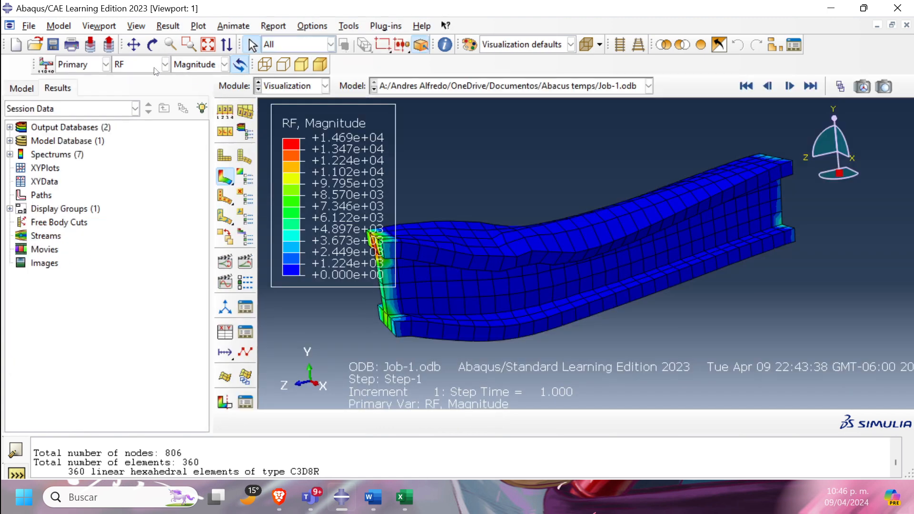
{"action": "left_click", "coordinate": [149, 65]}
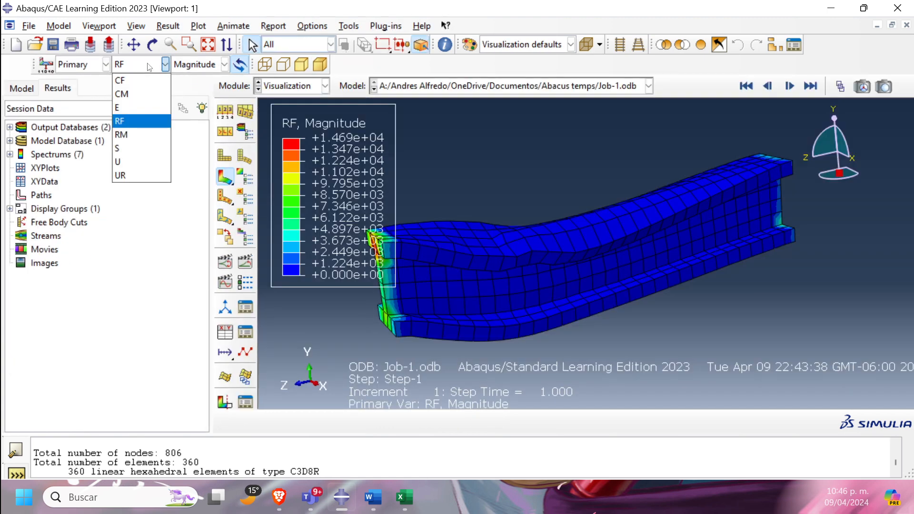
{"action": "left_click", "coordinate": [134, 107]}
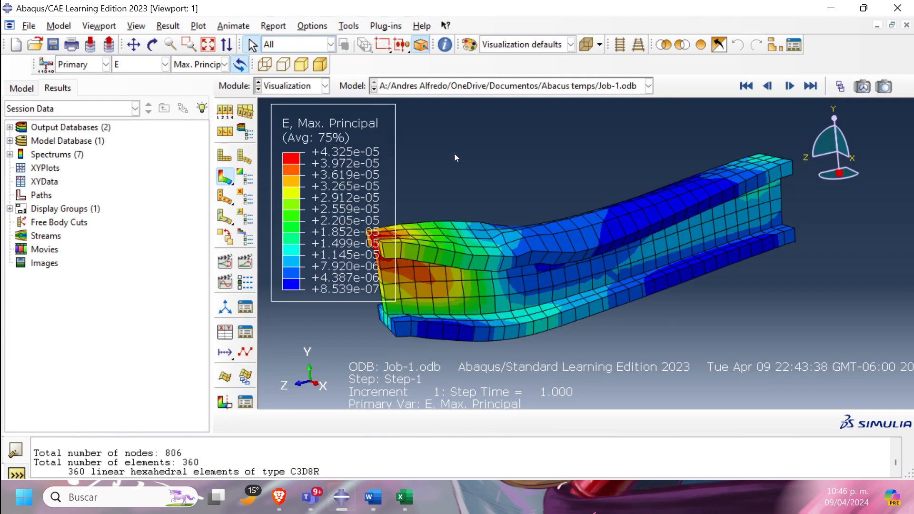
View the beam's stress S contours for the S11 and Max. Principal components, ending on the Mises plot
{"action": "left_click", "coordinate": [201, 65]}
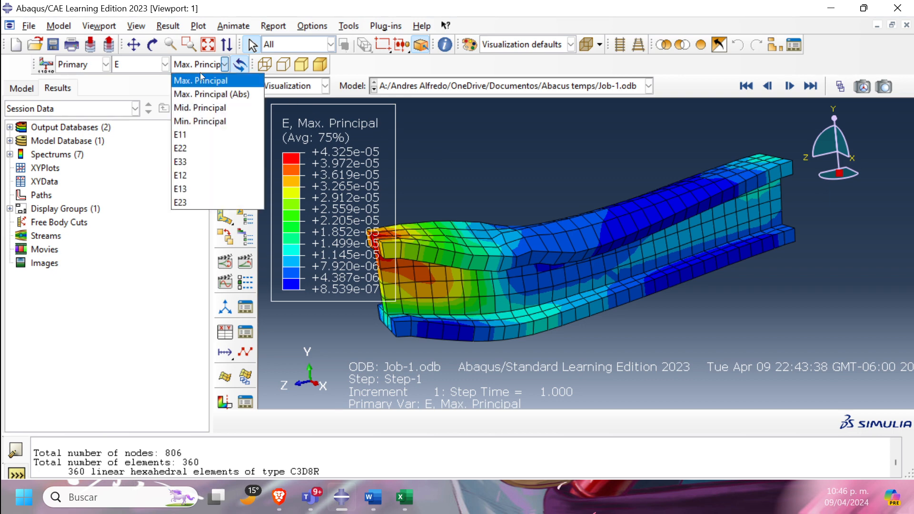
{"action": "left_click", "coordinate": [141, 65]}
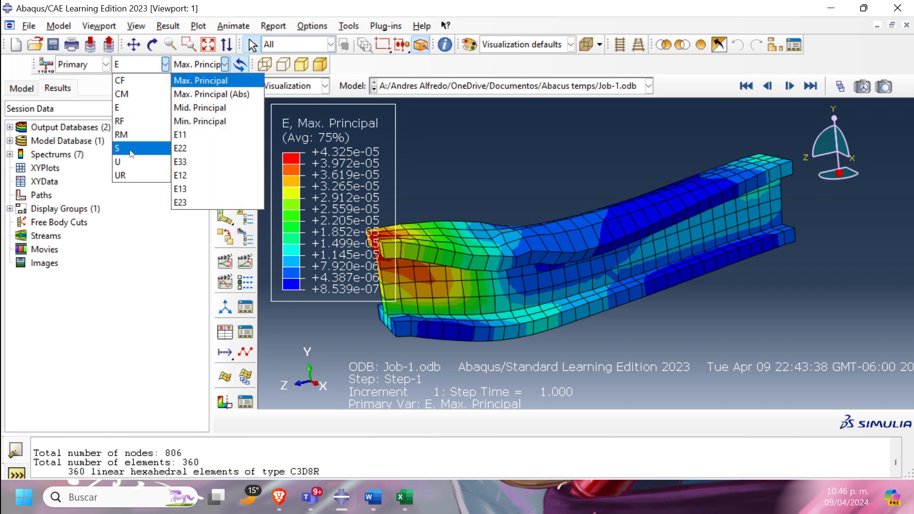
{"action": "left_click", "coordinate": [139, 141]}
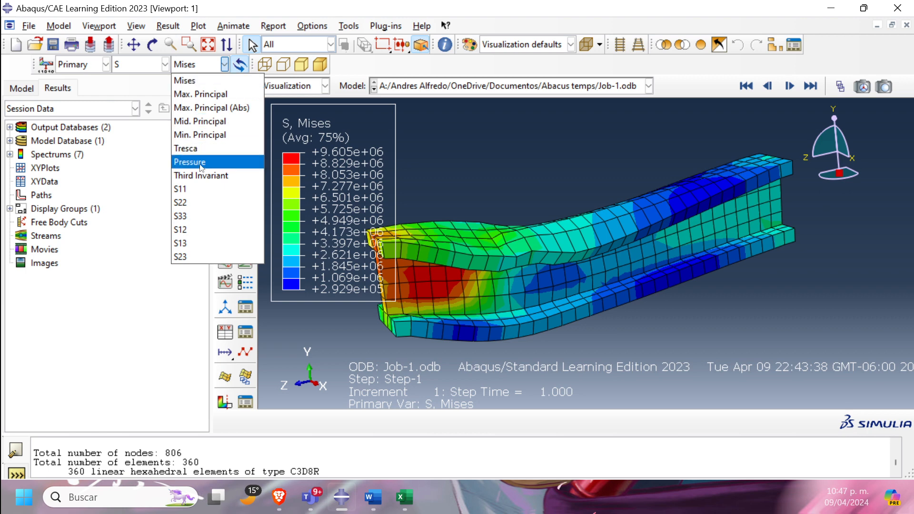
{"action": "left_click", "coordinate": [193, 189]}
{"action": "left_click", "coordinate": [210, 65]}
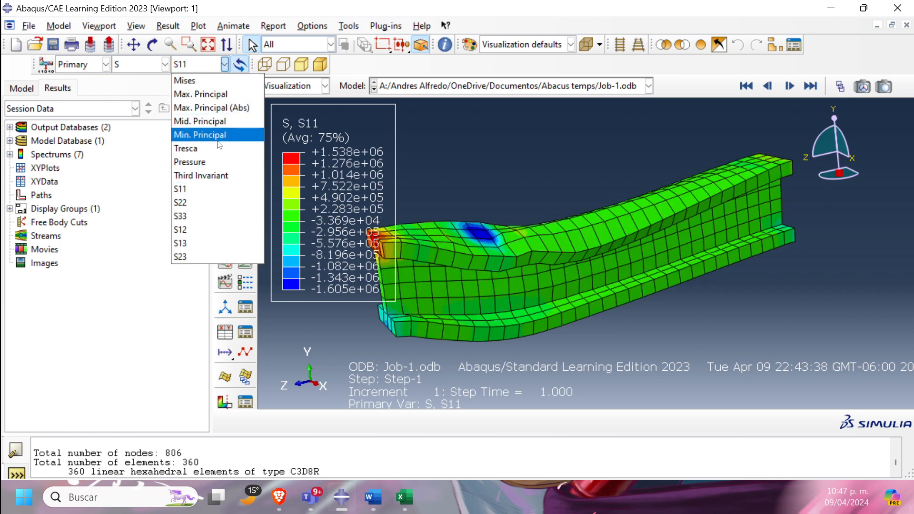
{"action": "left_click", "coordinate": [200, 94]}
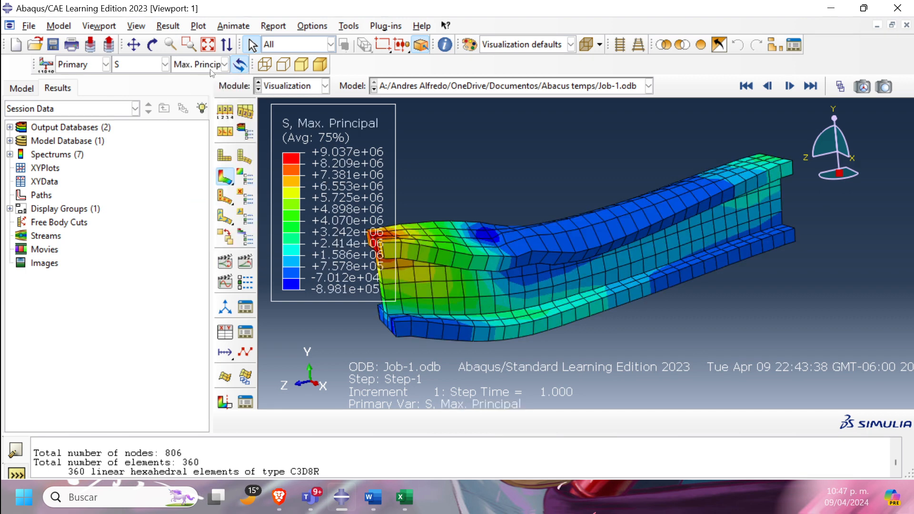
{"action": "left_click", "coordinate": [212, 69]}
{"action": "left_click", "coordinate": [198, 80]}
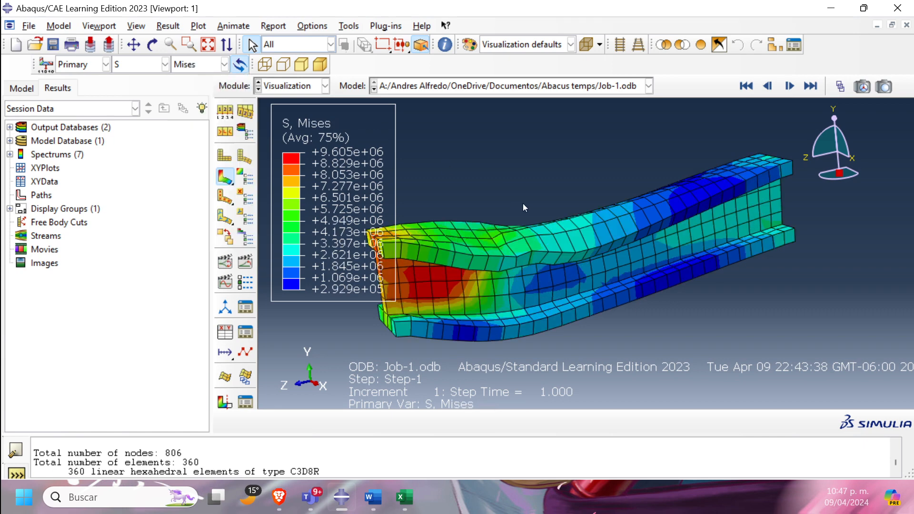